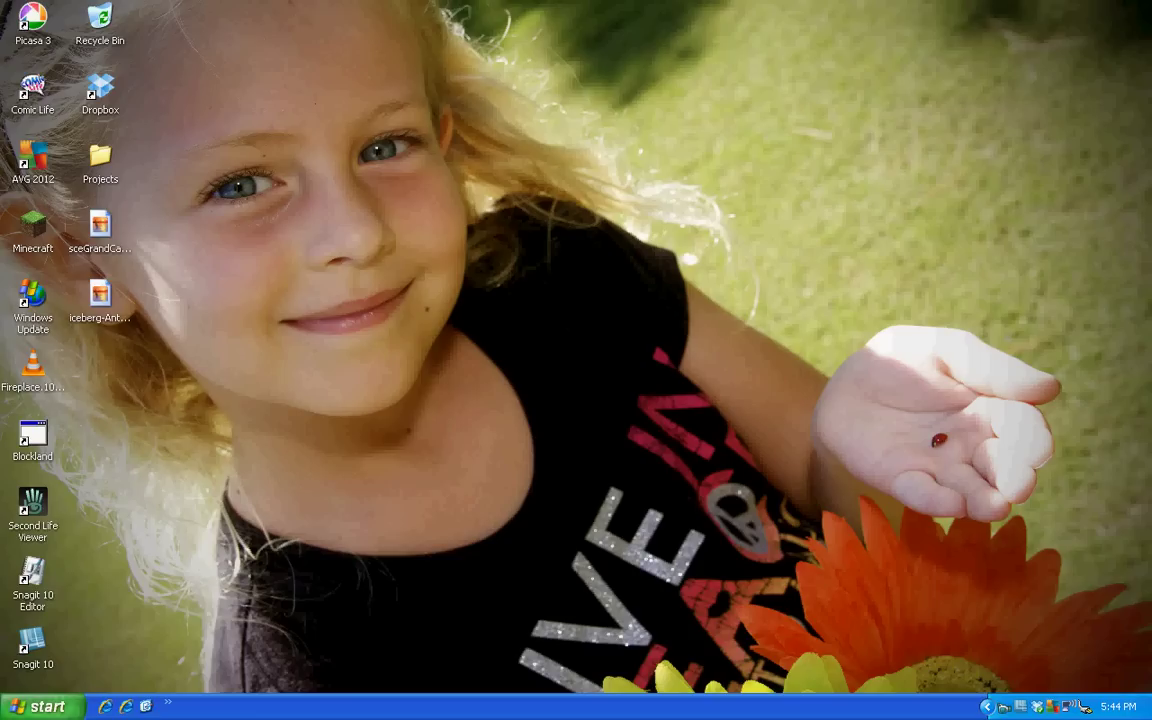
Open the USB DISK (E:) drive from My Computer and create a new folder in its root.
click(40, 707)
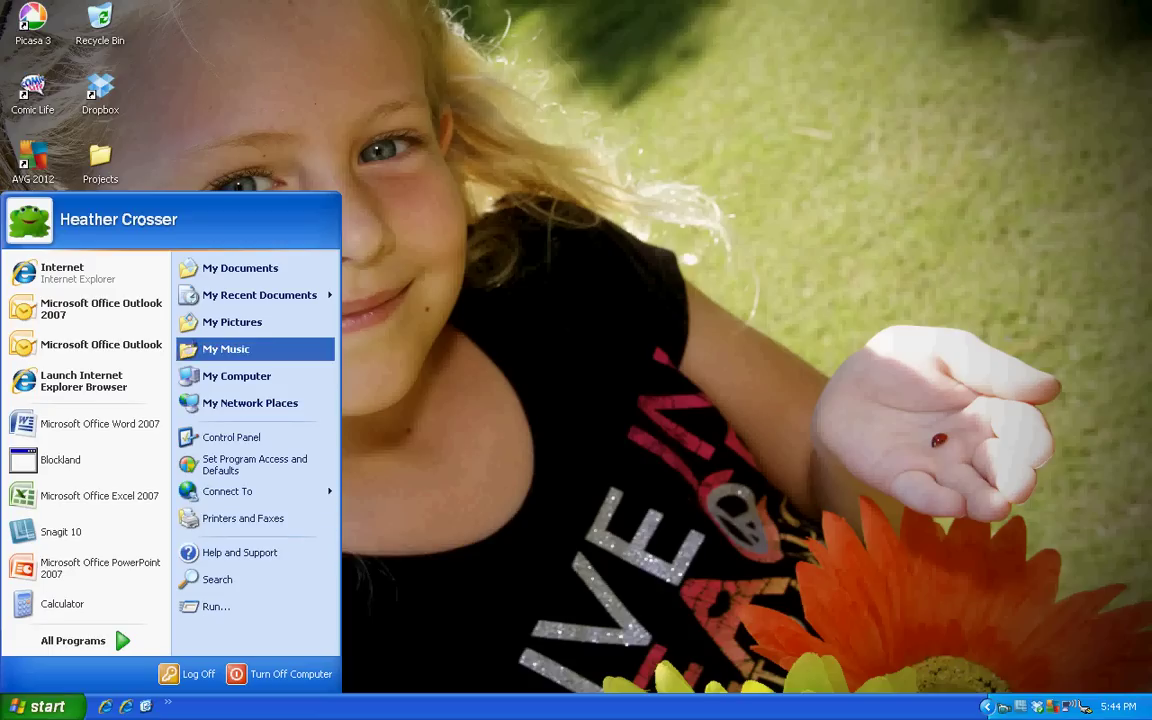
key(Return)
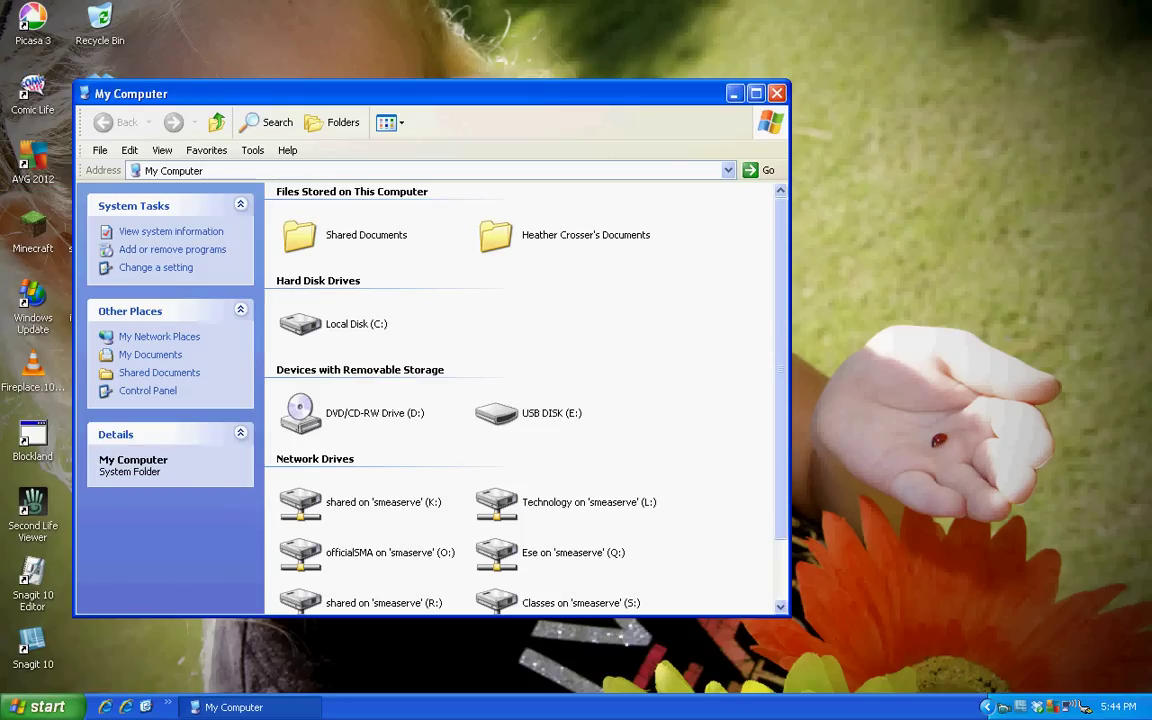
double_click(520, 413)
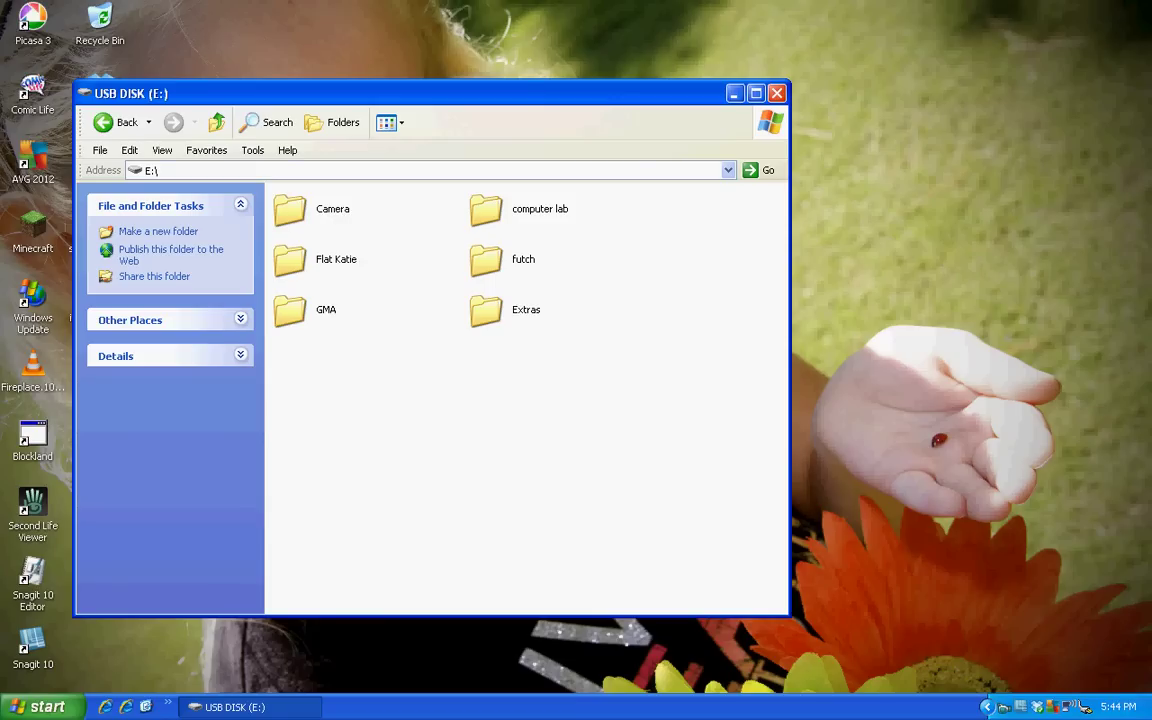
right_click(323, 400)
key(Right)
key(Return)
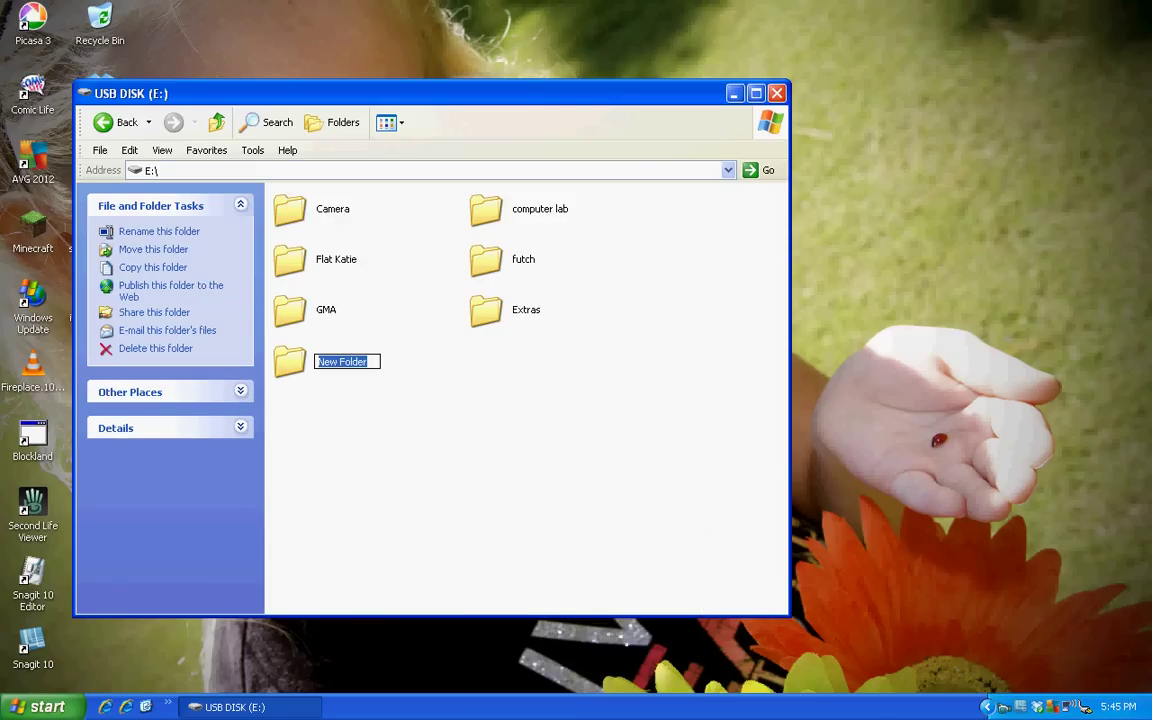
key(Return)
key(Up)
key(Up)
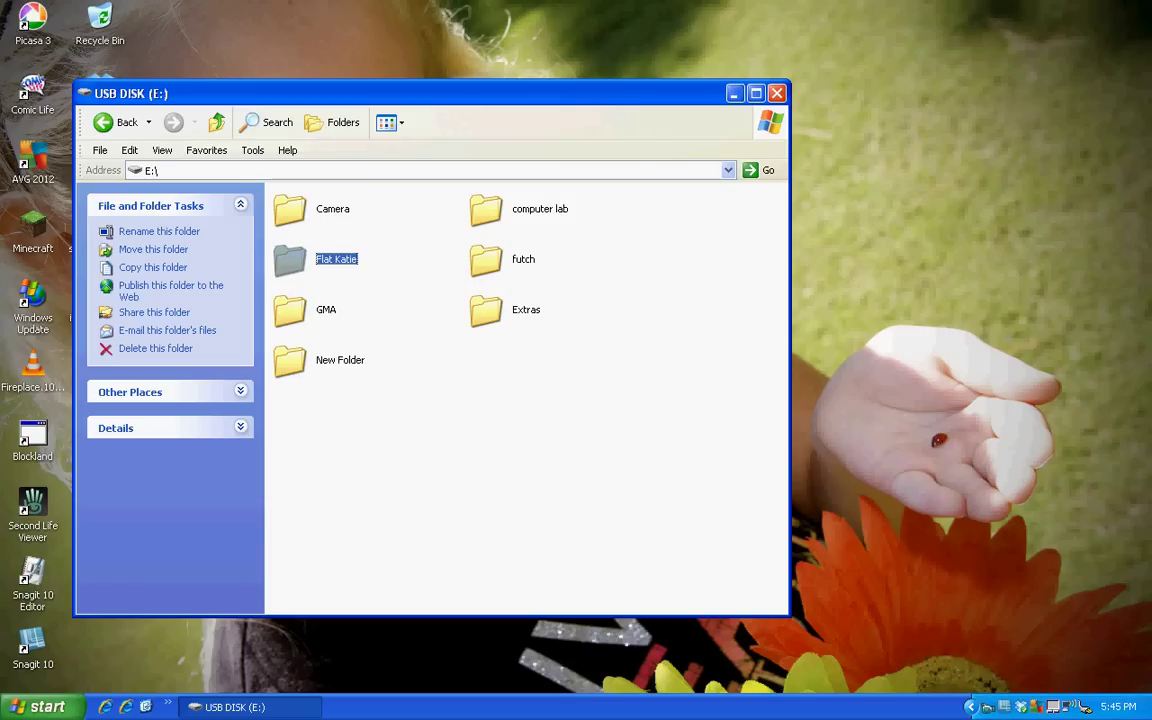
Rename the new folder on the USB drive as First Movie.
click(420, 400)
right_click(322, 359)
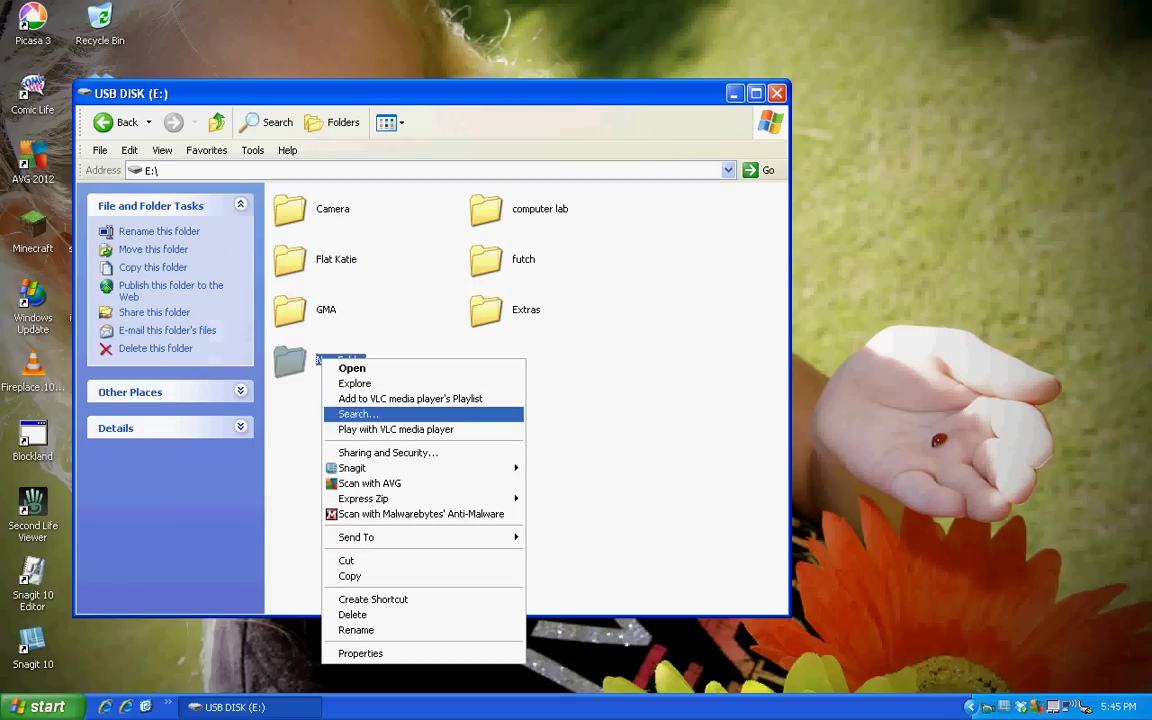
key(Return)
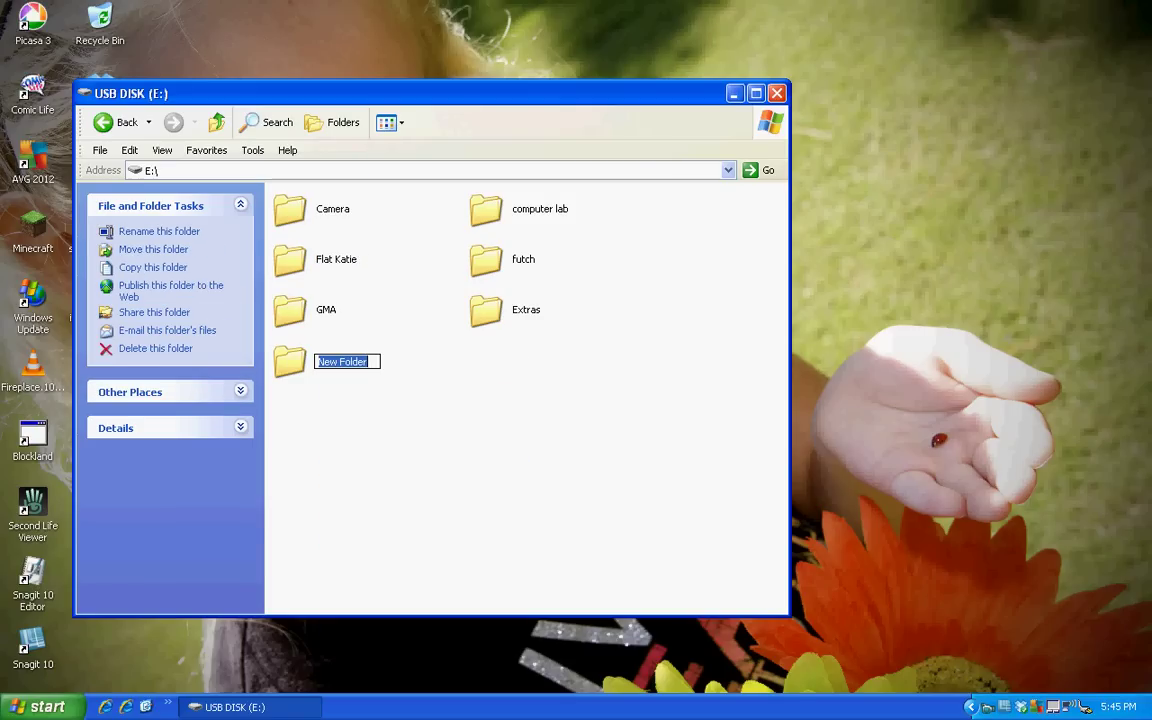
text(FD)
key(BackSpace)
text(irst )
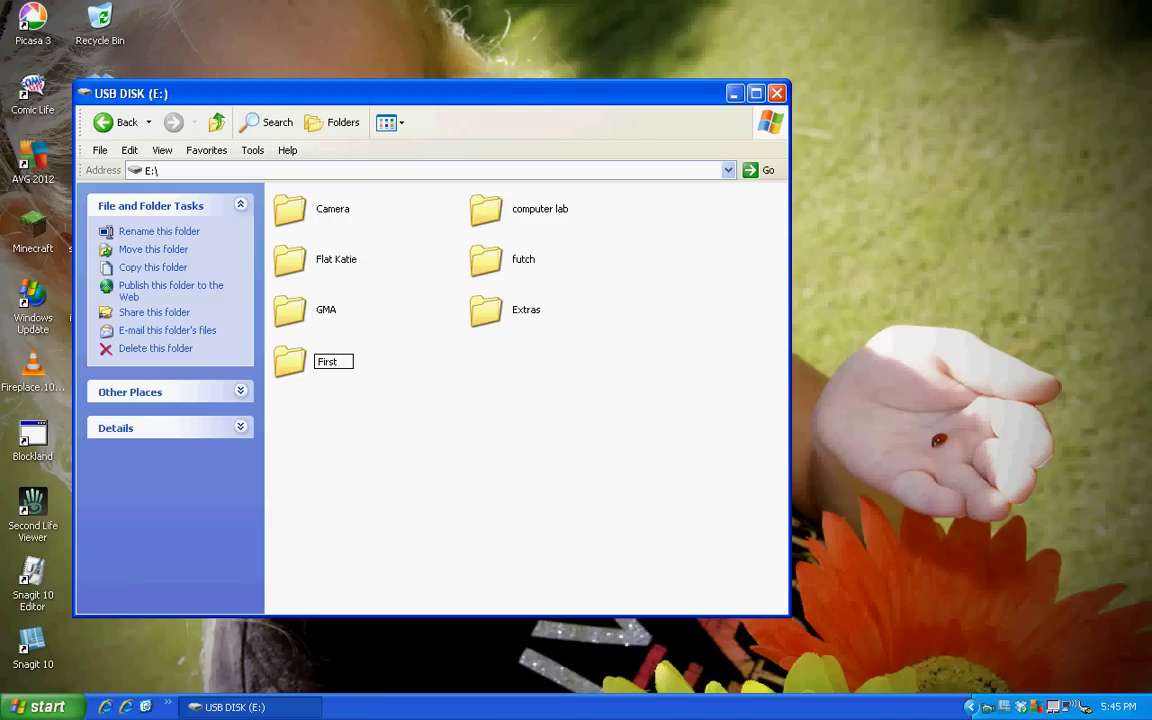
text(Movie)
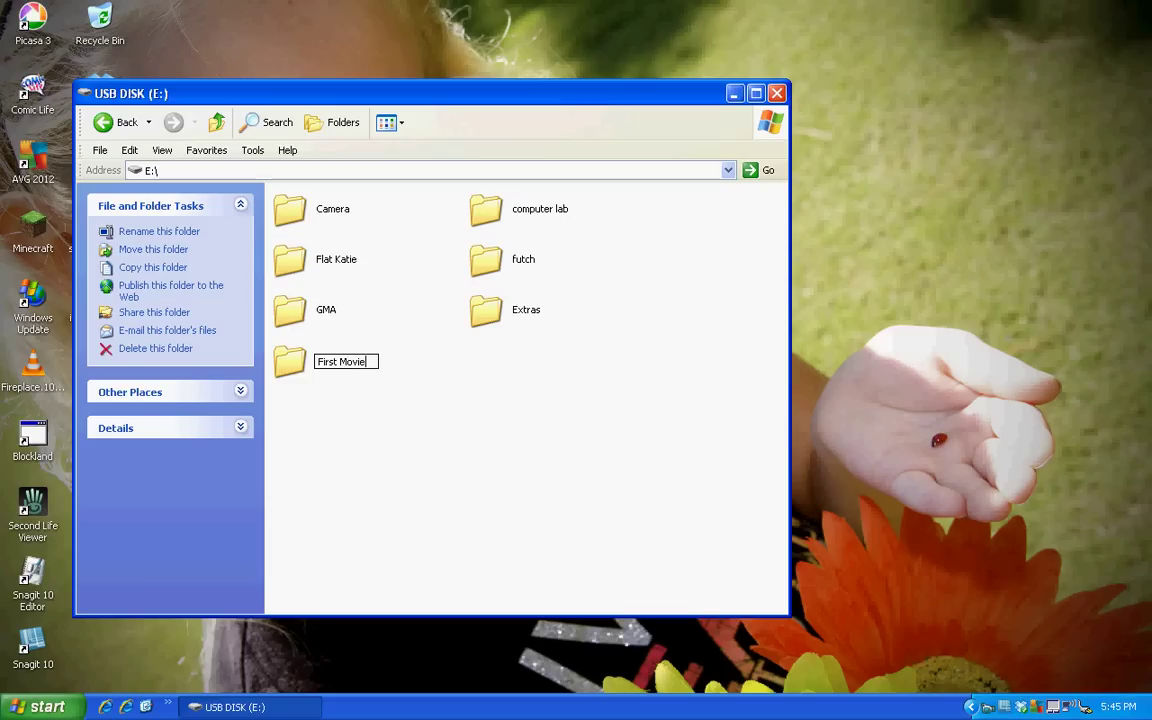
key(Return)
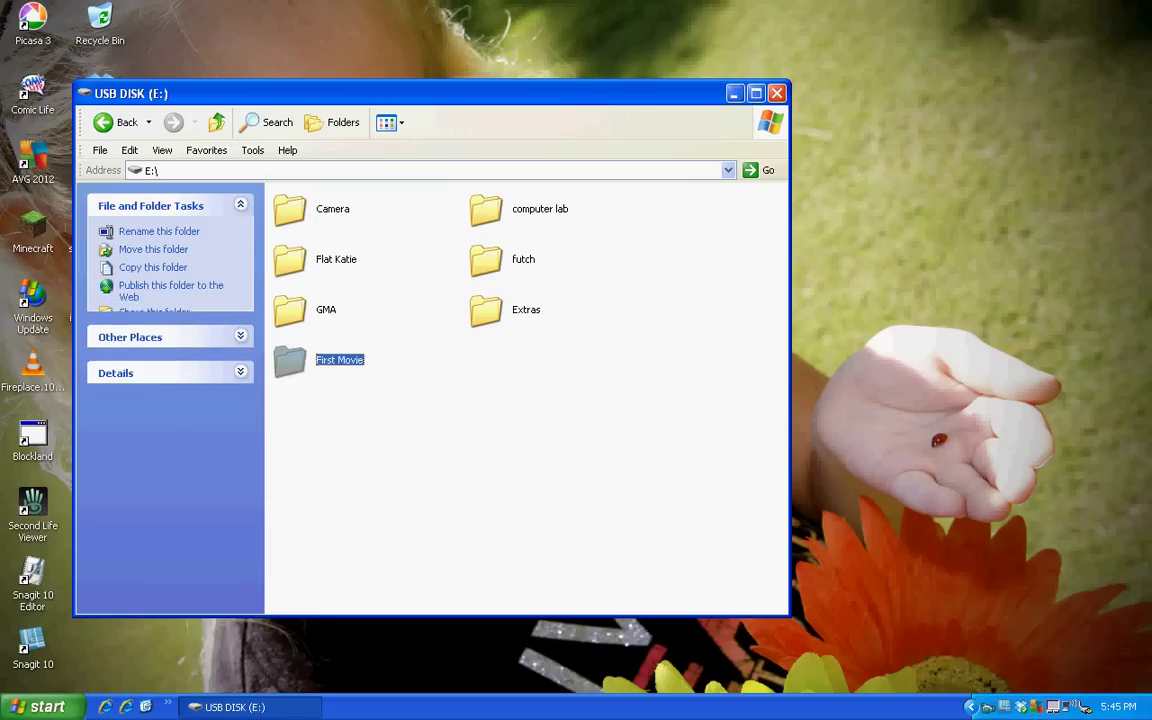
Open the First Movie folder and create a subfolder named pictures inside it.
double_click(339, 360)
right_click(309, 244)
mouse_move(362, 369)
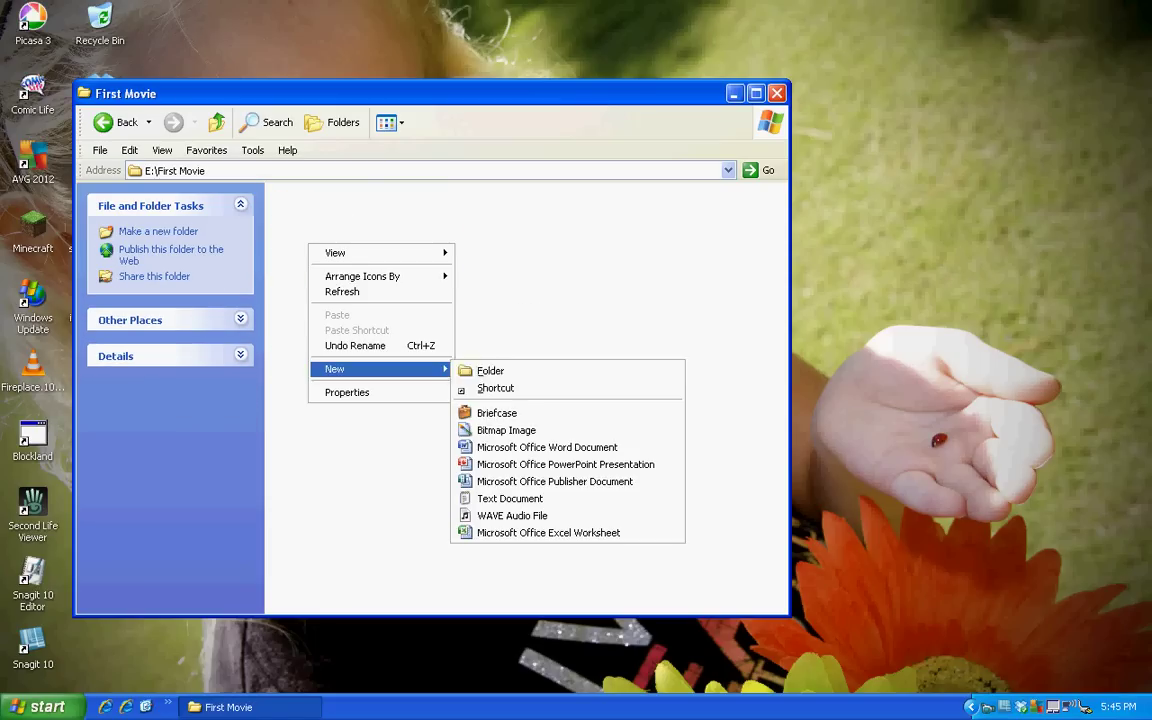
key(Return)
text(picturws)
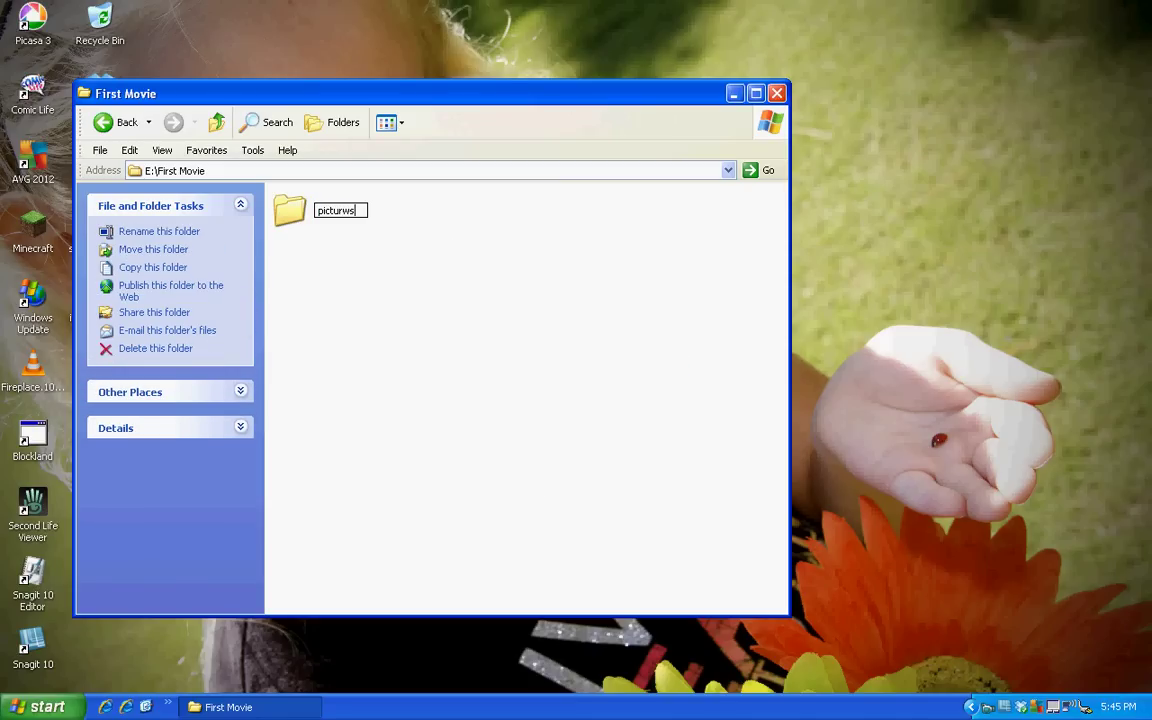
key(BackSpace)
key(BackSpace)
text(es)
key(Return)
Create a second subfolder named videos beside the pictures folder.
click(467, 372)
right_click(467, 372)
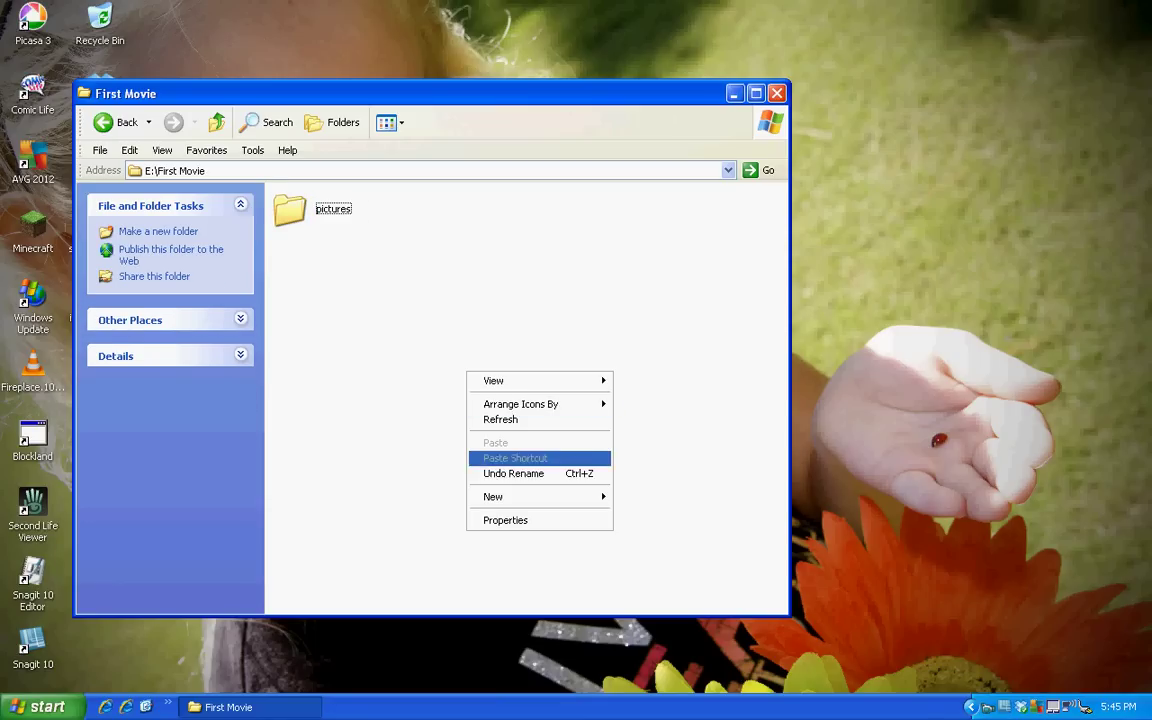
mouse_move(520, 497)
click(648, 498)
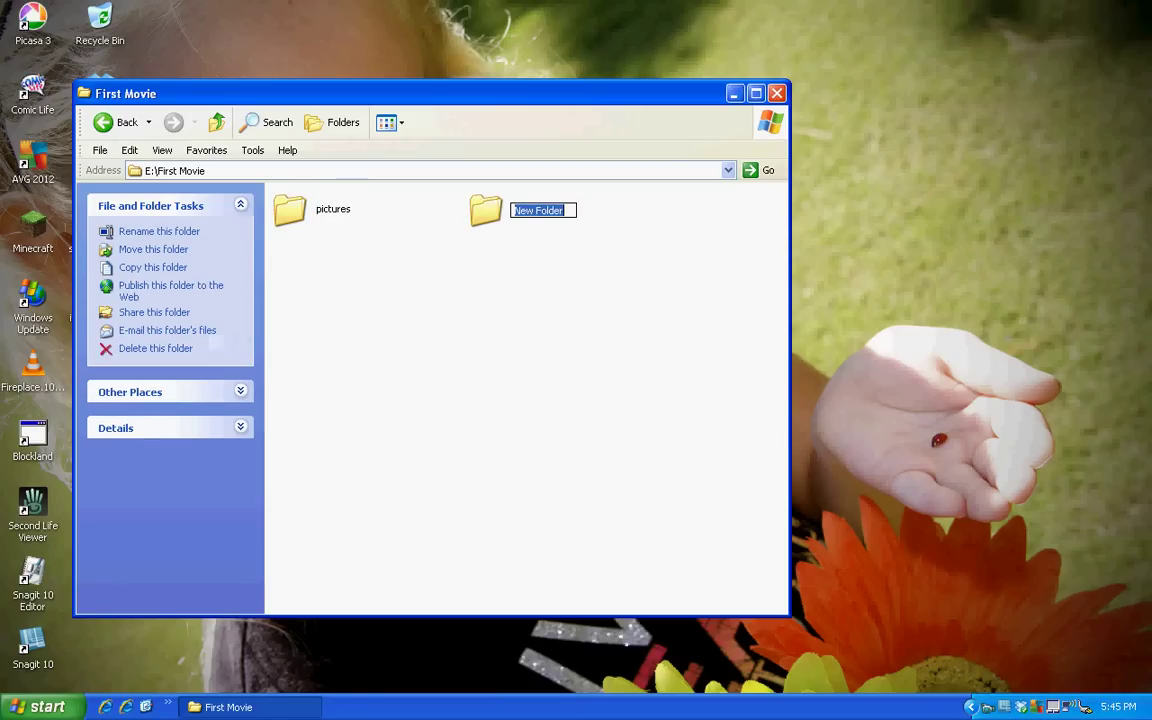
text(vieo)
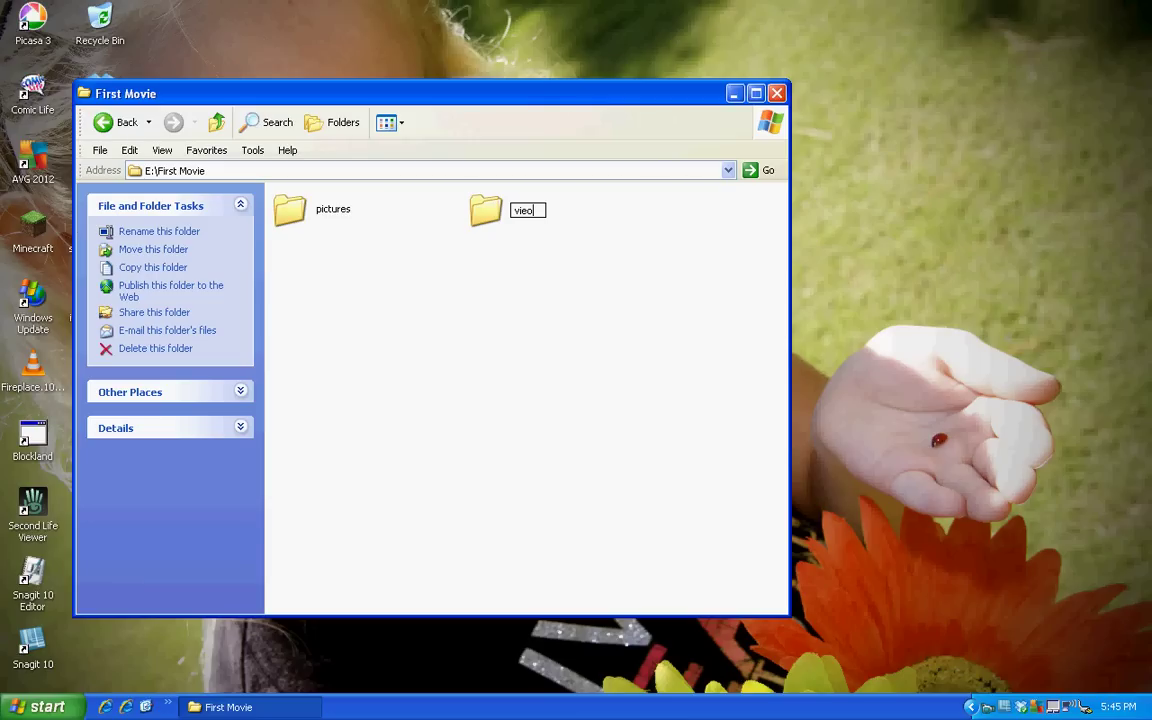
key(BackSpace)
key(BackSpace)
text(deos)
key(Return)
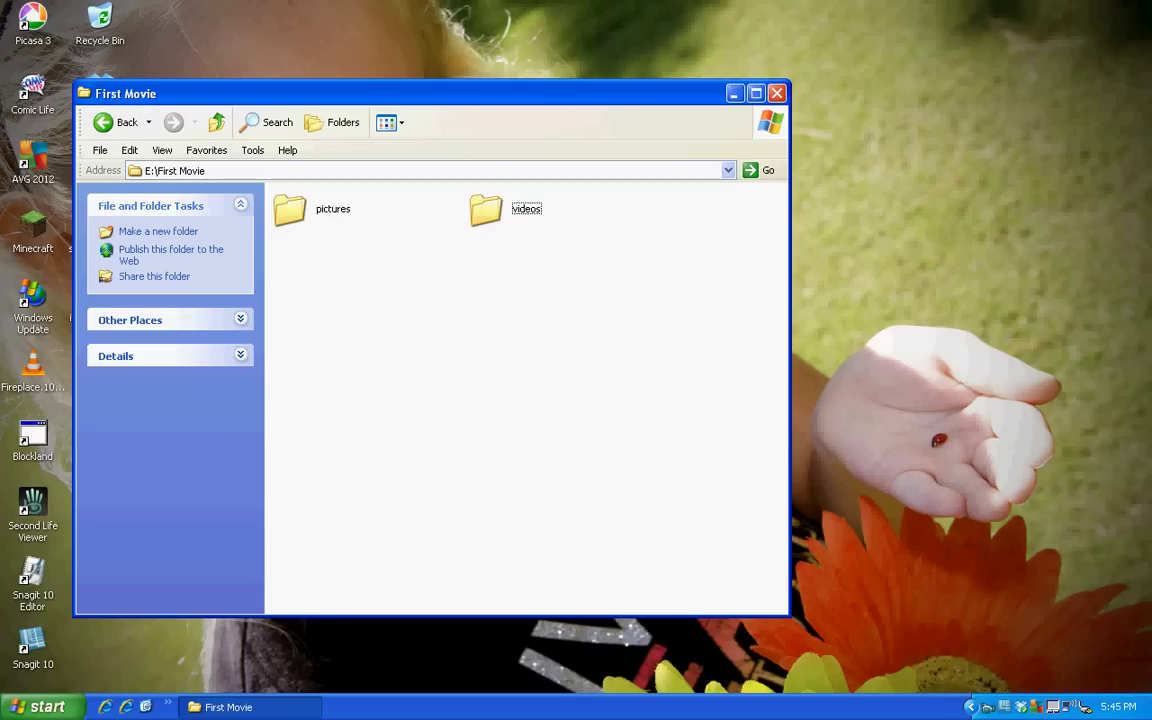
Go back to the USB drive's root, reopen First Movie to review its subfolders, and close the folder window.
click(117, 122)
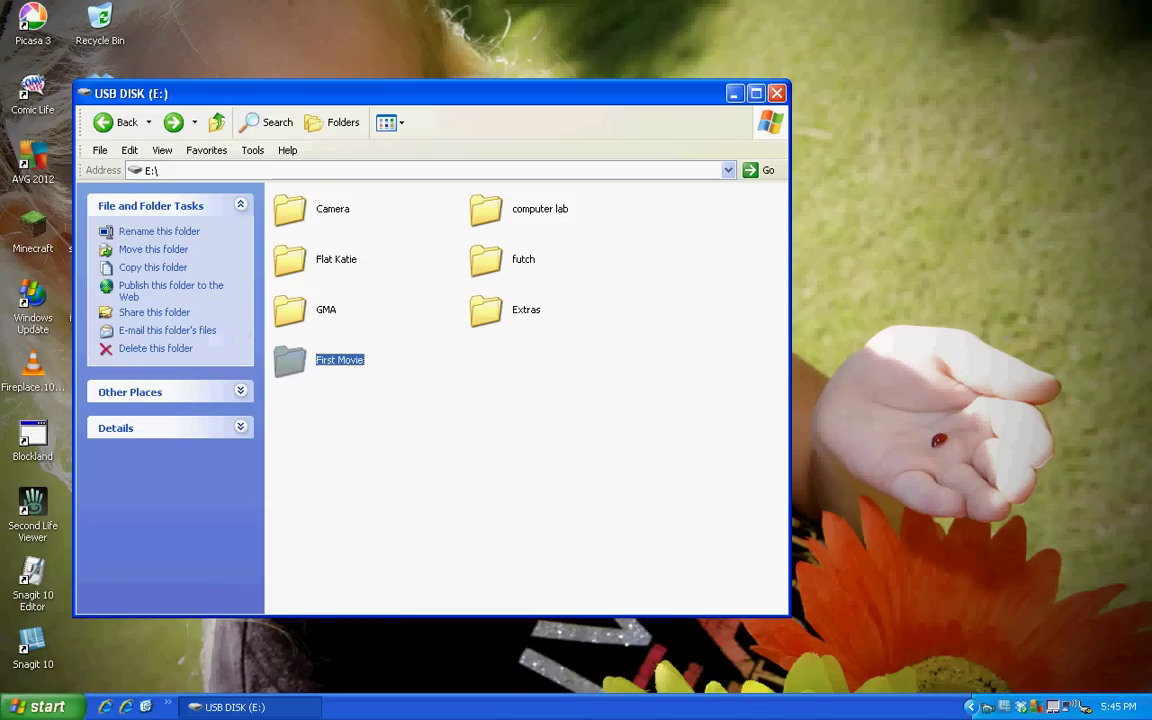
double_click(292, 361)
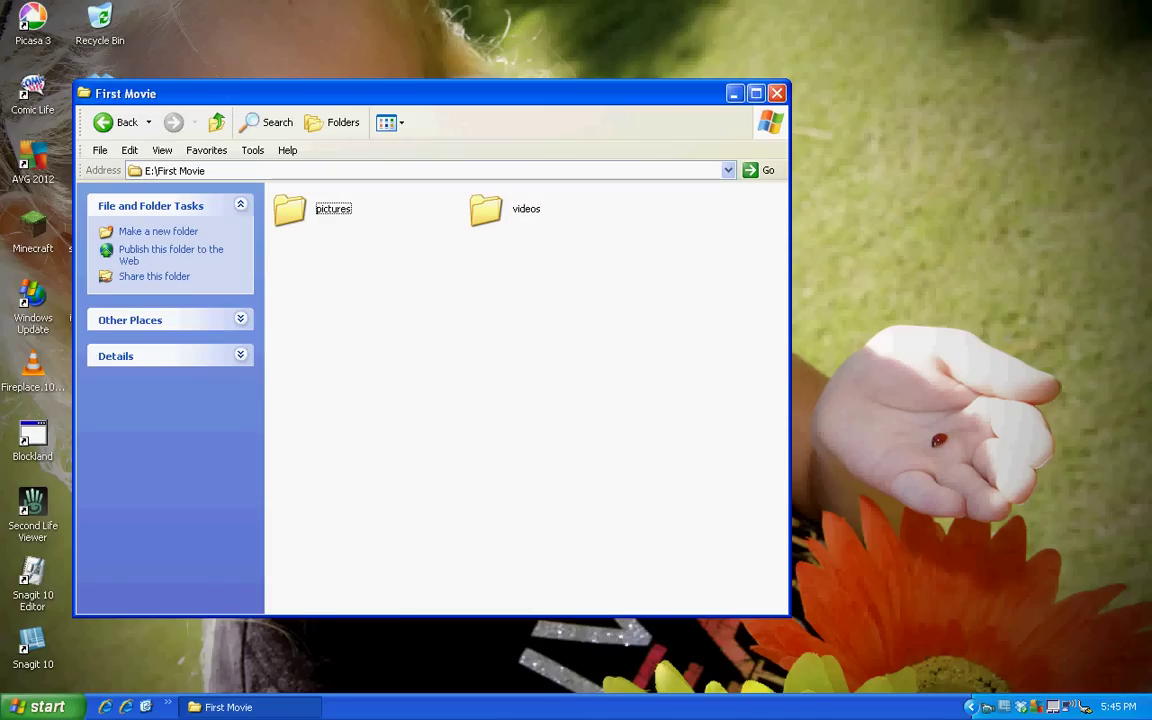
click(777, 93)
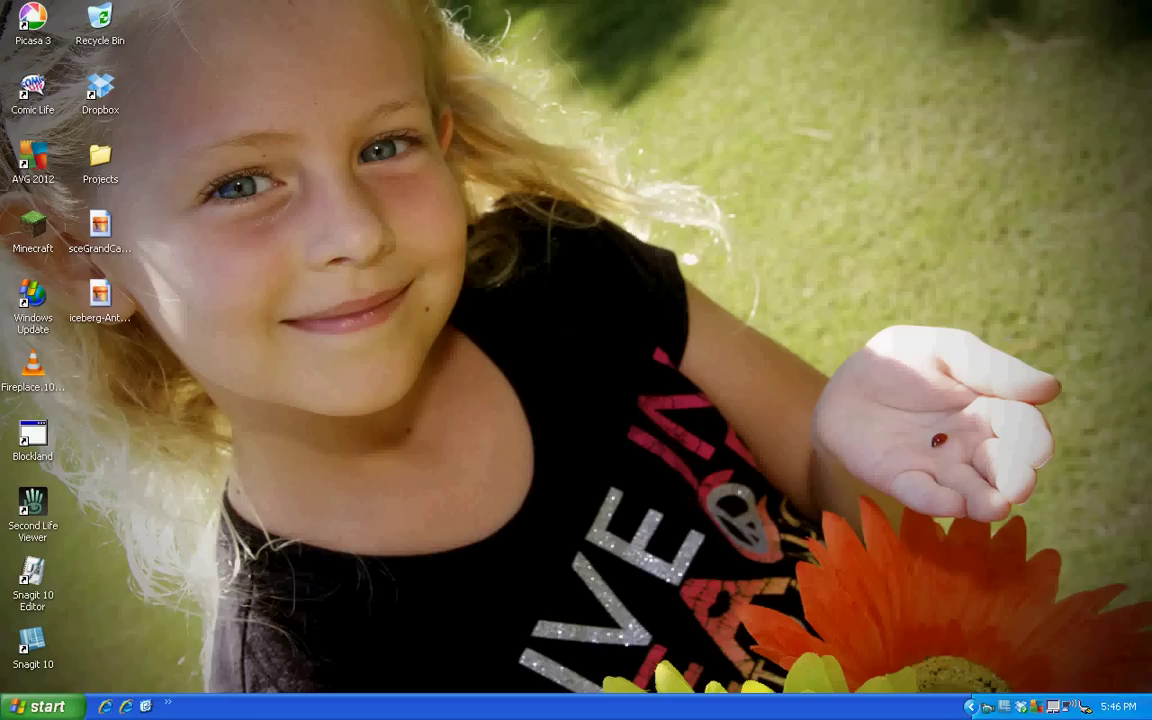
key(super)
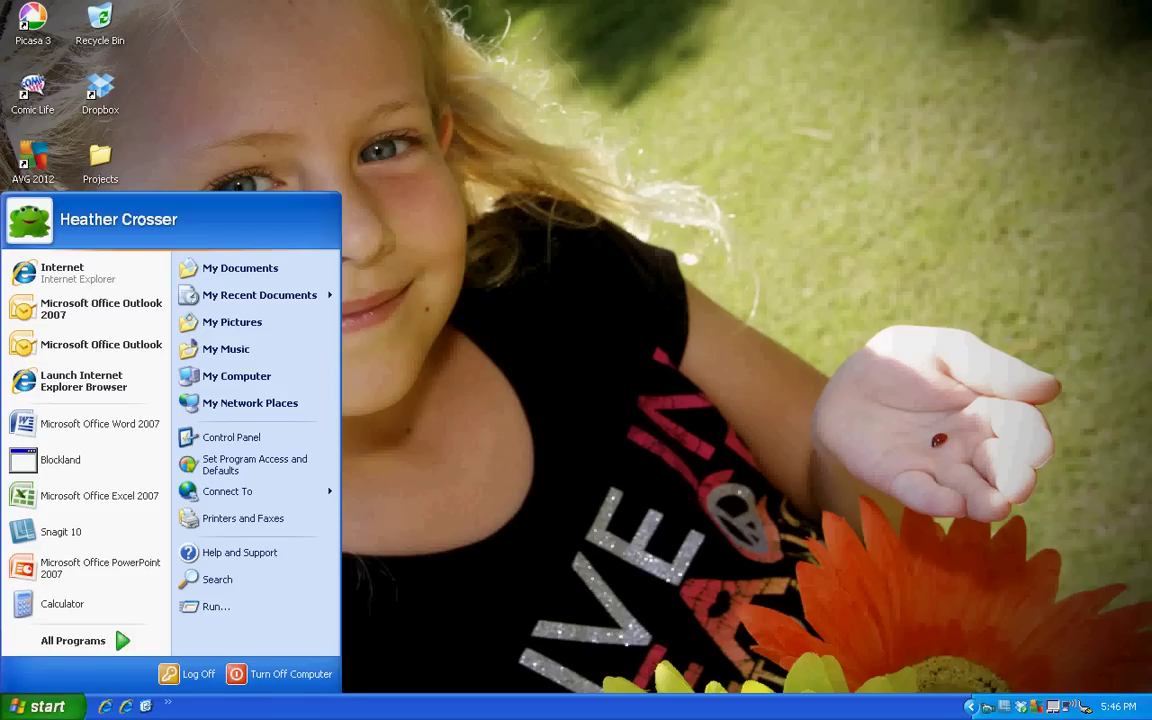
key(Escape)
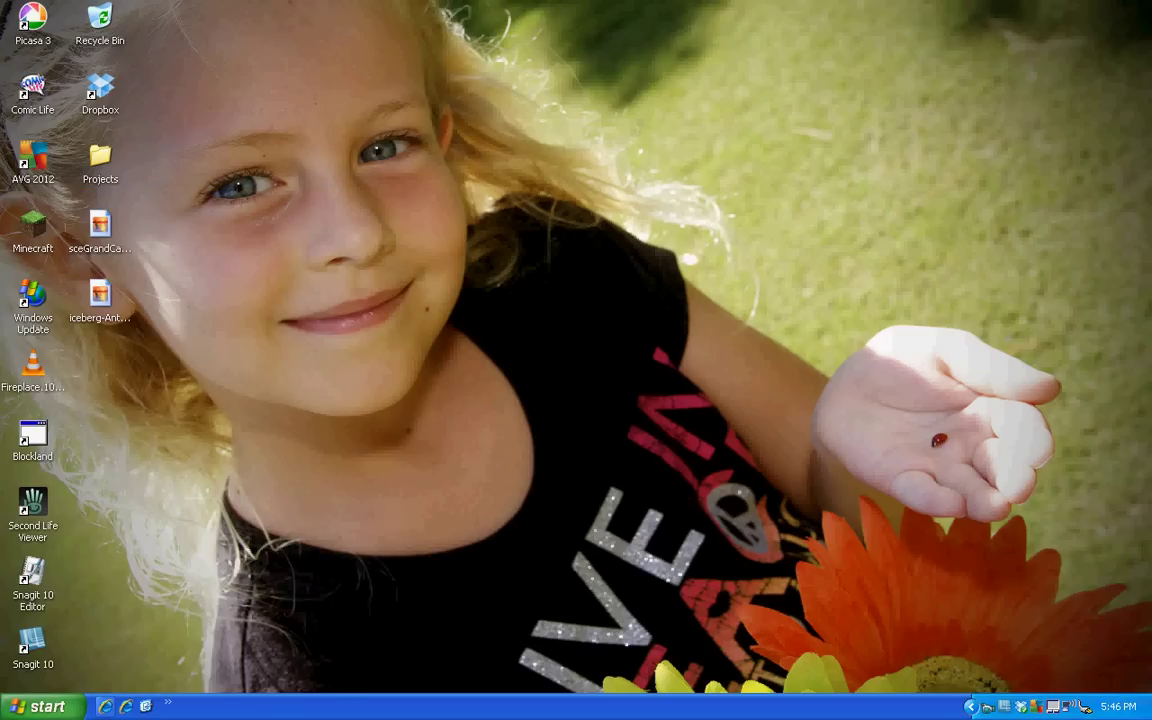
Switch to Internet Explorer and open the Every Stock Photo link under SAFE Kid Clipart & Music on the Crosser Cares home page.
click(105, 706)
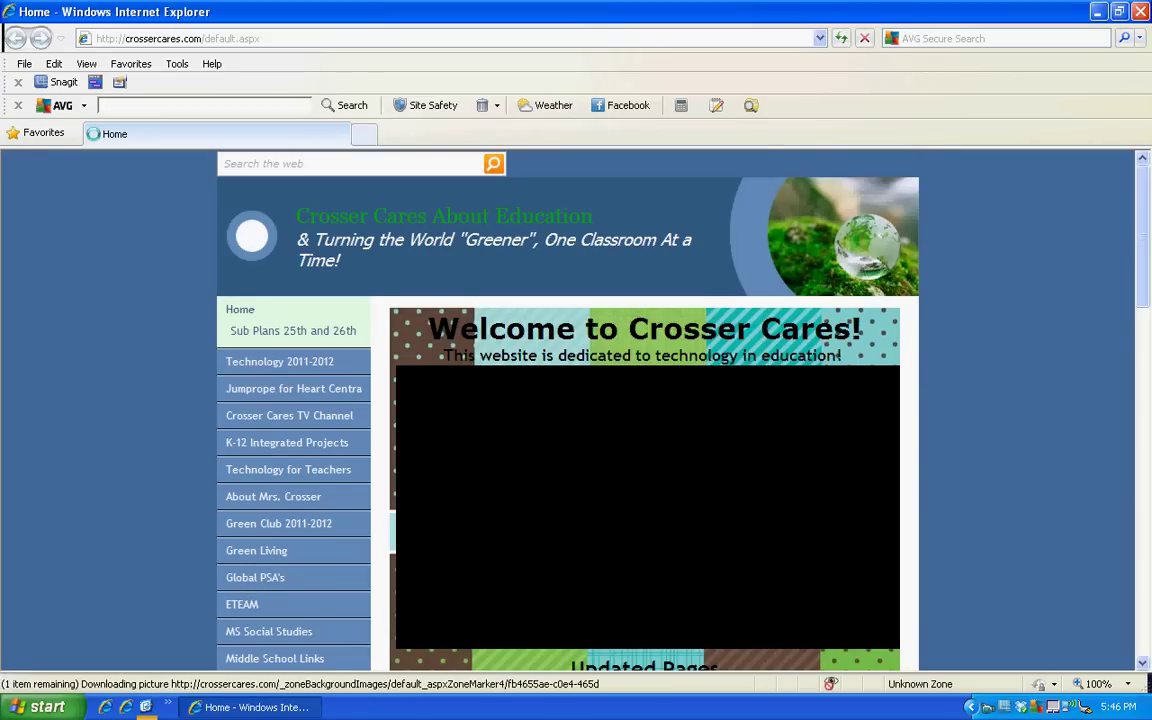
scroll(576, 400, down, 4)
scroll(576, 400, down, 3)
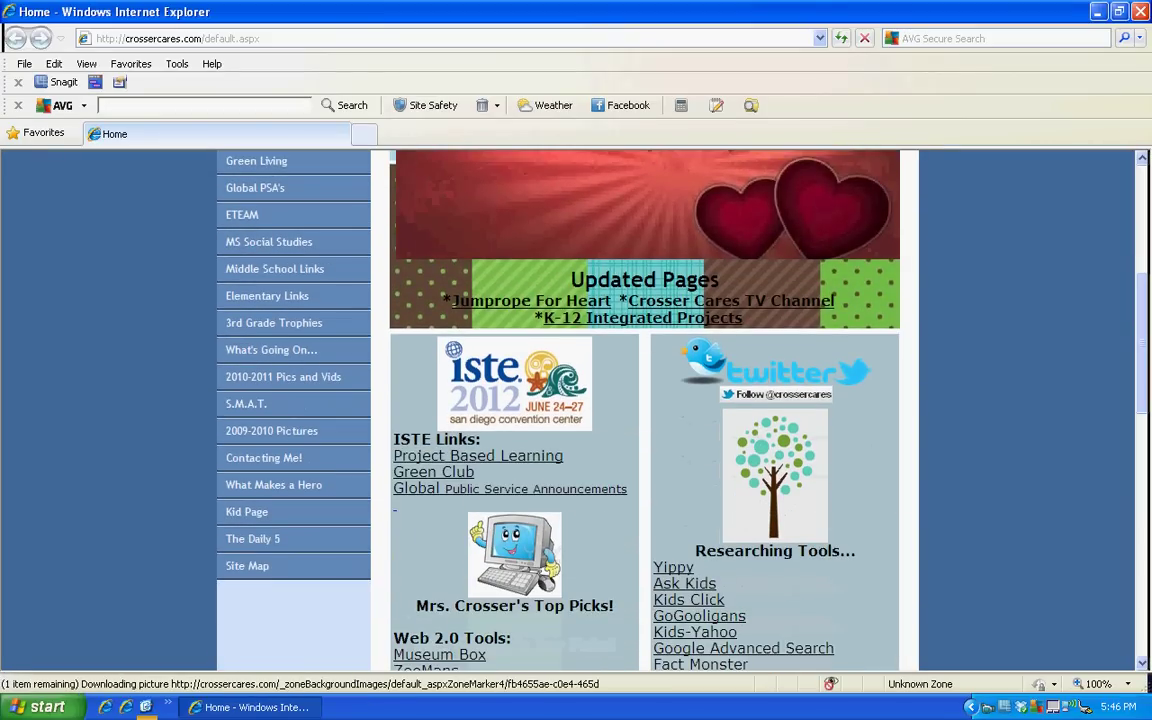
scroll(576, 400, down, 3)
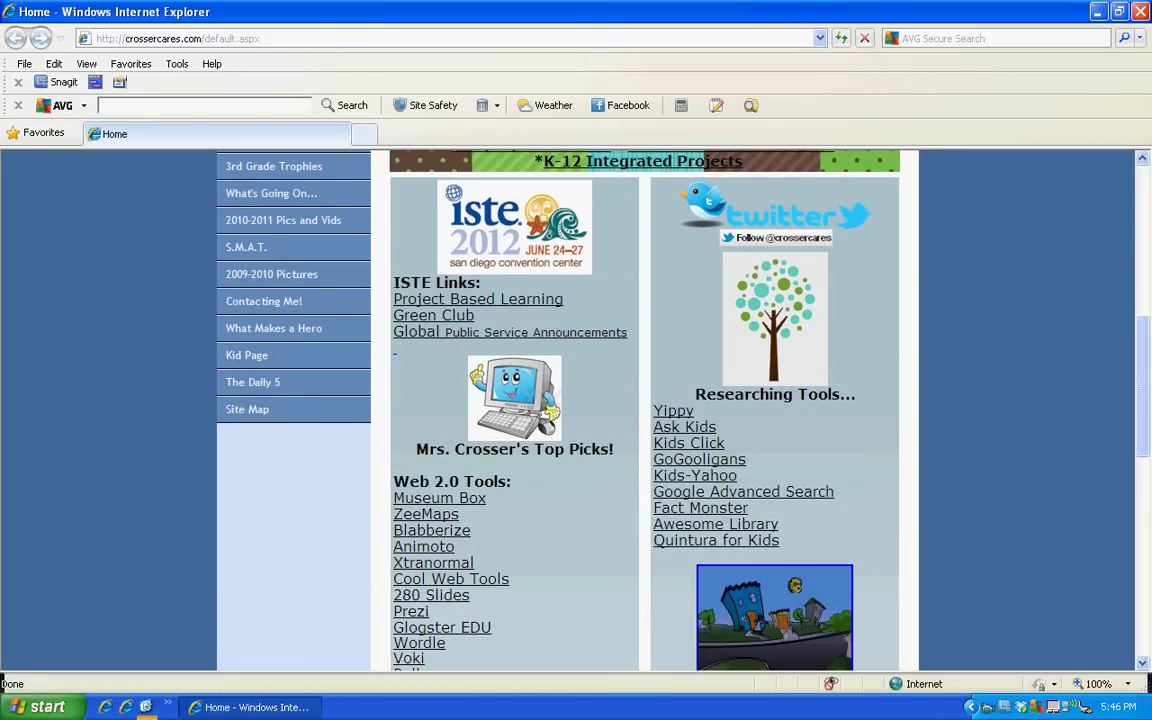
scroll(576, 400, down, 9)
scroll(576, 400, down, 2)
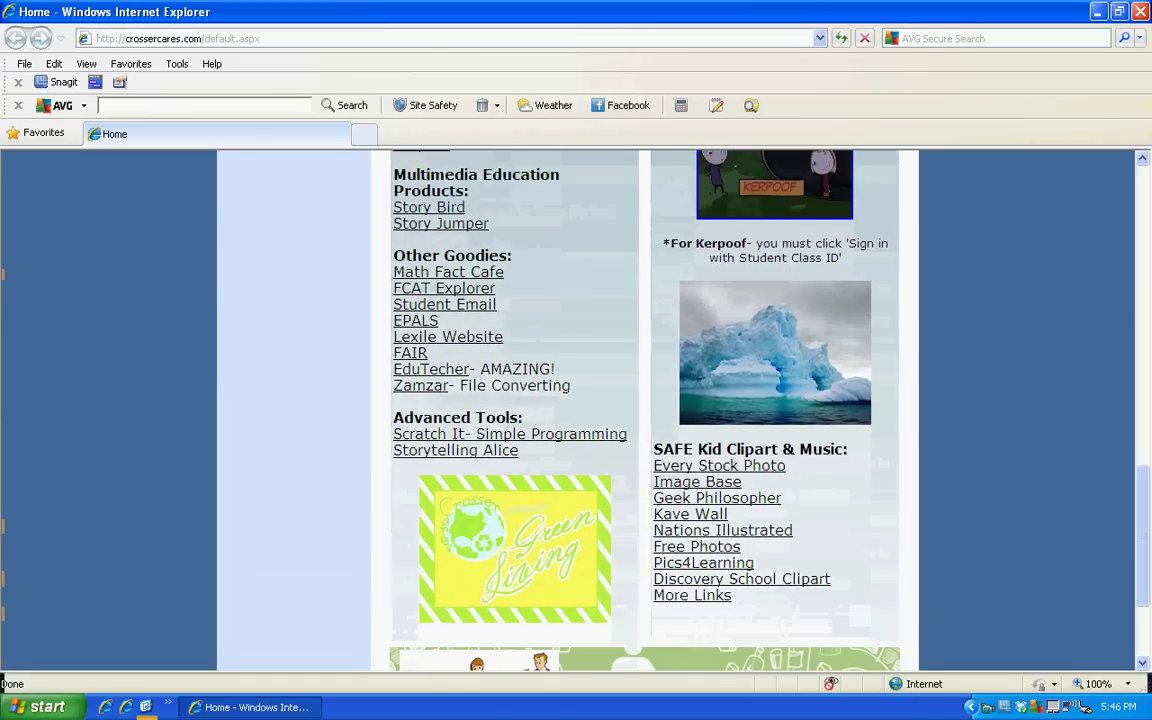
scroll(576, 400, down, 4)
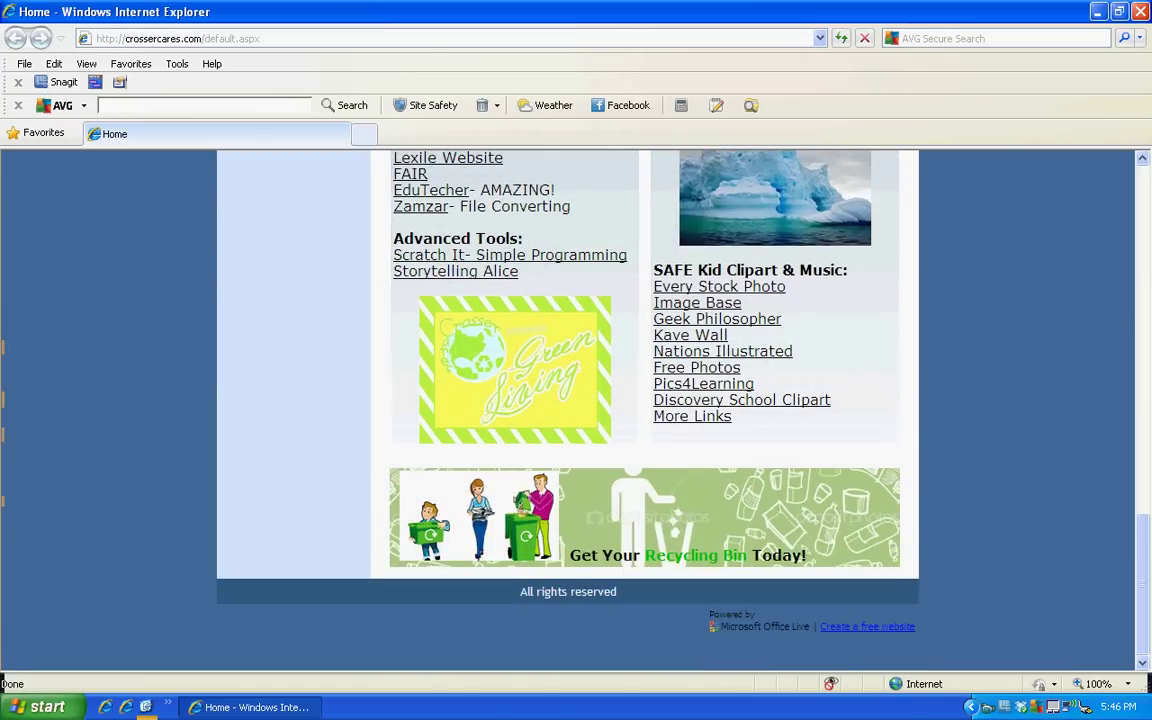
scroll(576, 400, up, 4)
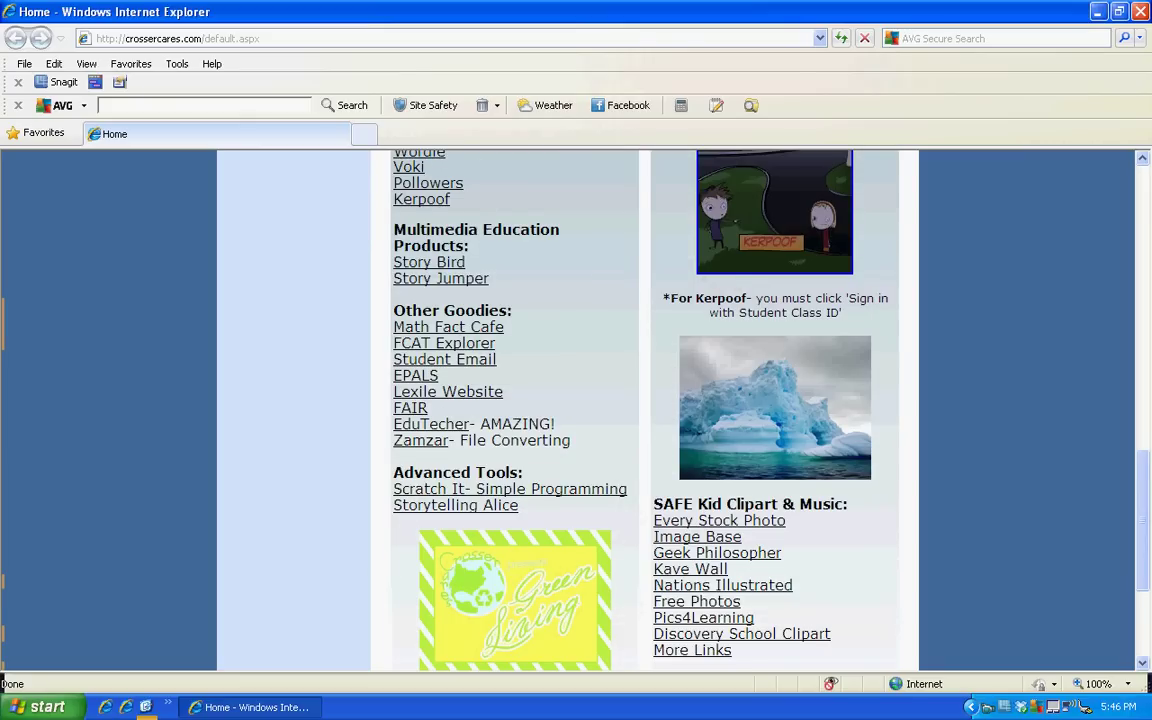
scroll(719, 450, down, 2)
click(719, 442)
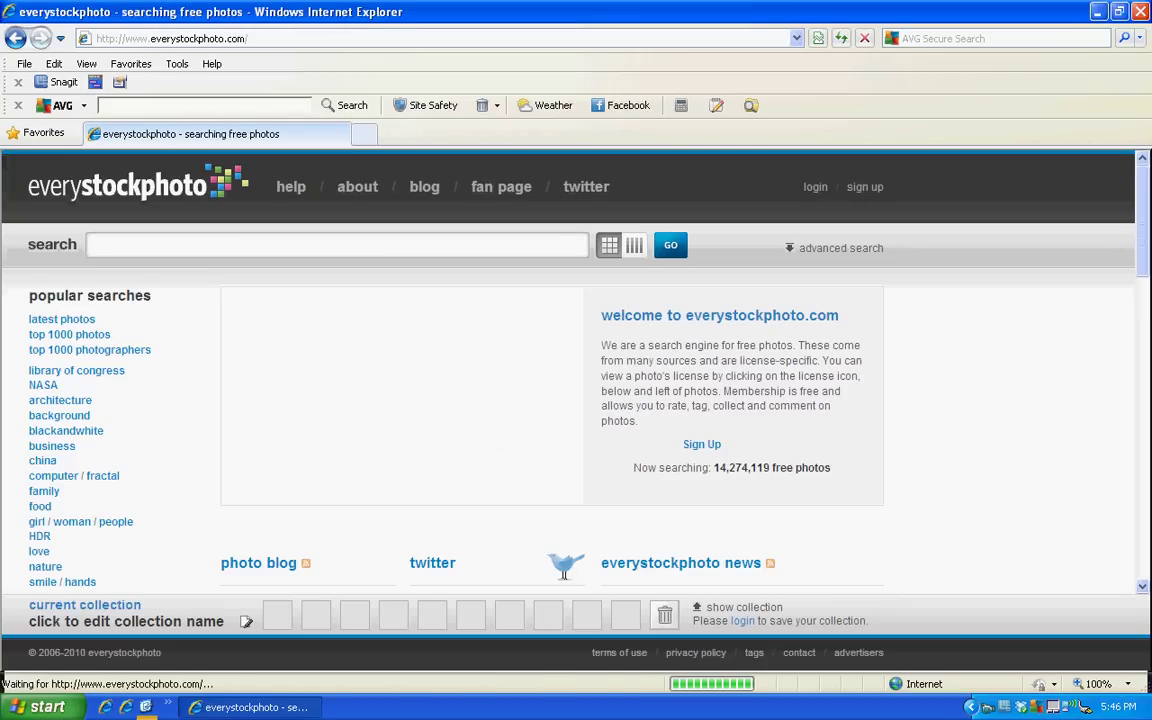
Search everystockphoto for "pine trees" and open the photo of stacked cut logs from the results.
text(pine trees)
key(Return)
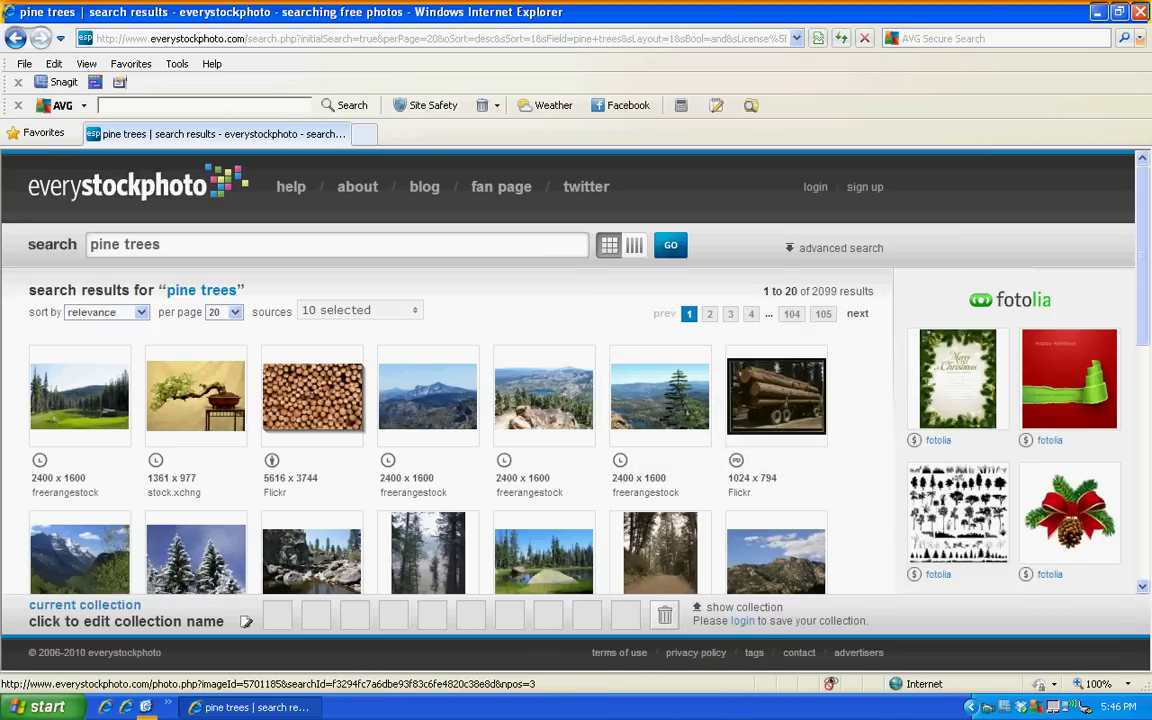
scroll(520, 400, down, 2)
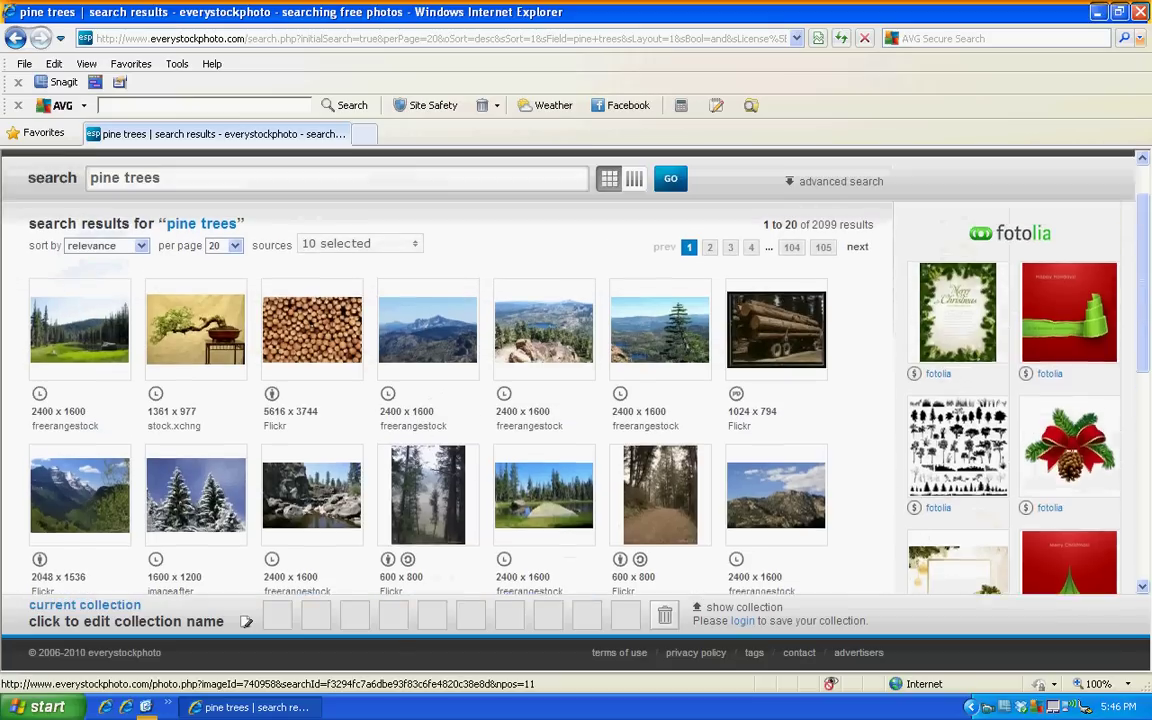
scroll(313, 390, up, 2)
click(313, 388)
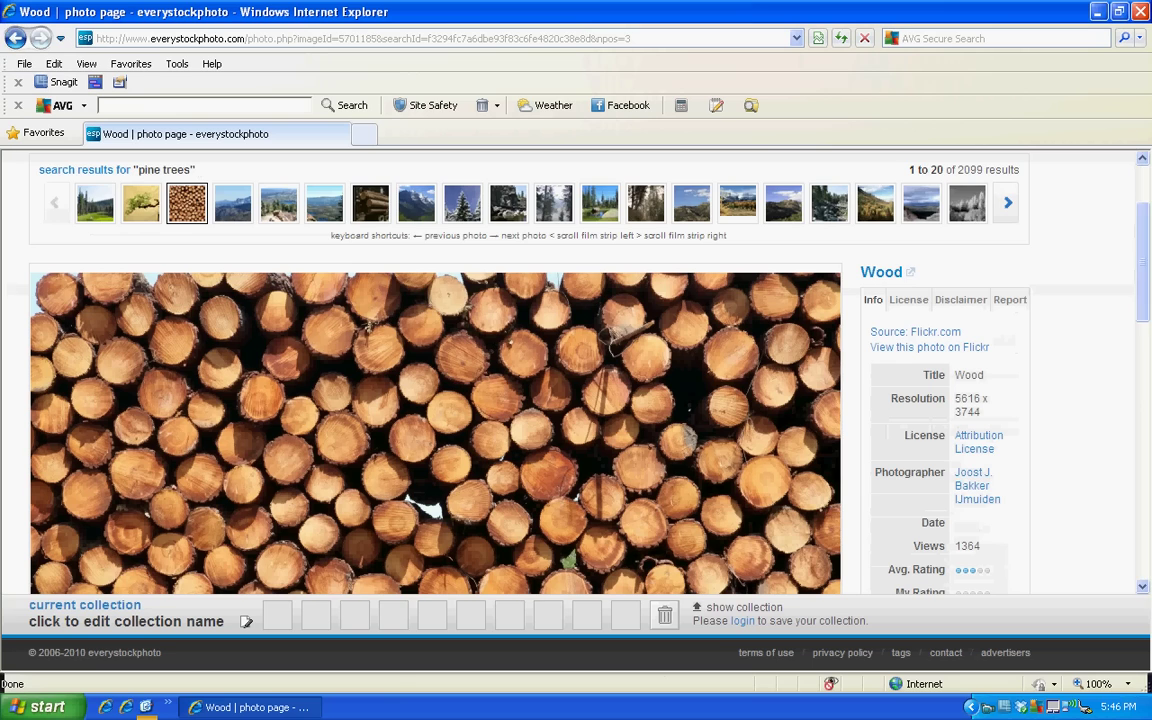
Save the stacked logs picture as everystockphoto-112150-h, JPEG, into the pictures folder inside First Movie on USB DISK (E:).
scroll(435, 370, down, 3)
scroll(435, 370, down, 5)
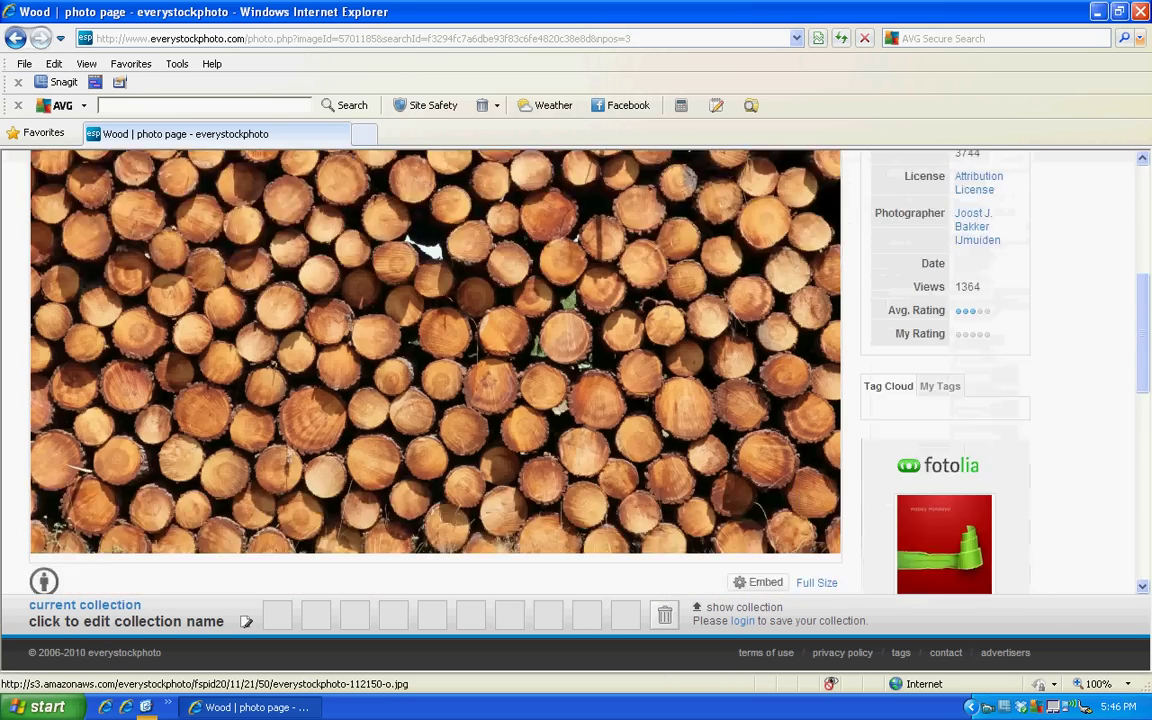
scroll(435, 370, up, 5)
scroll(435, 370, up, 3)
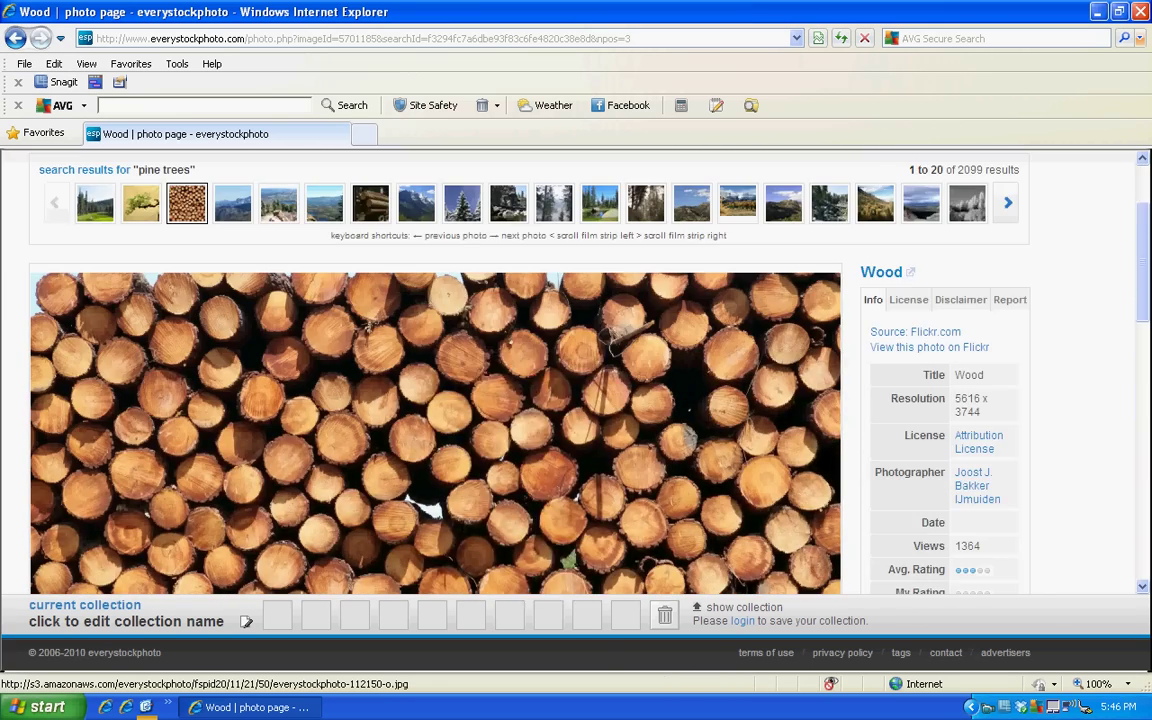
right_click(419, 353)
key(Return)
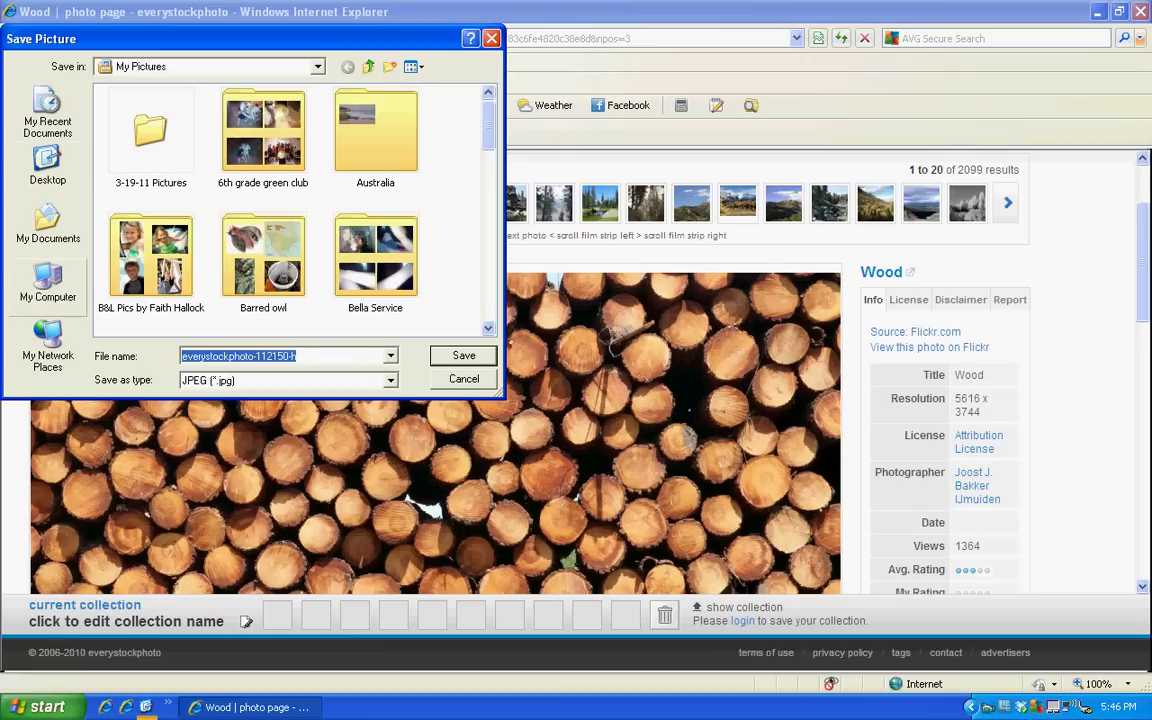
click(48, 283)
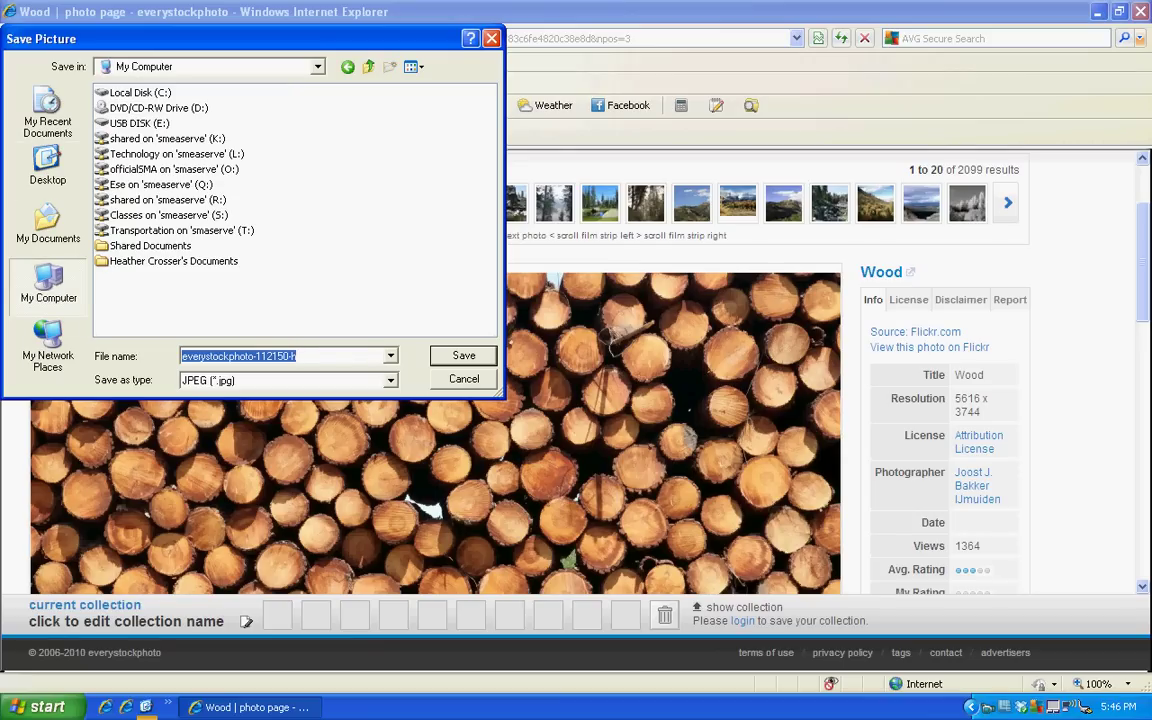
double_click(139, 123)
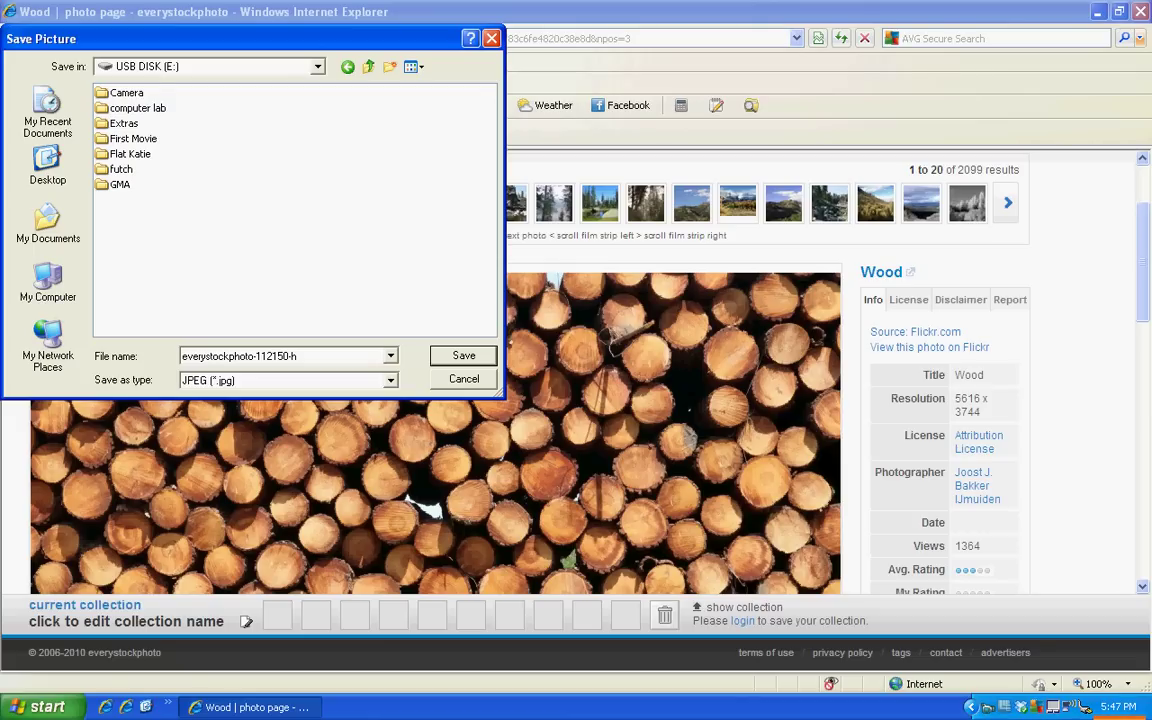
double_click(133, 138)
double_click(126, 92)
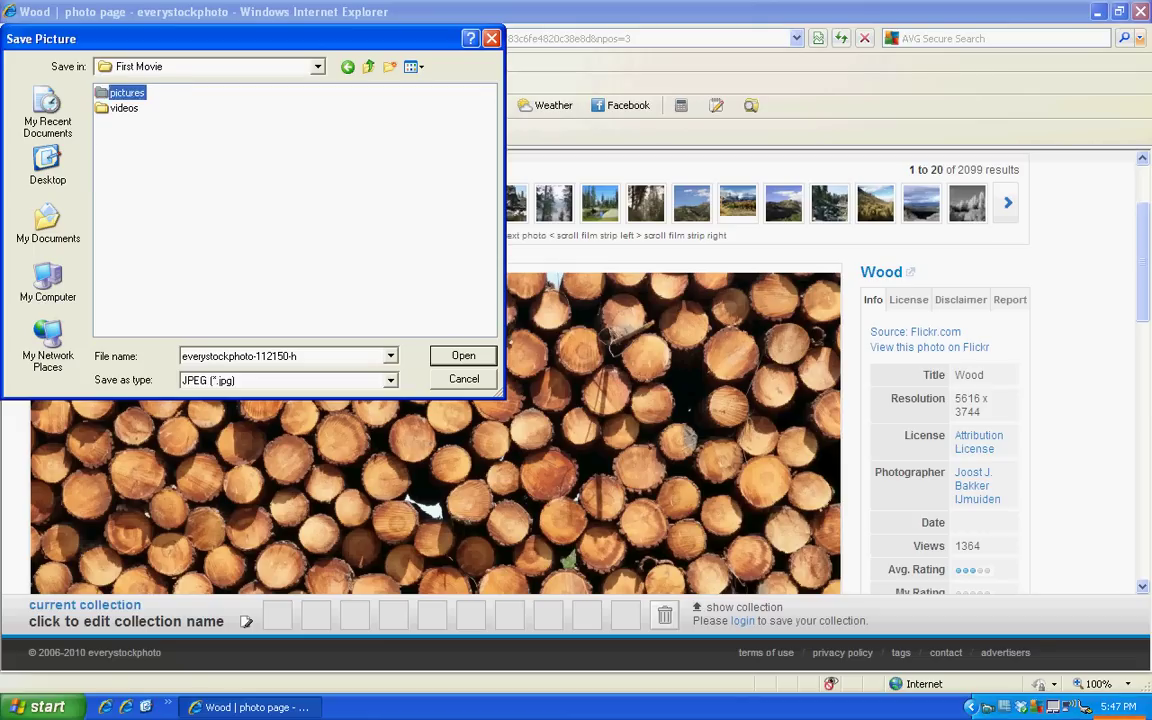
key(Return)
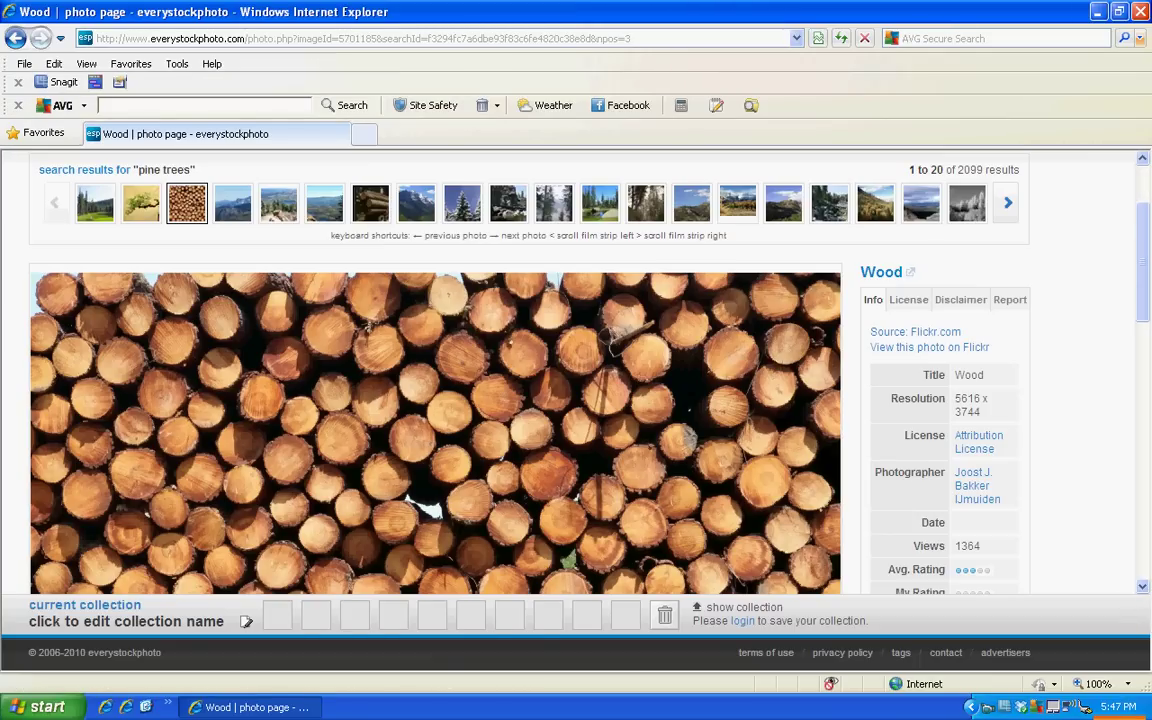
Return to the "pine trees" search results and reopen the stacked logs photo's page to look it over.
scroll(435, 430, down, 1)
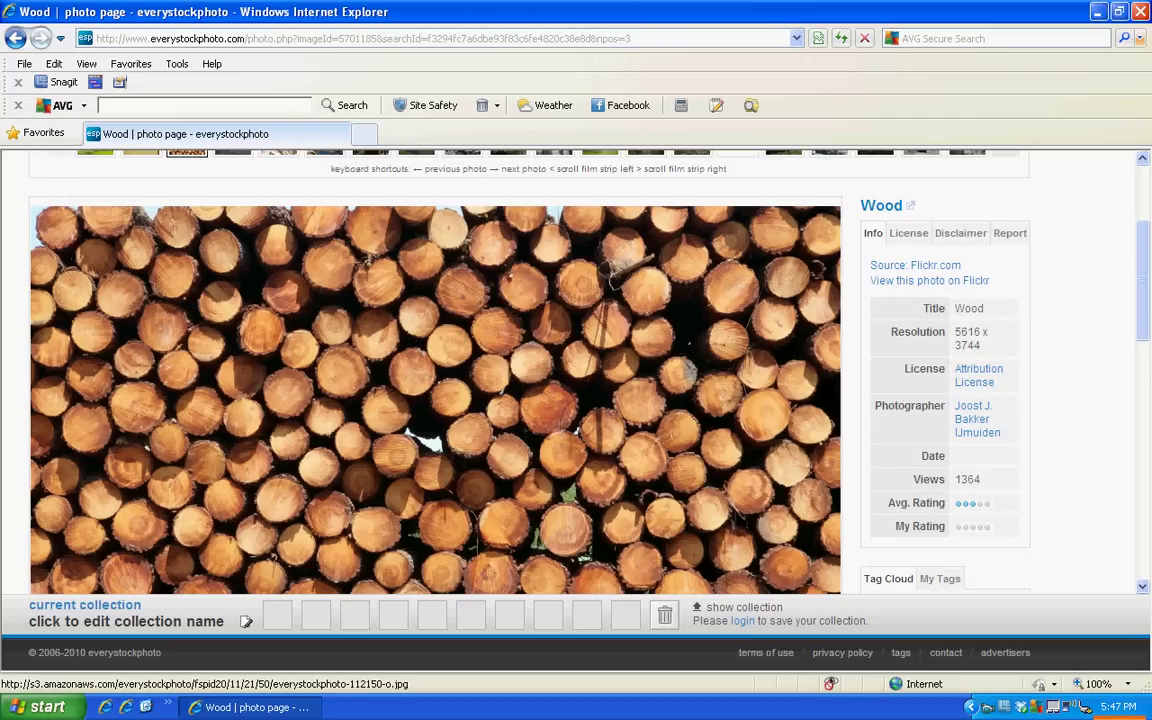
scroll(435, 430, up, 1)
click(15, 38)
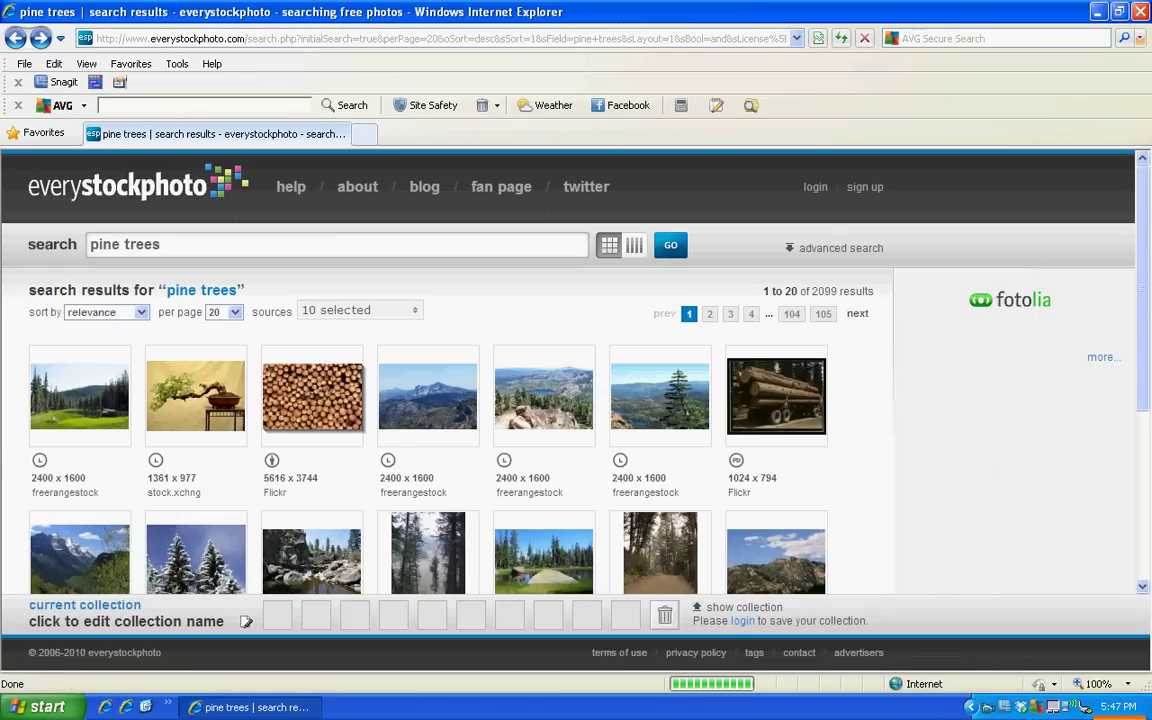
right_click(319, 396)
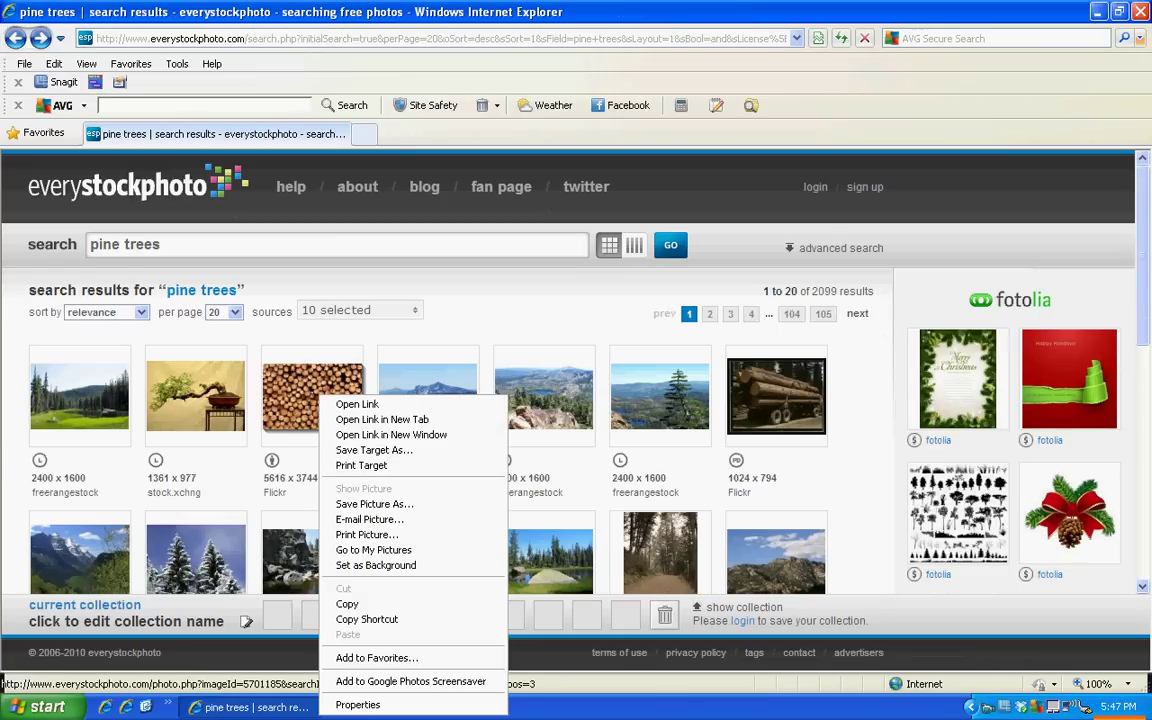
click(357, 404)
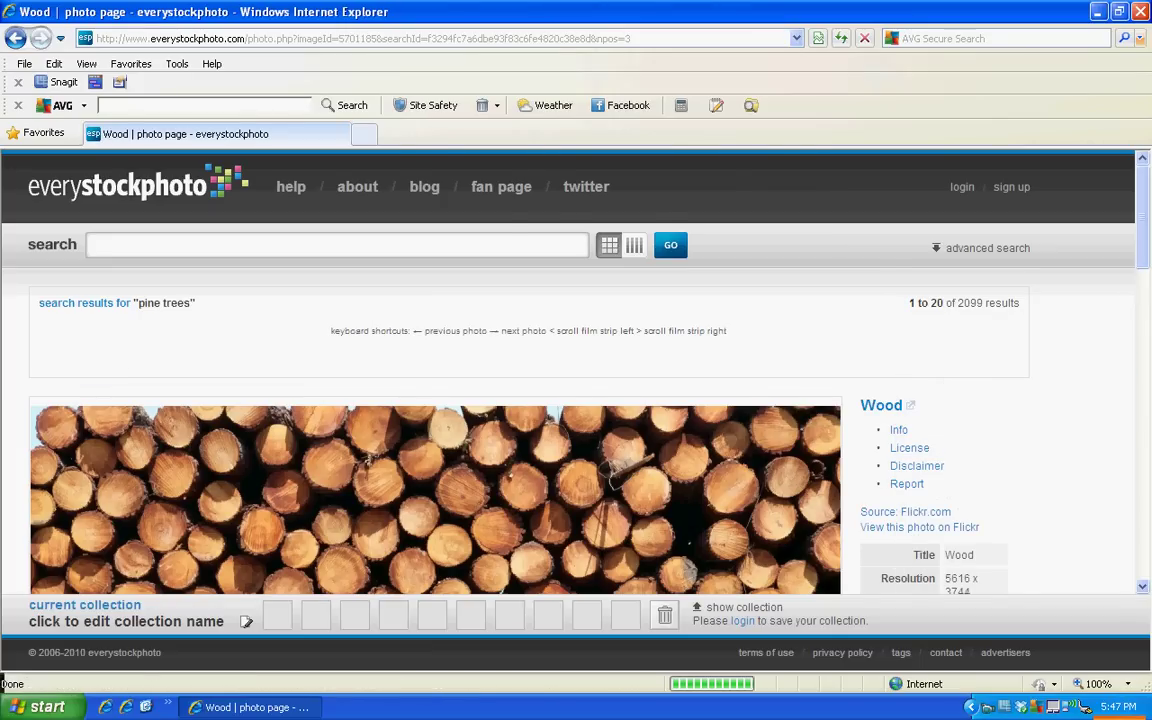
scroll(428, 308, down, 5)
scroll(435, 370, down, 2)
scroll(435, 370, up, 3)
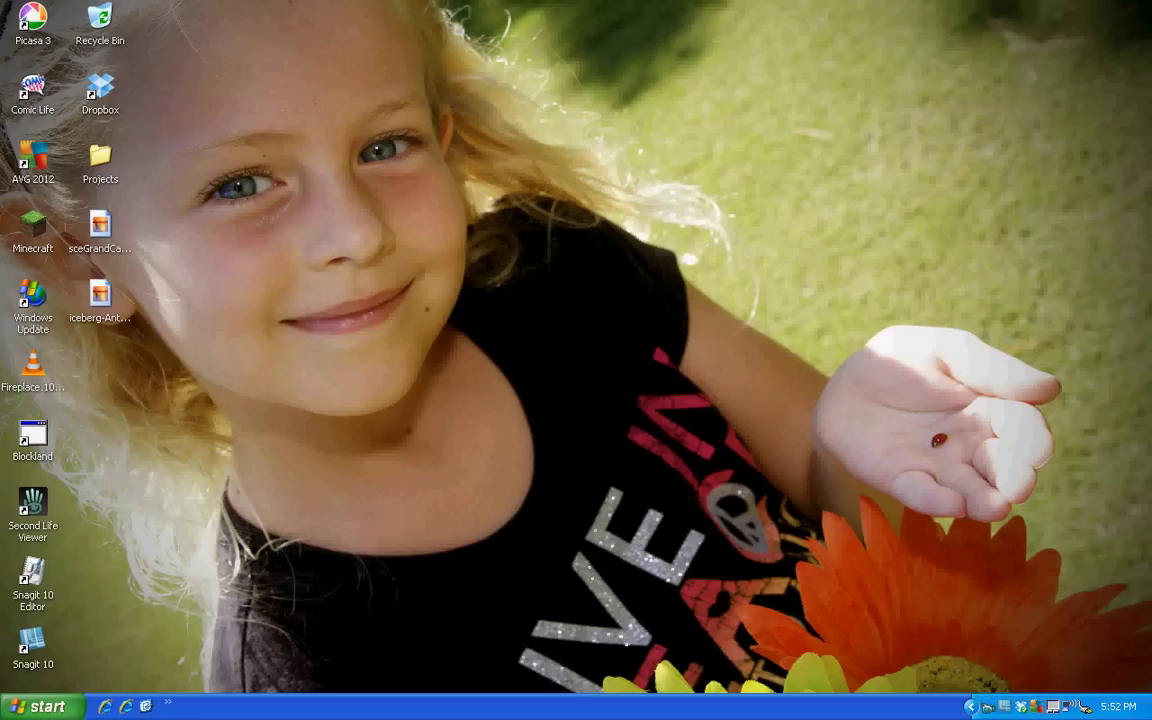
Find Windows Movie Maker among the installed programs and launch it.
click(42, 707)
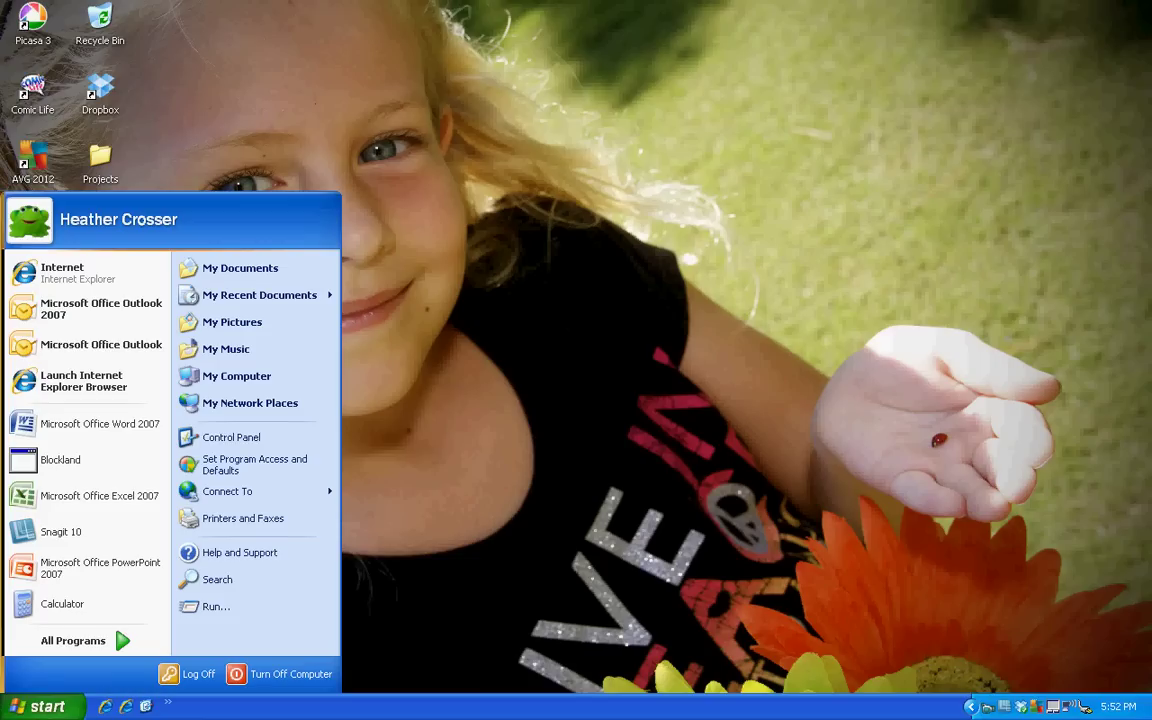
mouse_move(85, 641)
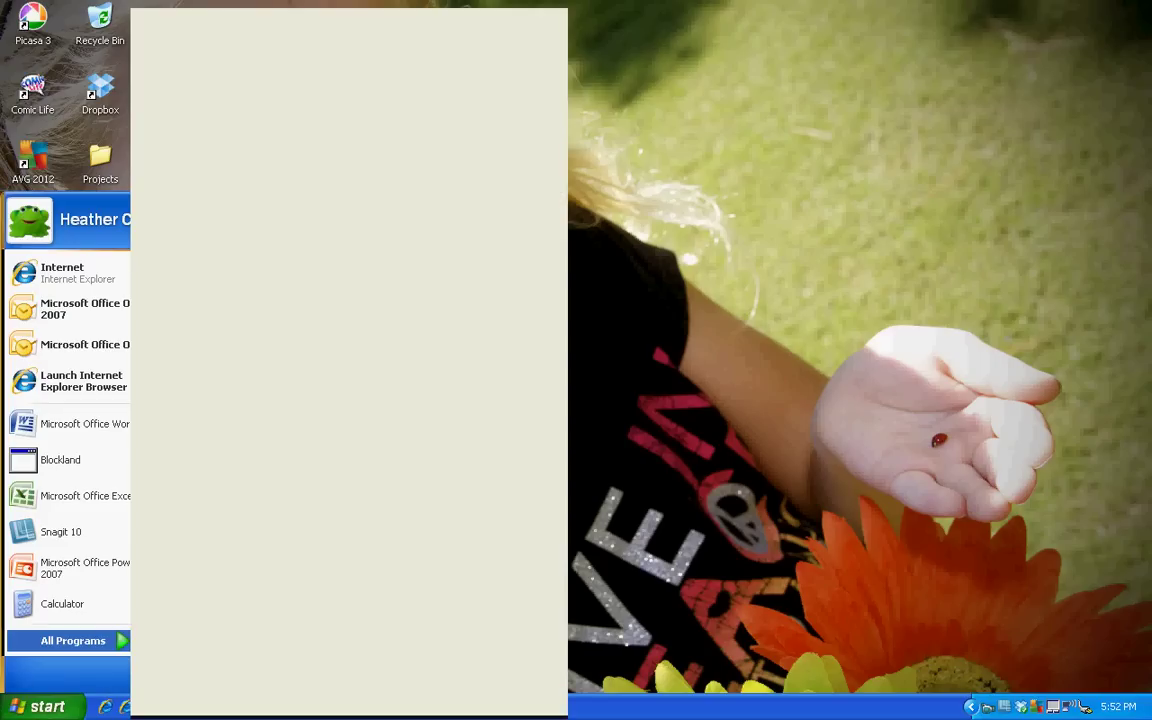
key(Up)
key(Up)
key(Up)
key(Up)
key(Up)
key(Up)
key(Up)
key(Up)
key(Up)
key(Up)
key(Up)
key(Up)
key(Up)
key(Up)
key(Up)
key(Up)
key(Up)
key(Up)
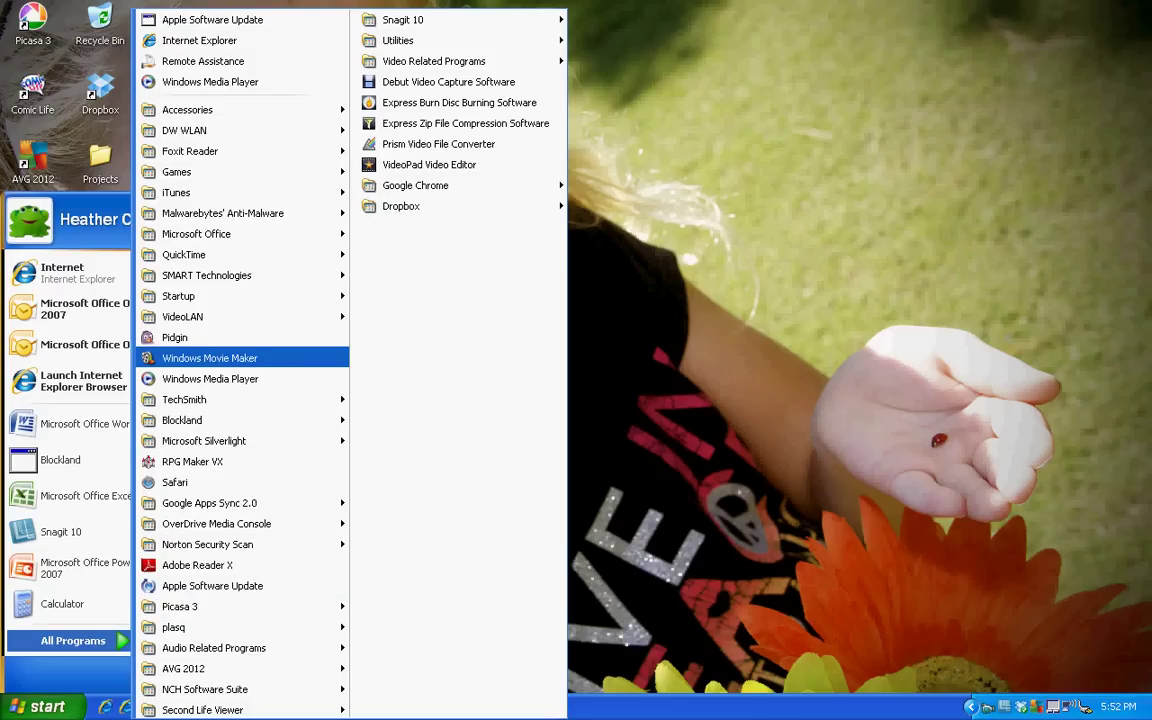
key(Down)
key(Down)
key(Down)
key(Down)
key(Down)
key(Down)
key(Down)
key(Down)
key(Down)
key(Up)
key(Up)
key(Up)
key(Up)
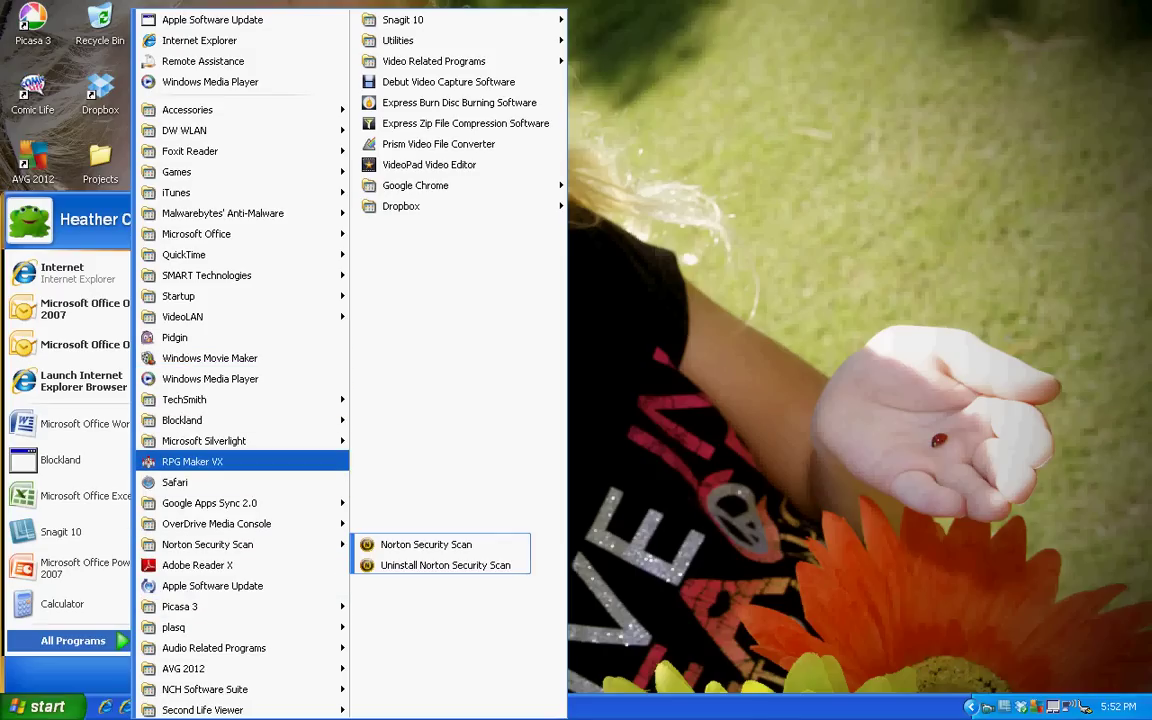
key(Up)
key(Up)
key(Up)
key(Up)
key(Up)
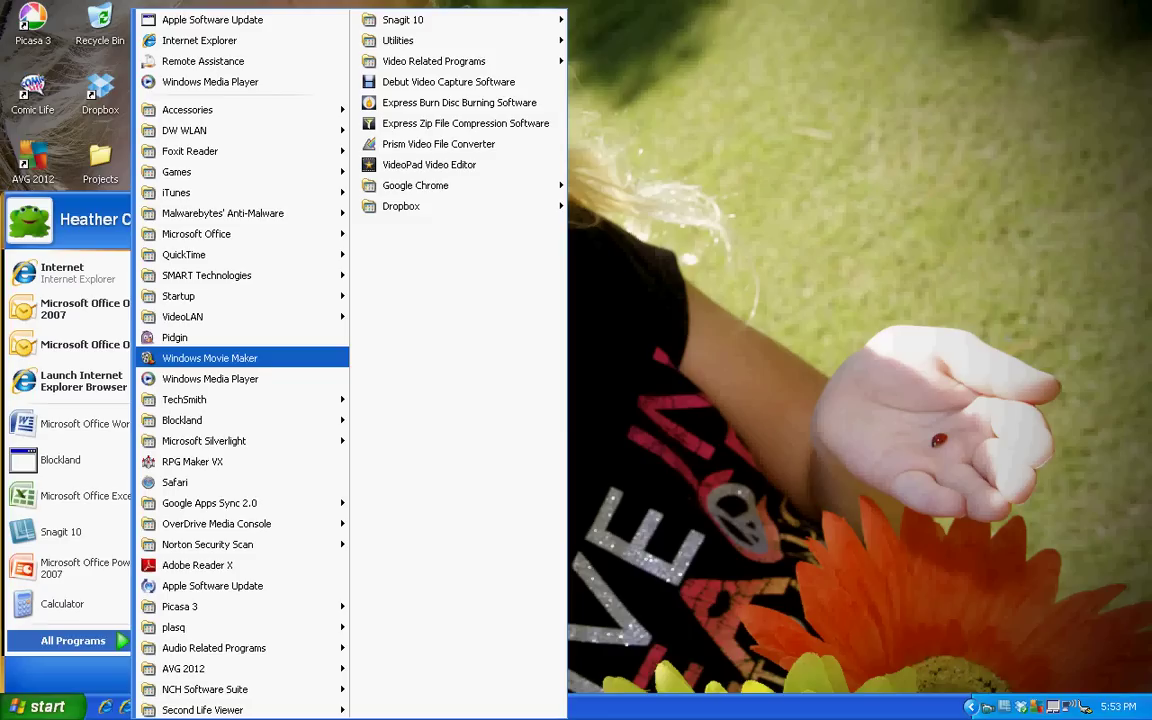
click(210, 358)
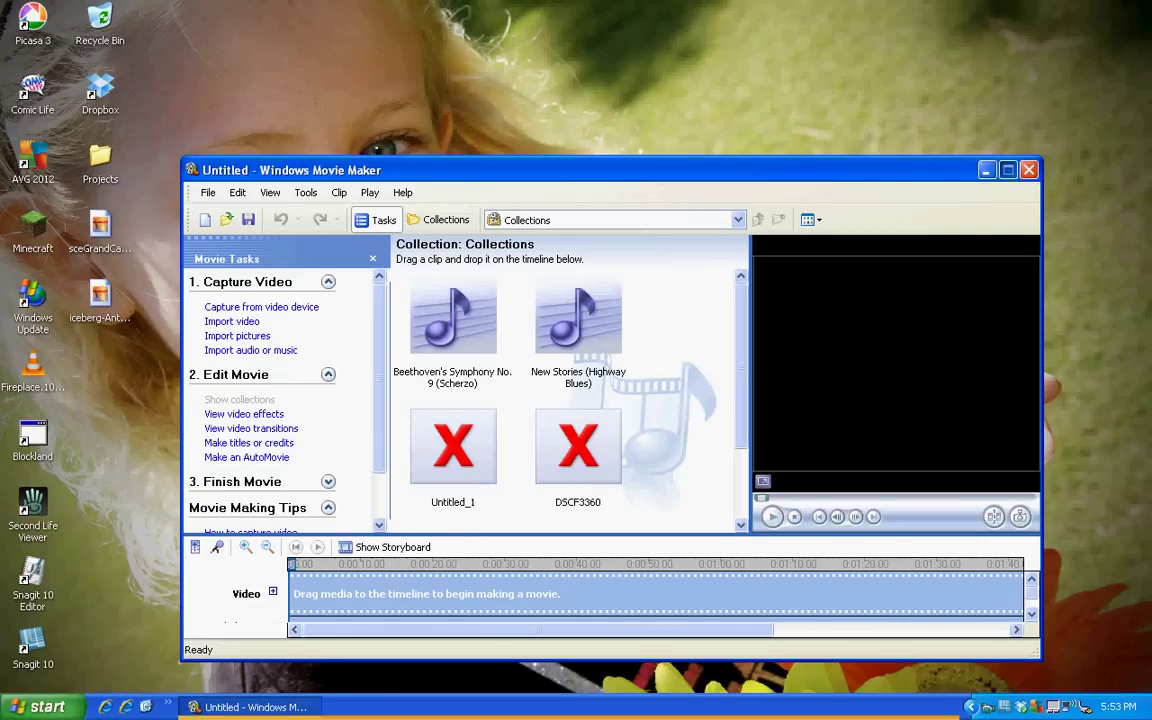
Maximize the Windows Movie Maker window and start a new project.
click(1008, 170)
key(alt+f)
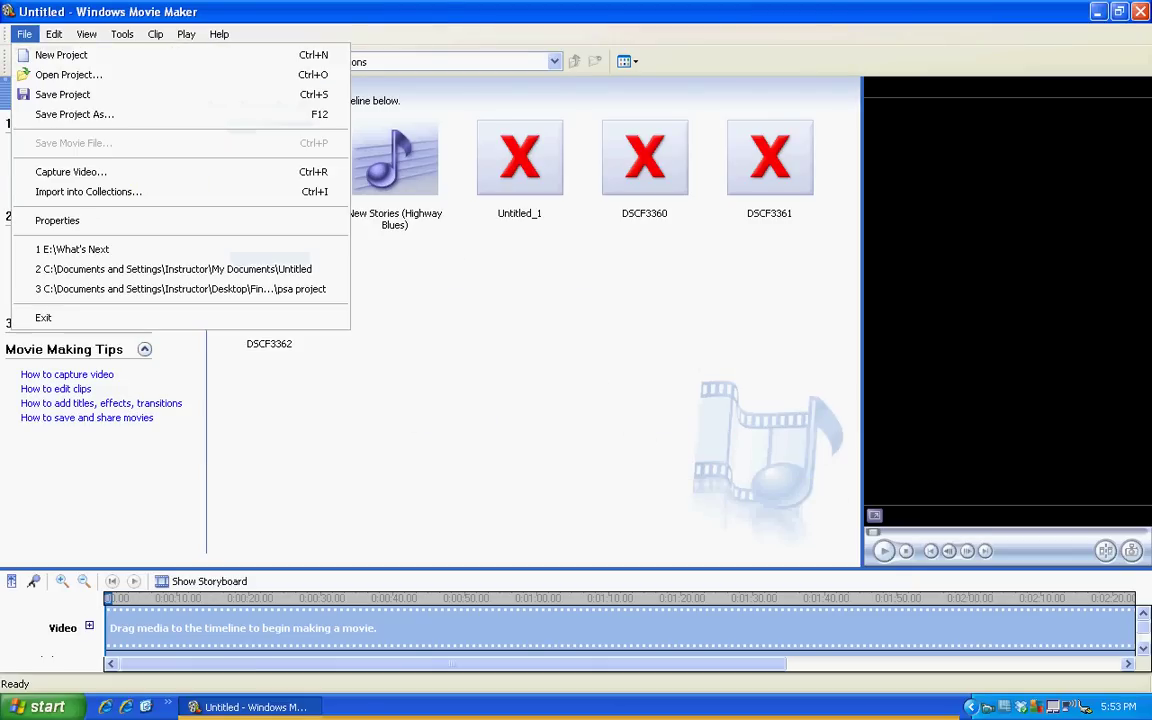
click(47, 56)
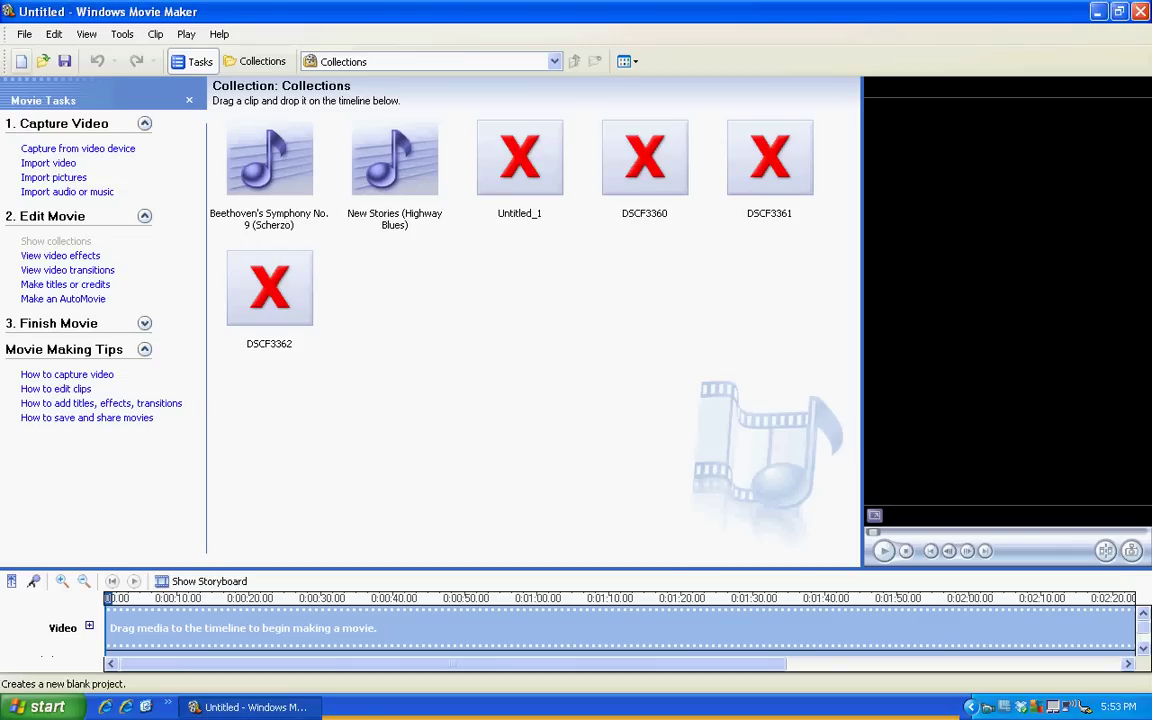
Save the project under the name "First Movies" in the First Movie folder on USB DISK (E:).
key(alt+f)
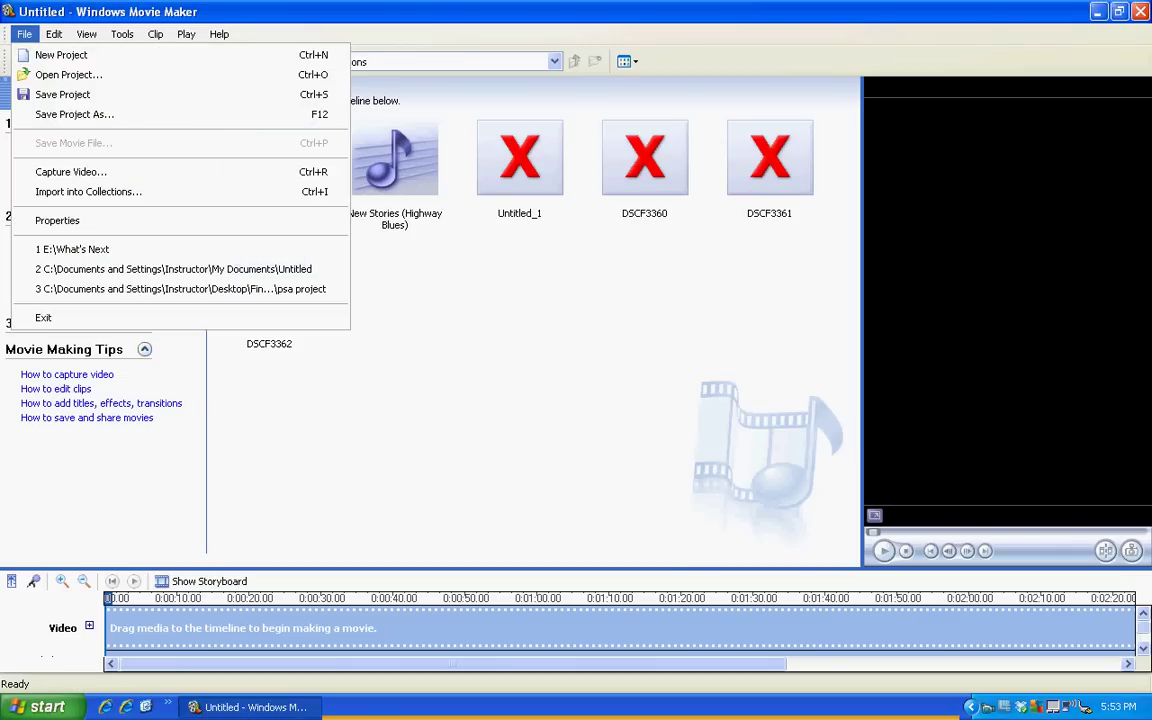
key(Down)
key(Down)
key(Down)
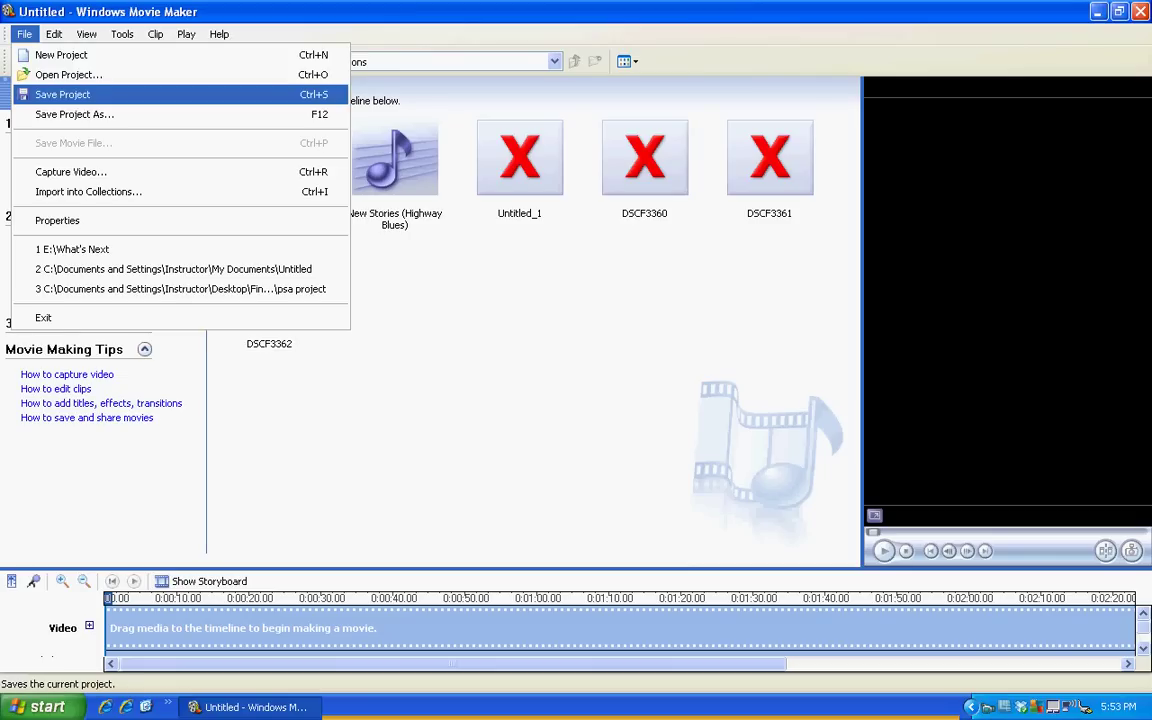
key(Down)
key(Return)
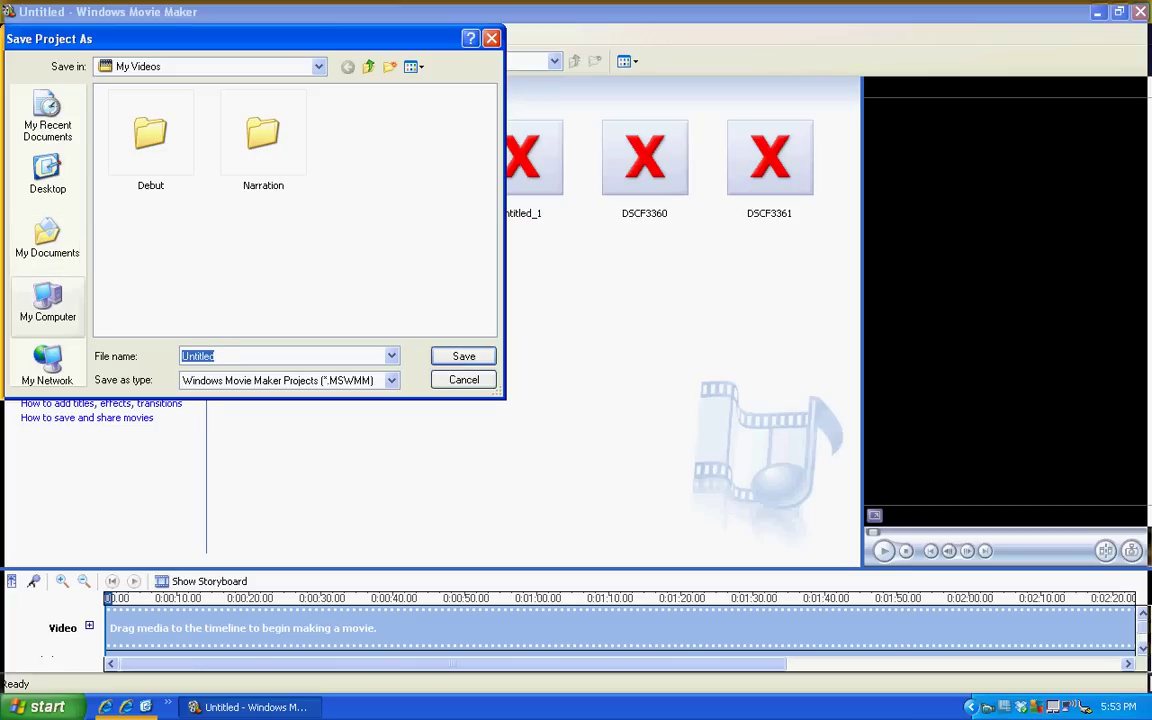
click(48, 300)
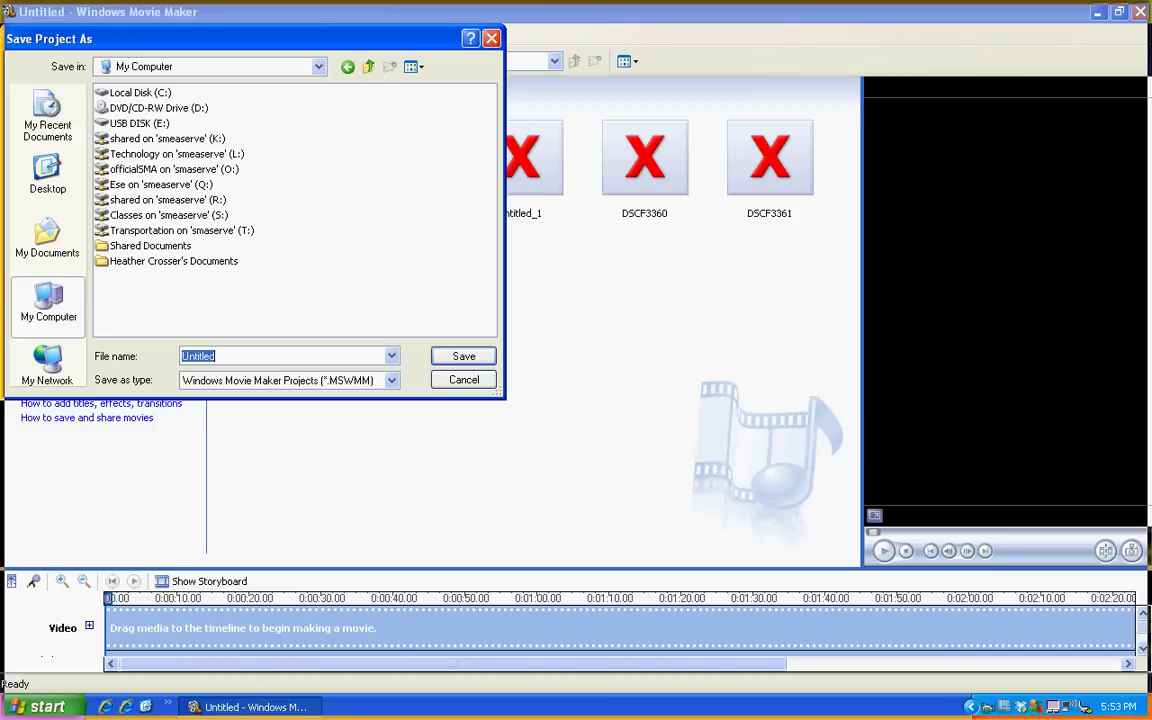
double_click(139, 123)
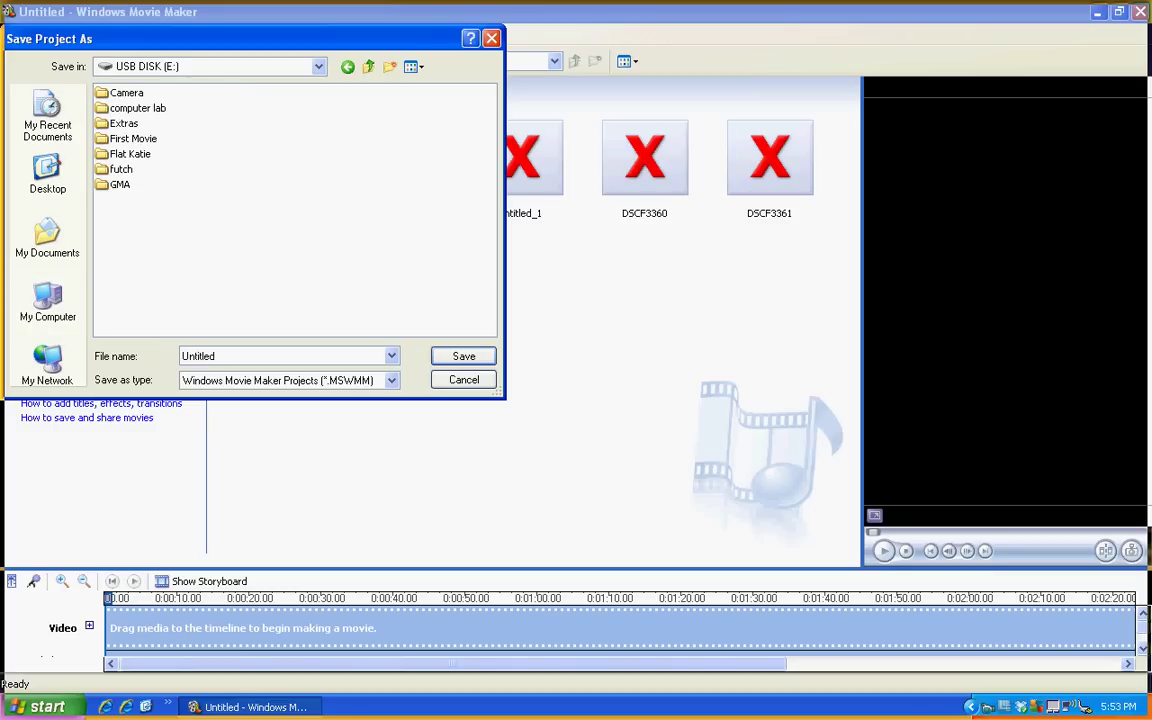
double_click(133, 138)
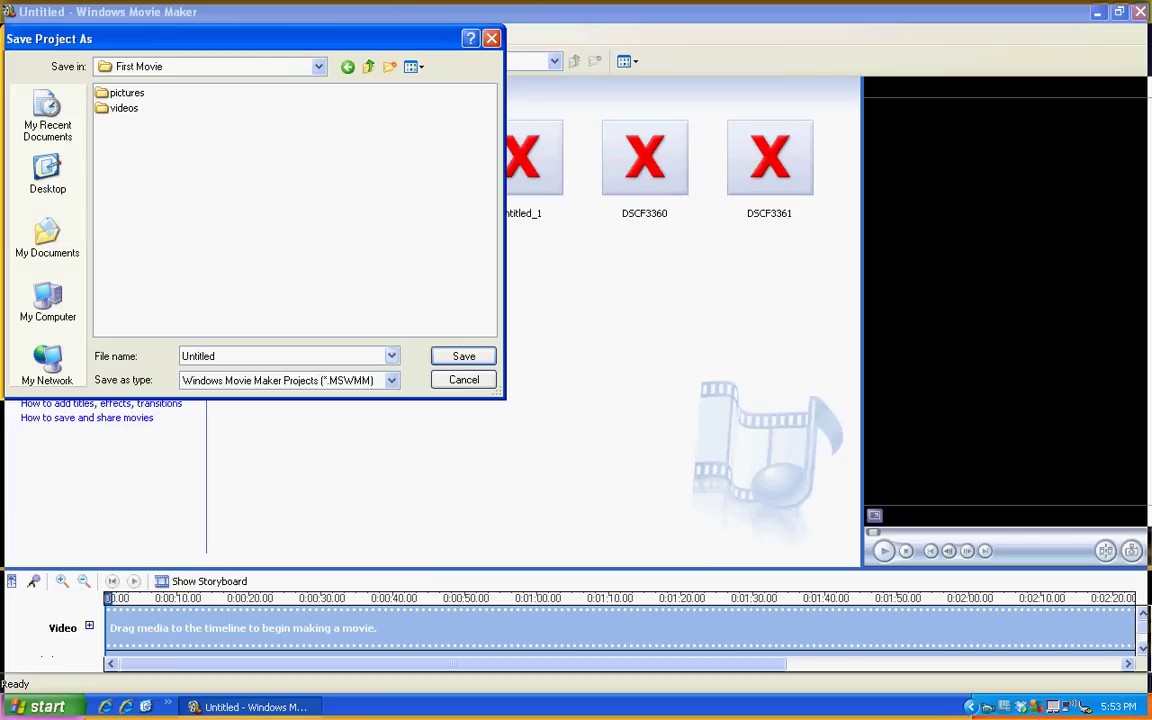
double_click(199, 356)
text(First Movies)
key(Return)
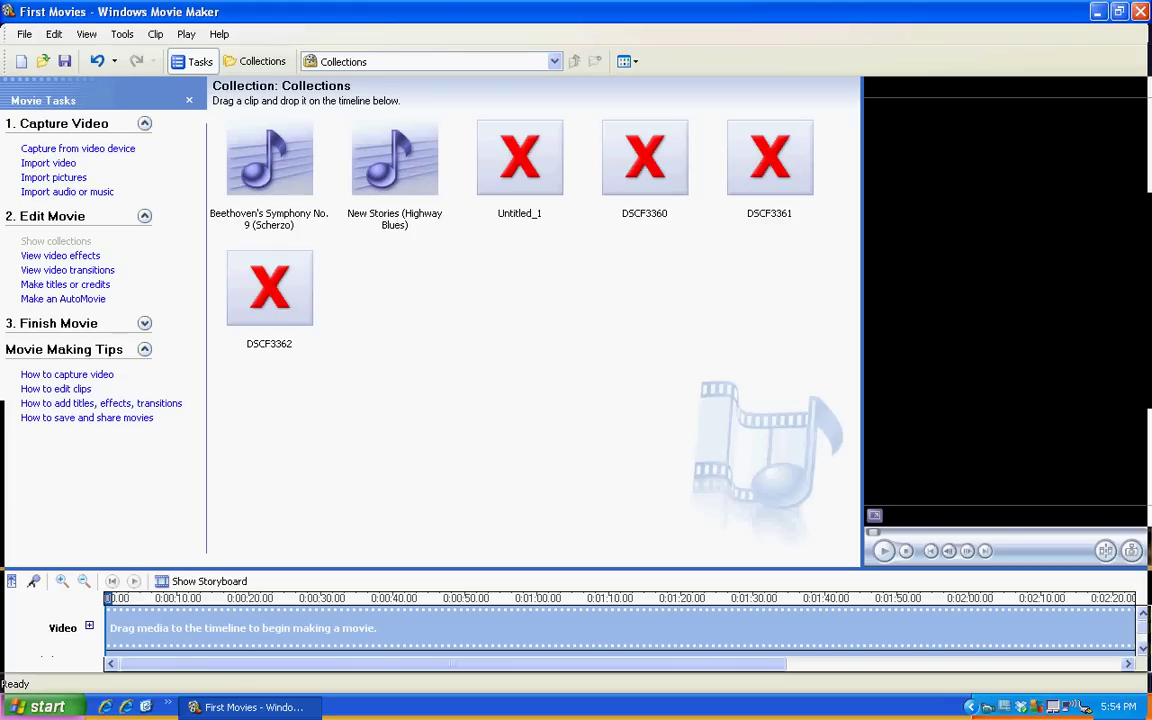
Start a picture import and browse to the pictures folder inside First Movie on USB DISK (E:).
click(54, 177)
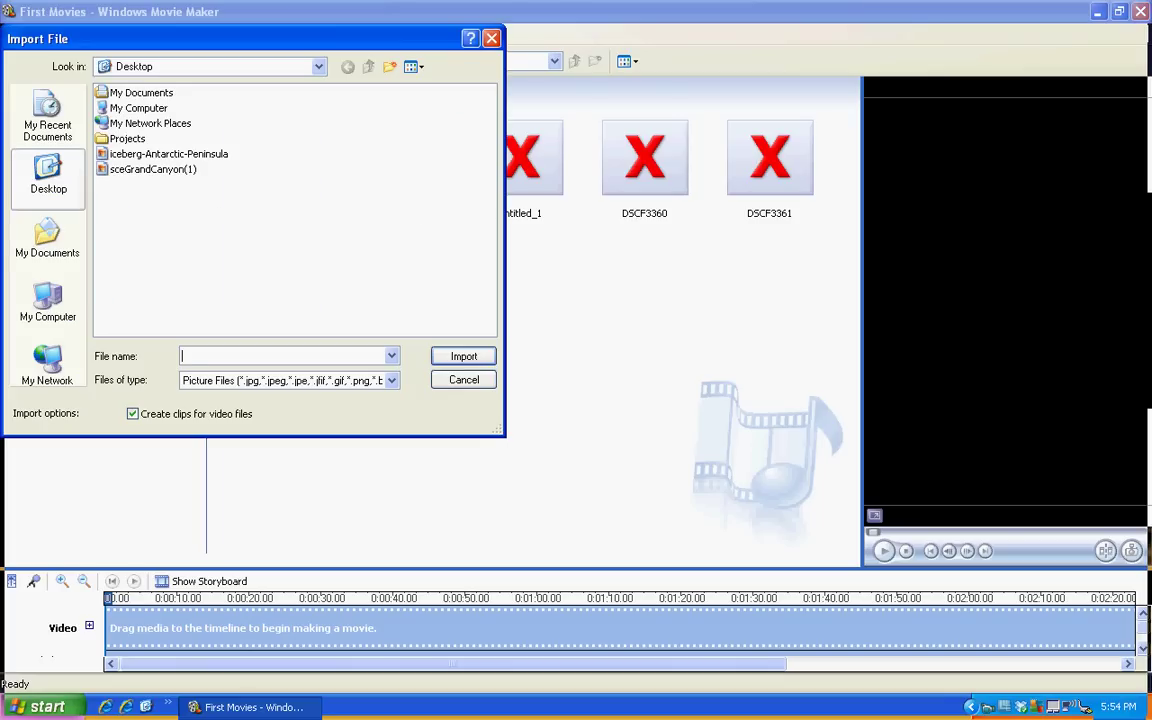
click(48, 300)
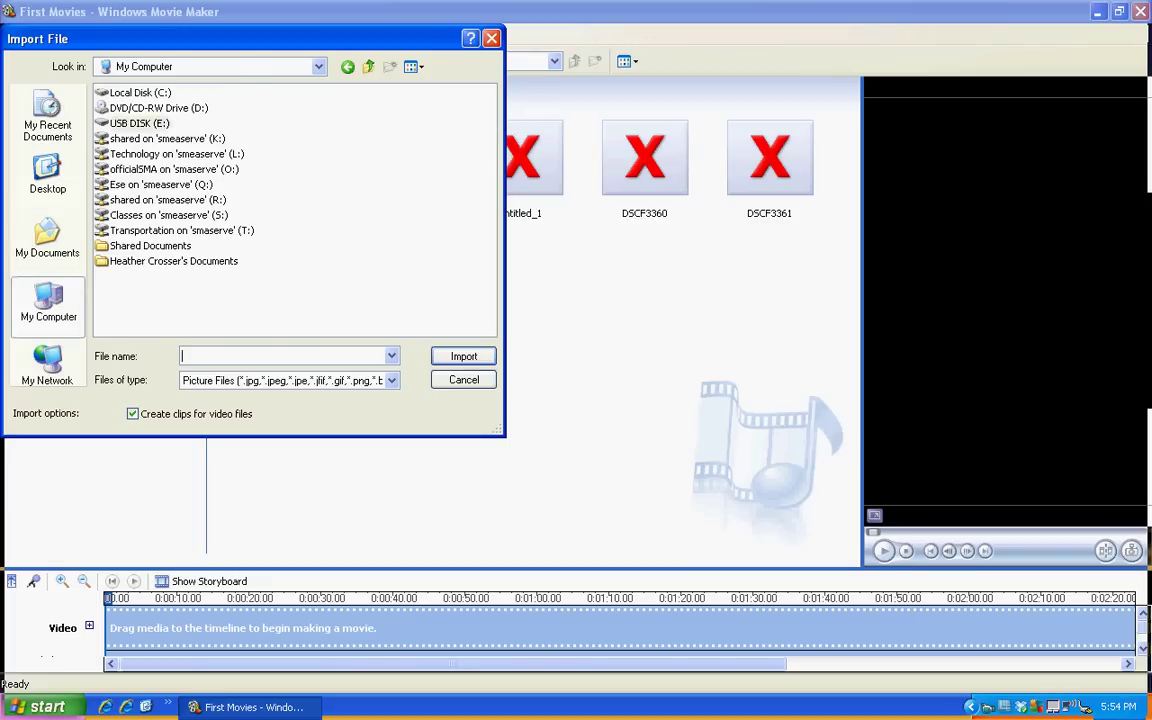
double_click(139, 123)
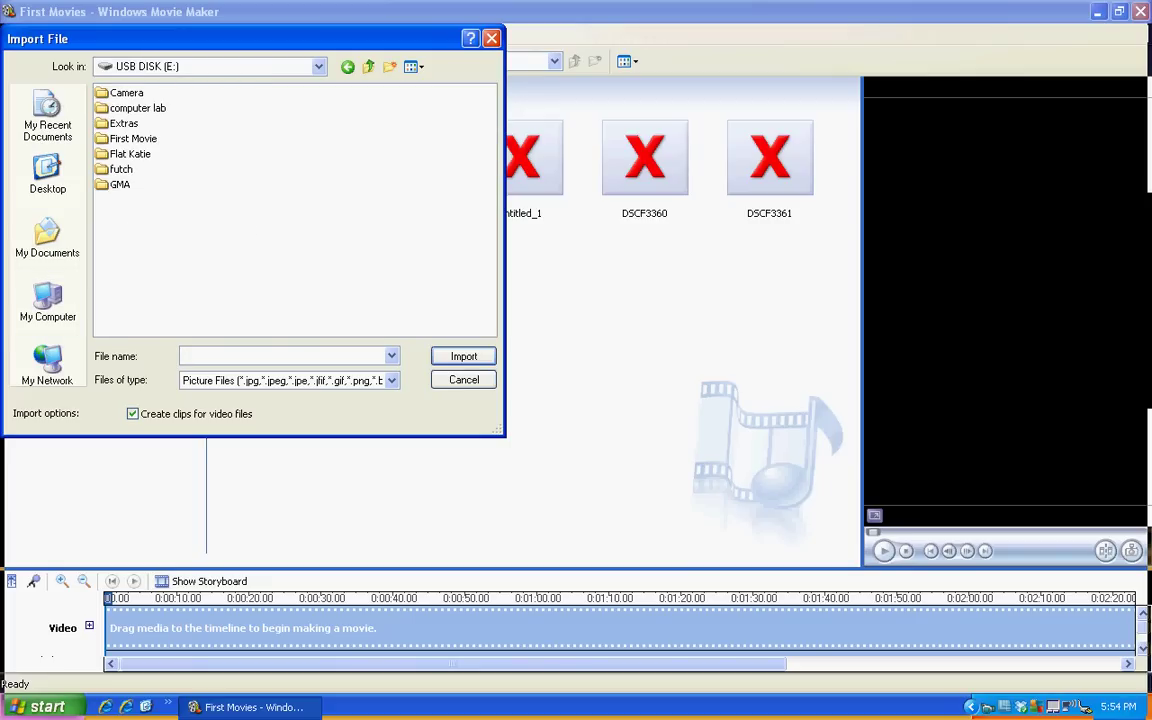
double_click(133, 138)
double_click(127, 93)
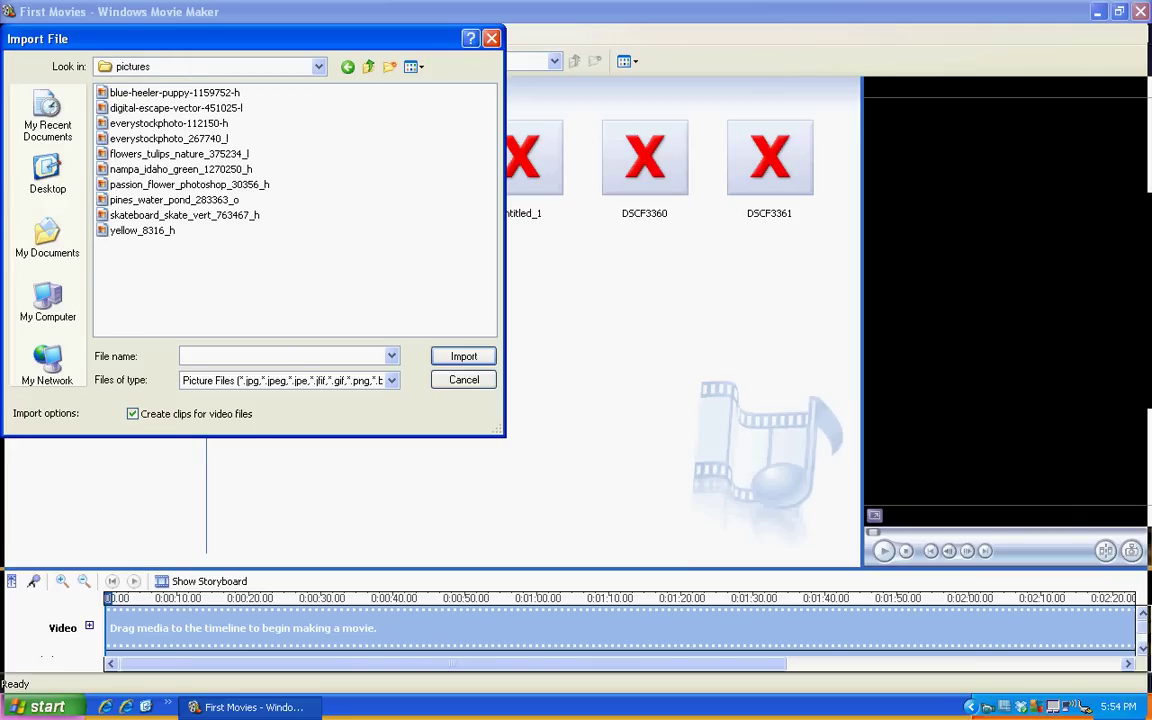
click(170, 93)
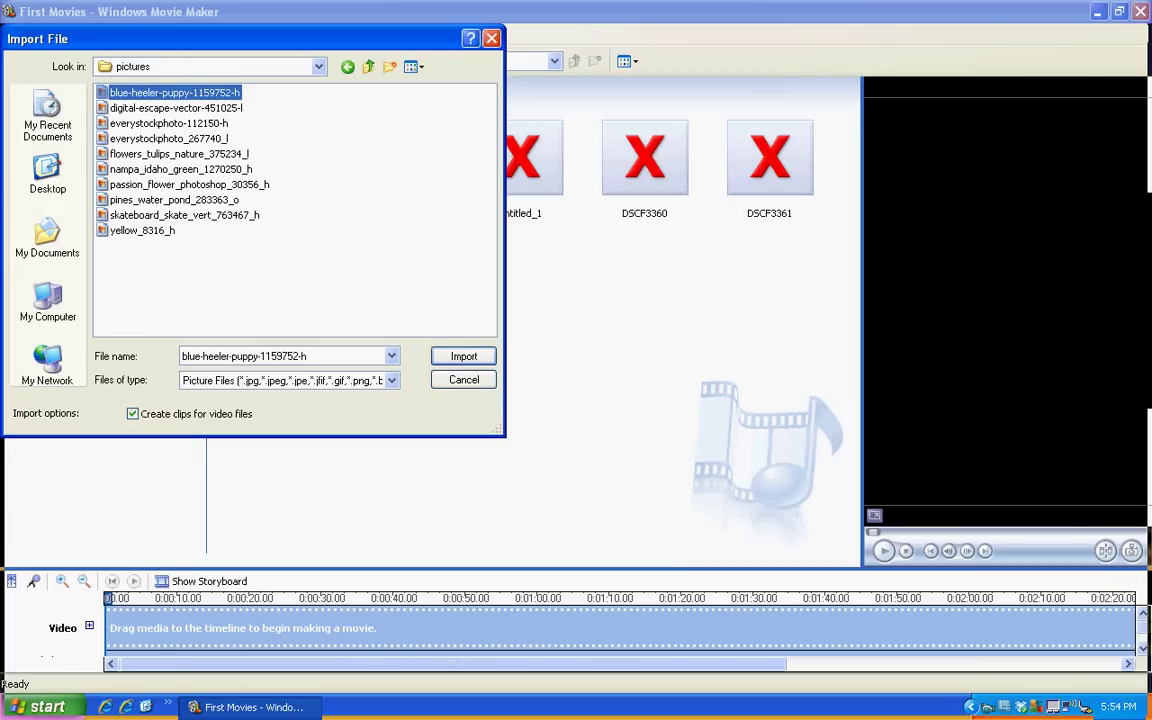
ctrl+click(176, 108)
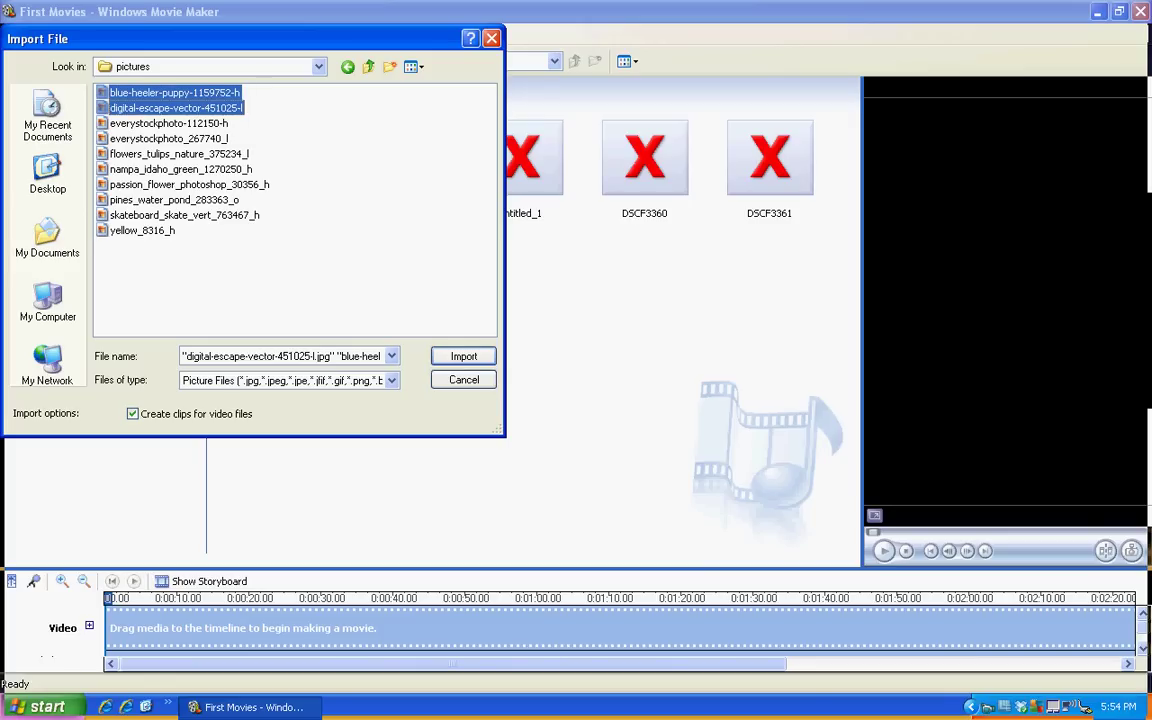
ctrl+click(169, 123)
ctrl+click(169, 123)
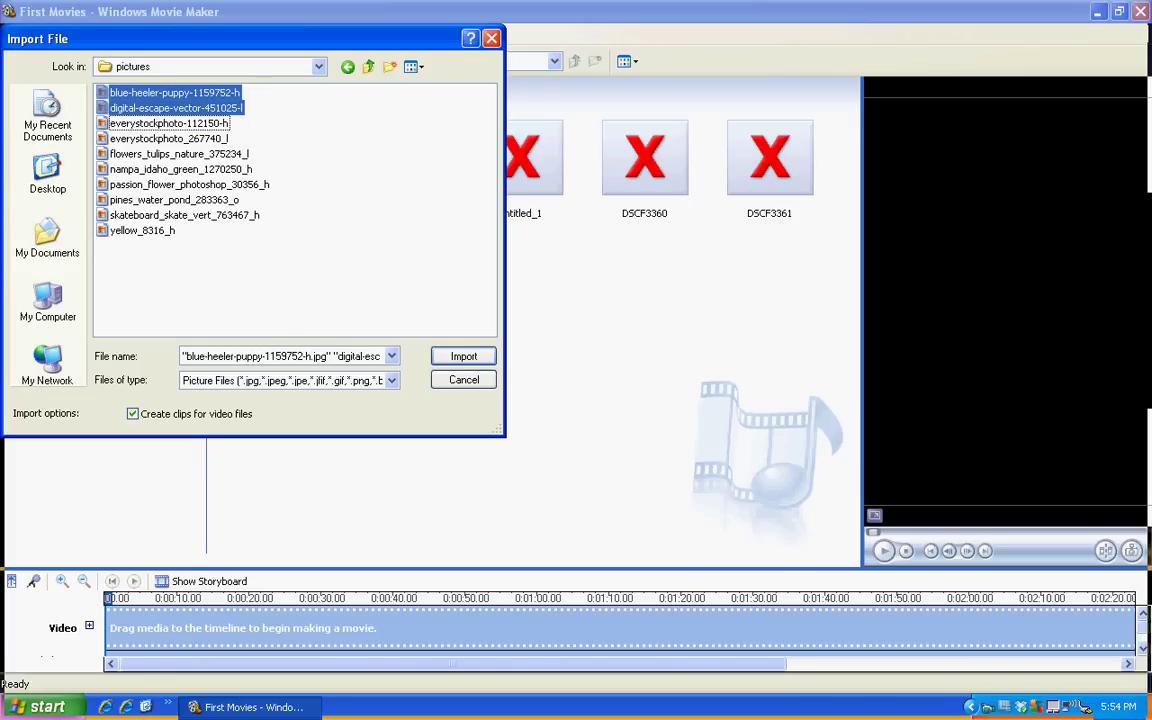
click(175, 93)
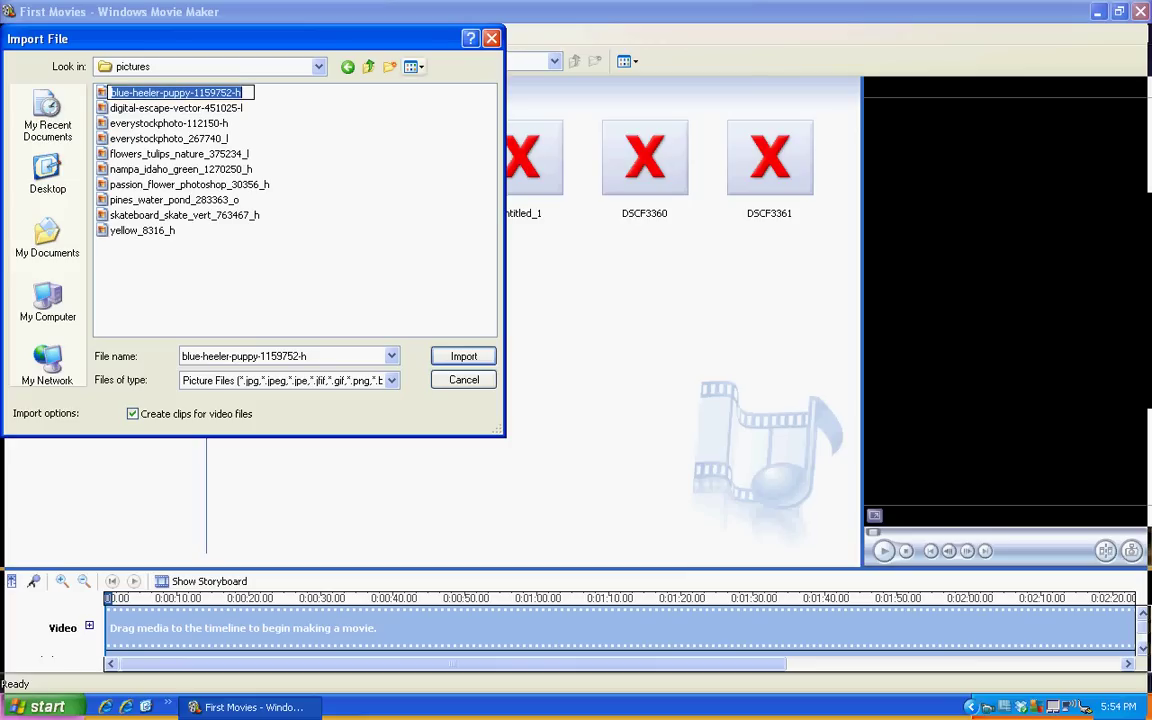
Show the files as thumbnails and import all ten pictures, from blue-heeler-puppy-1159752-h through yellow_8316_h.
click(412, 66)
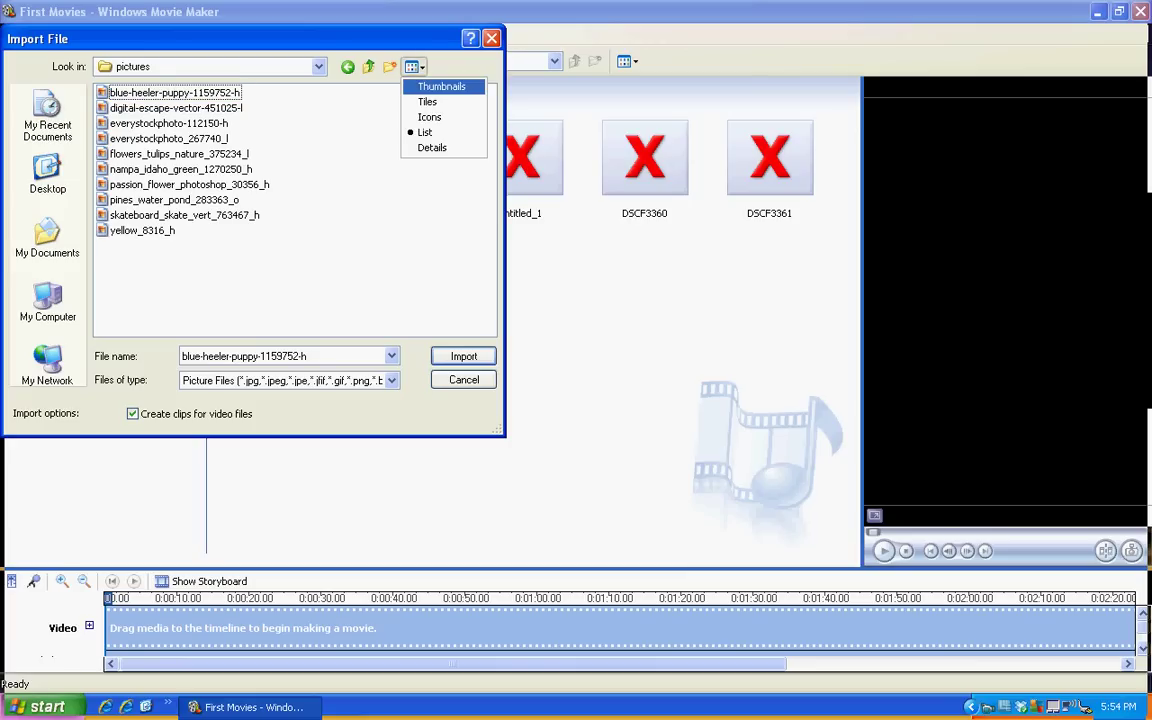
click(398, 77)
click(151, 134)
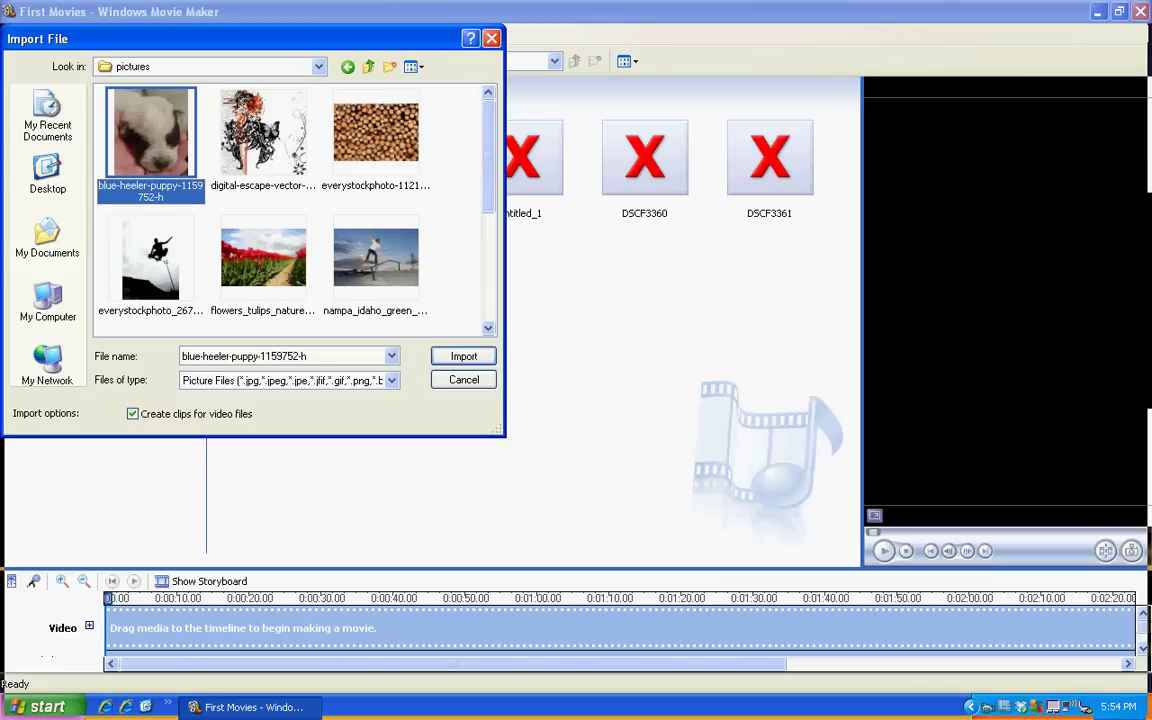
scroll(290, 210, down, 3)
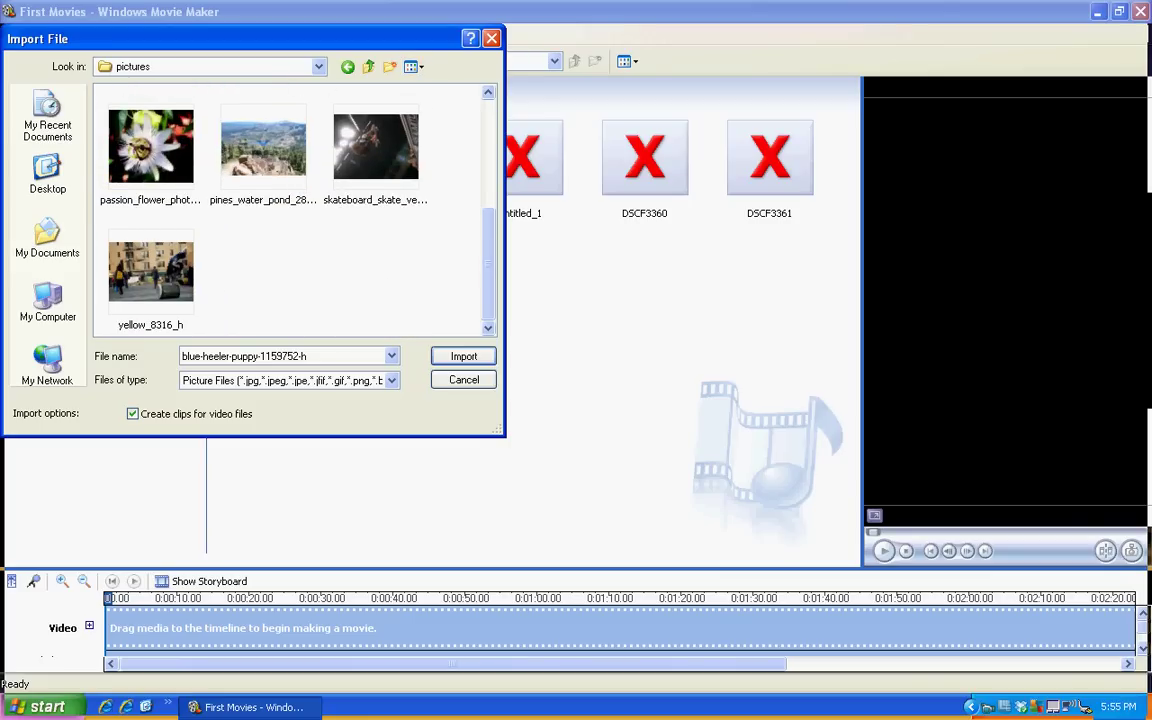
shift+click(151, 272)
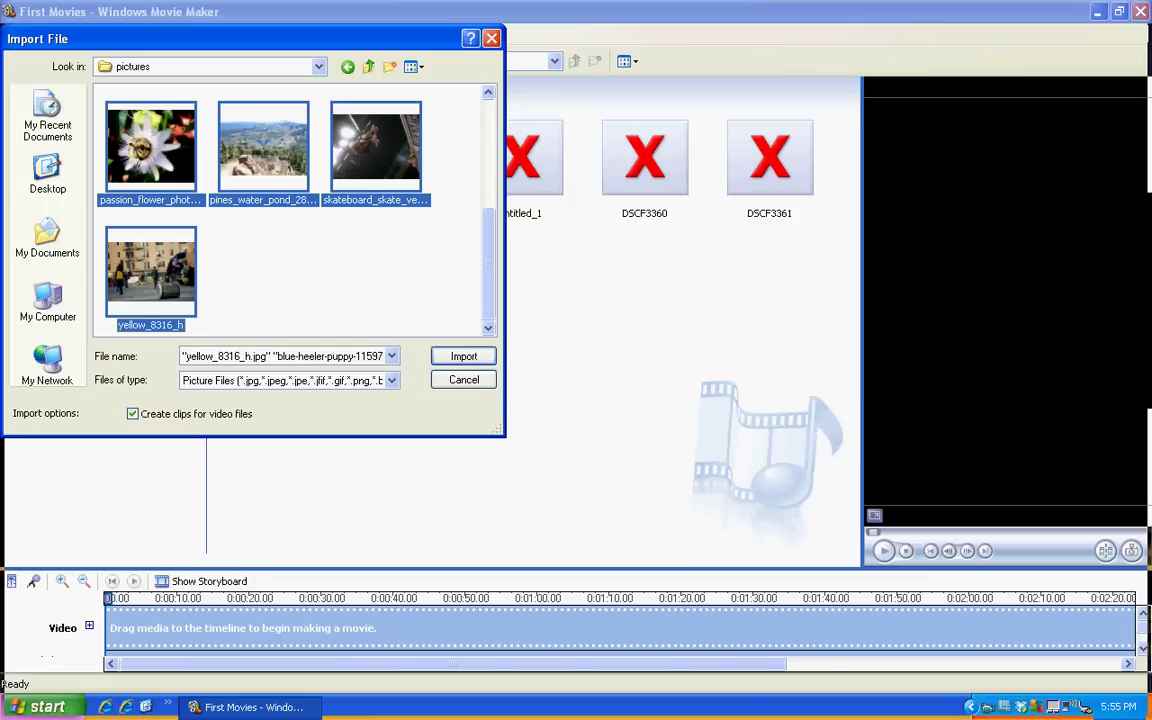
click(463, 356)
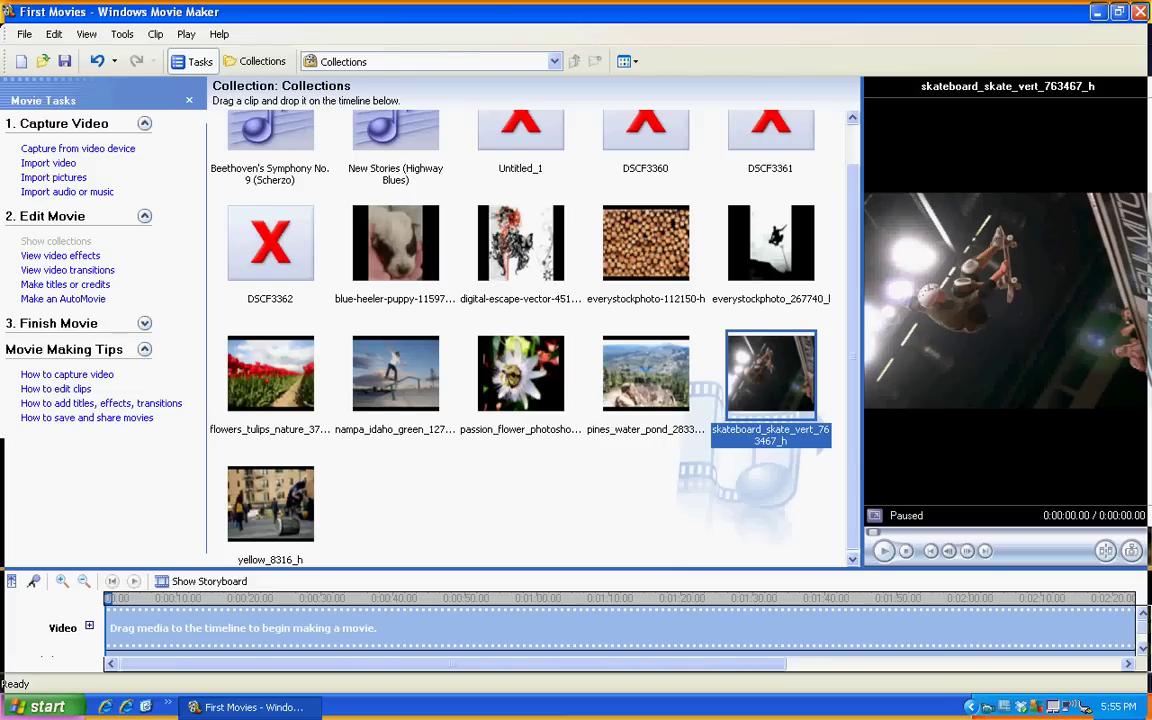
Place the nampa_idaho_green_1270250_h picture at the start of the video track and switch to the storyboard view.
click(396, 374)
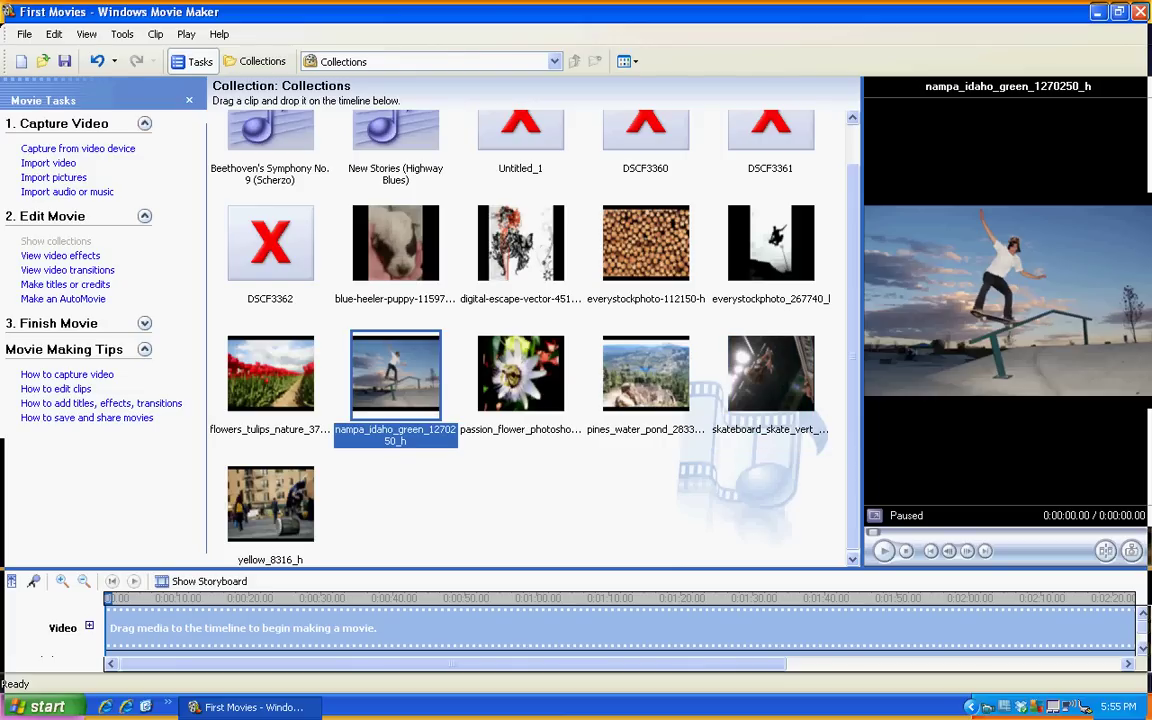
drag(396, 374, 160, 628)
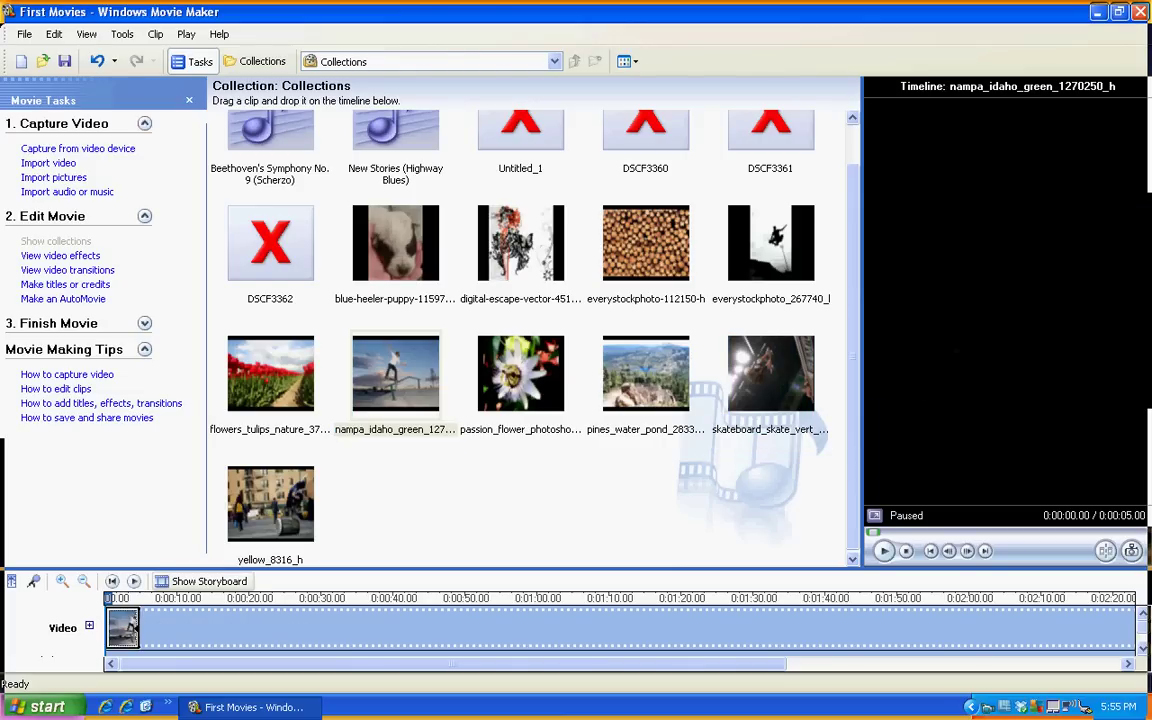
click(202, 581)
click(117, 616)
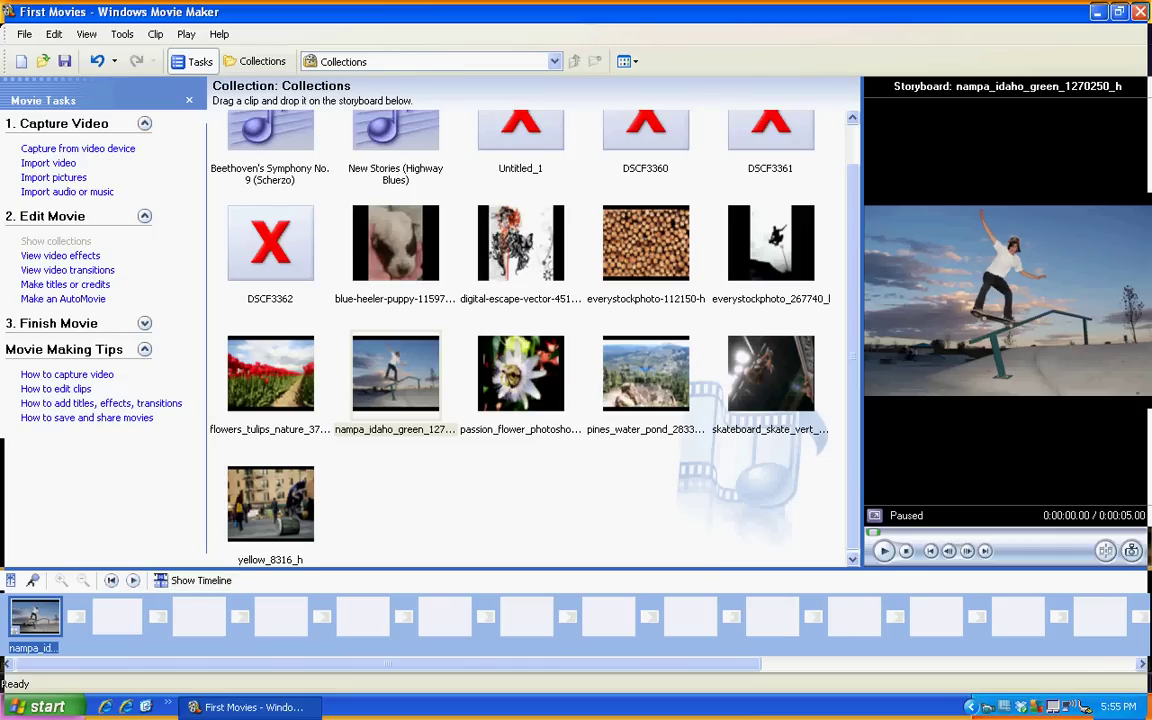
Add all ten imported pictures to the storyboard after the first clip and delete the duplicate nampa_idaho_green clip.
click(396, 244)
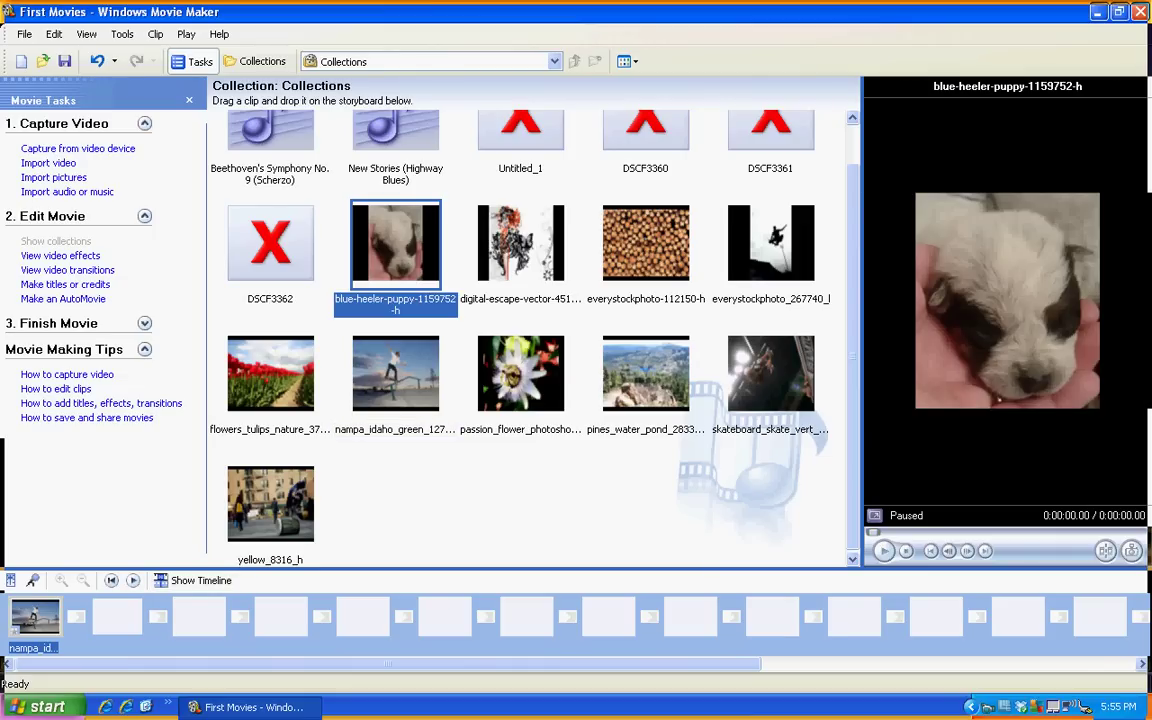
key(shift+End)
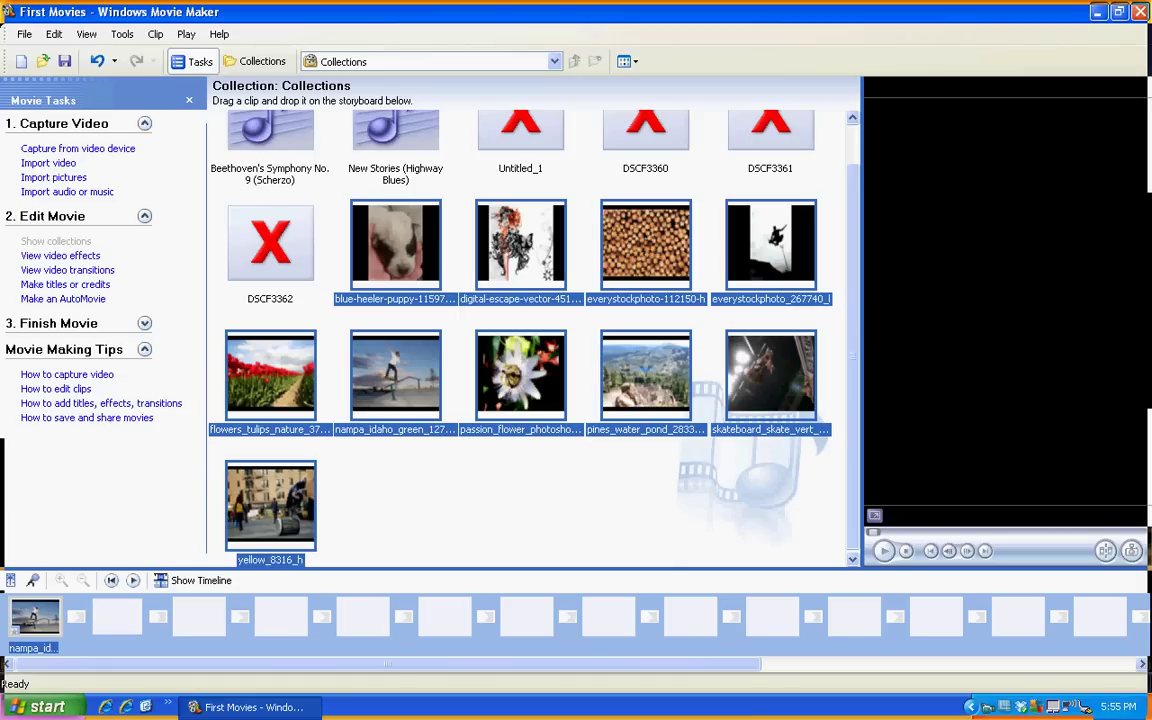
click(396, 380)
key(ctrl+d)
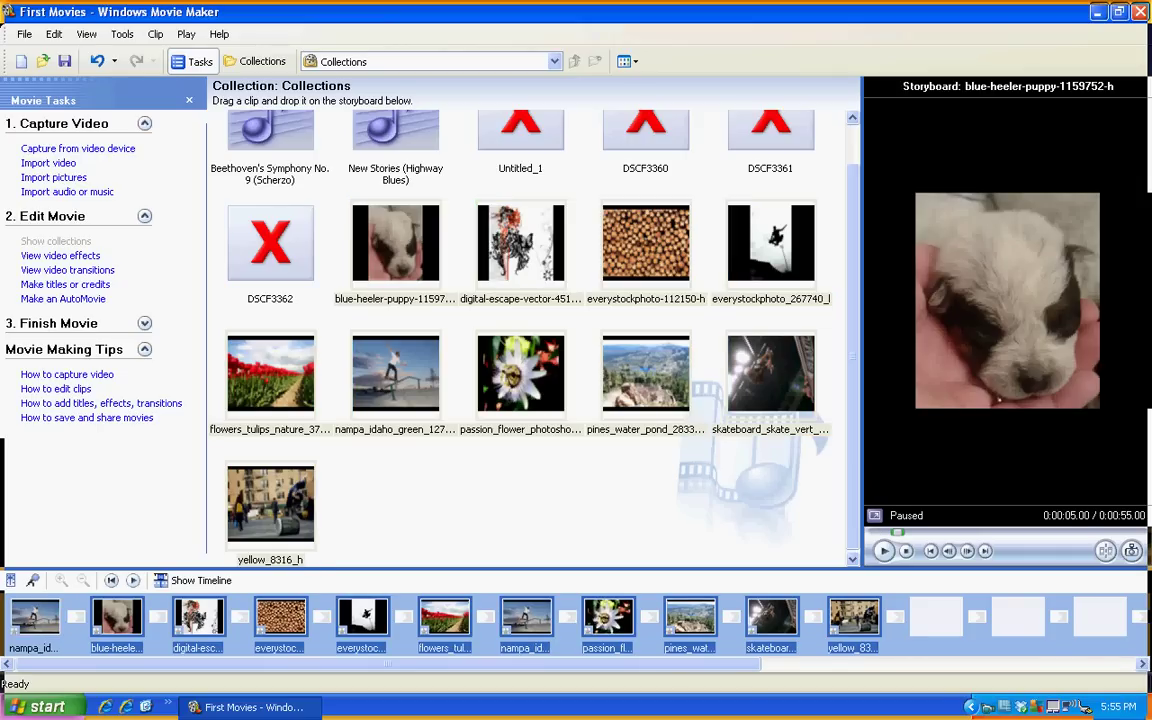
click(526, 617)
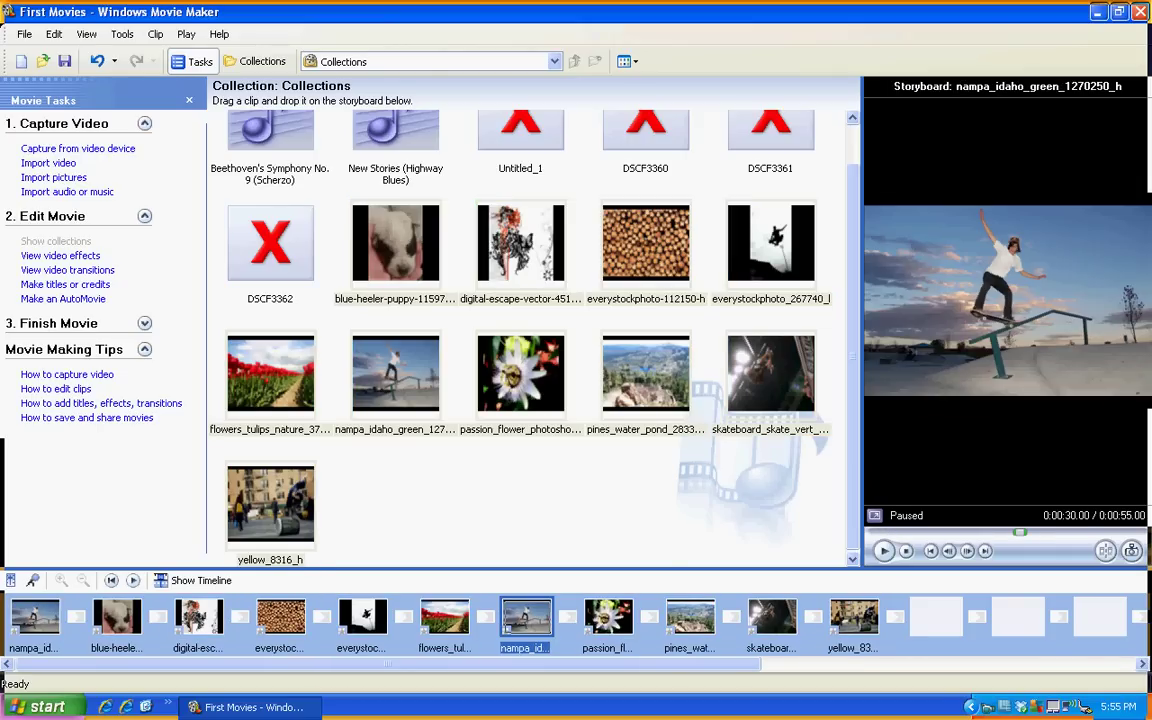
key(Delete)
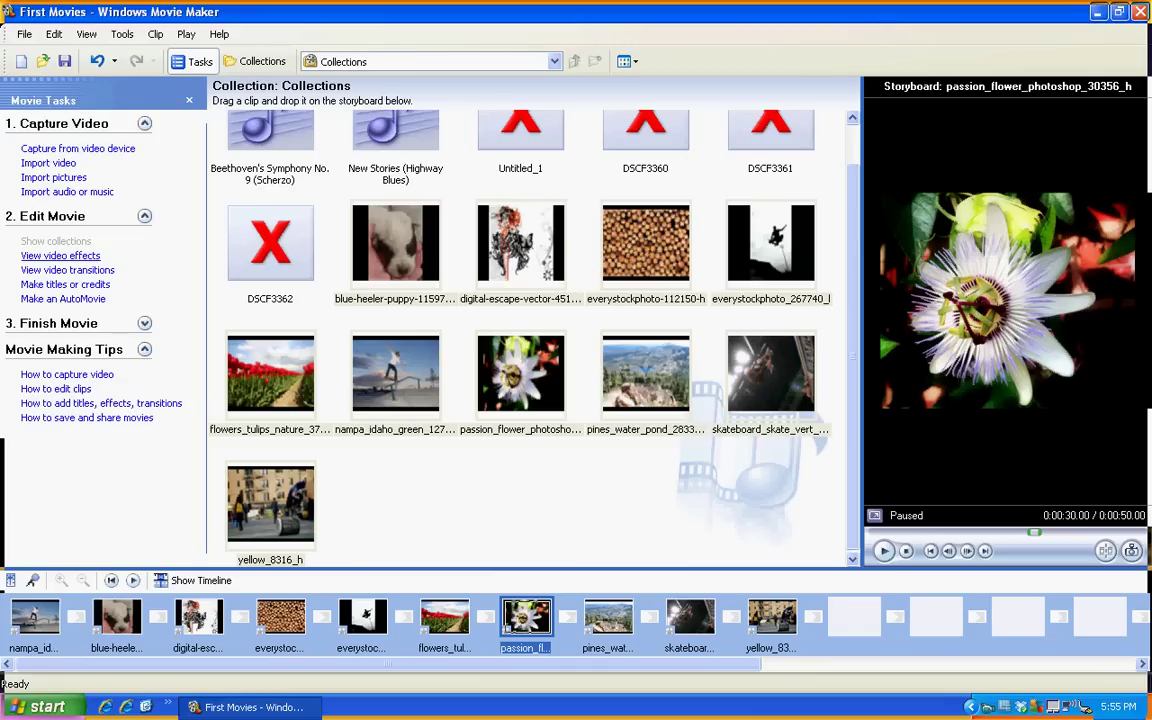
Browse the video effects and preview Sepia Tone, Slow Down, Half and Film Age, Oldest.
click(60, 255)
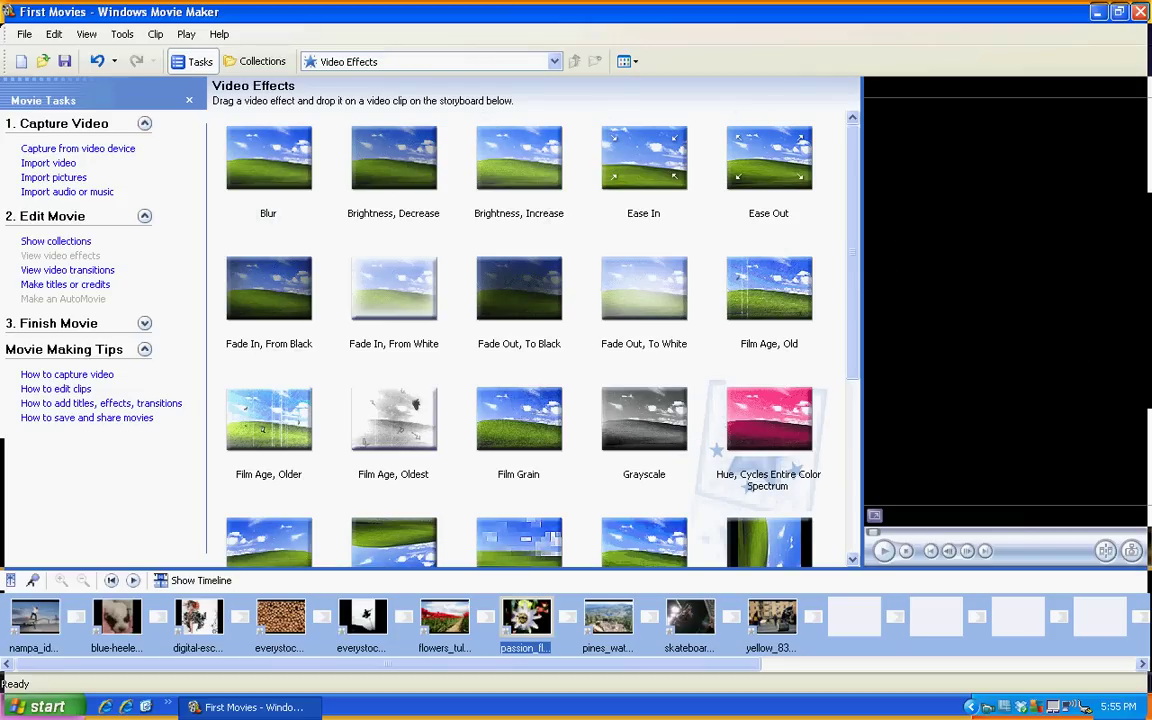
scroll(765, 440, down, 3)
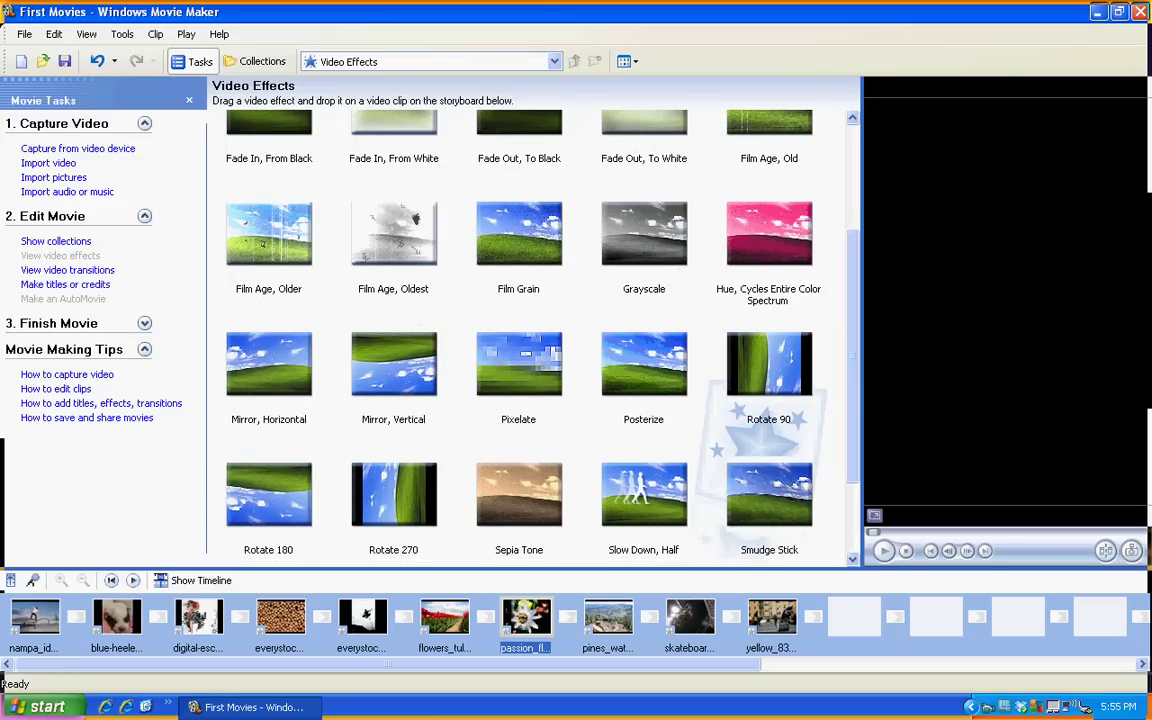
scroll(530, 350, down, 1)
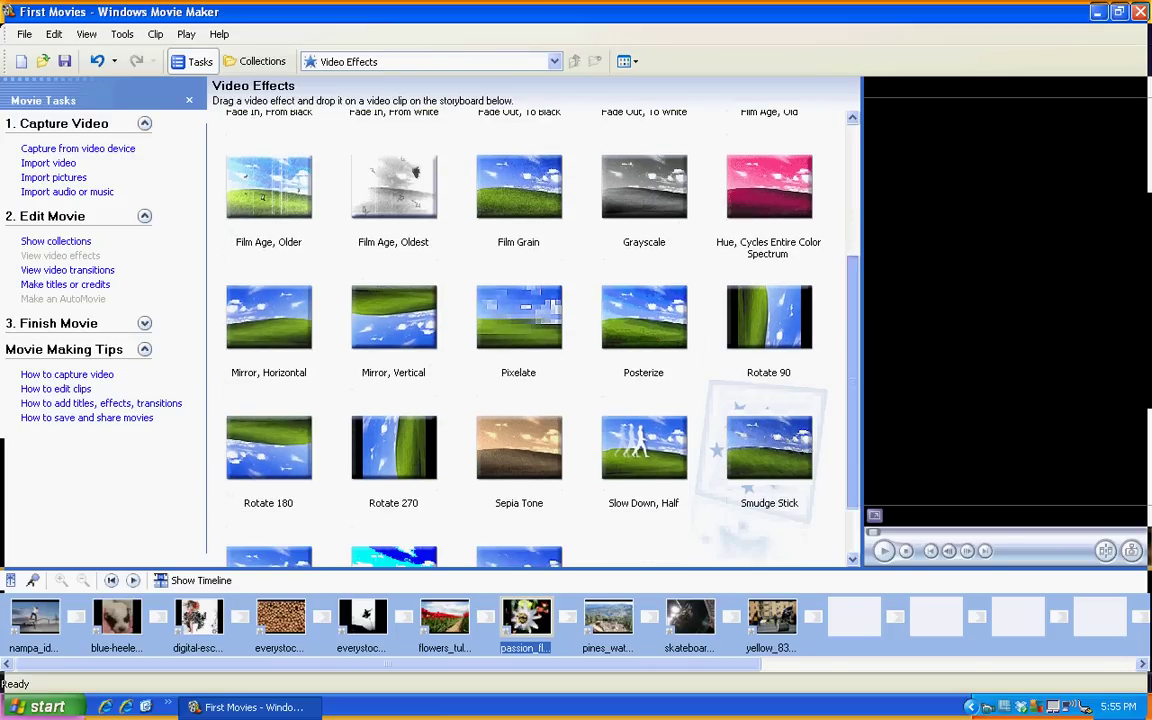
click(519, 448)
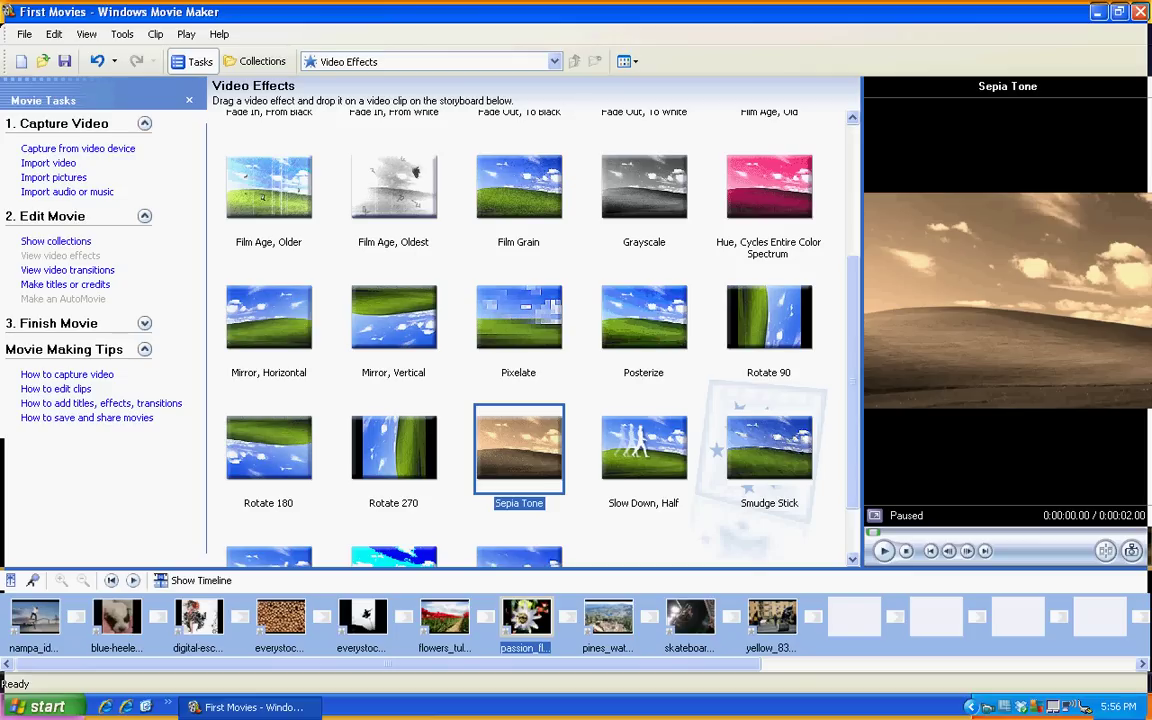
click(884, 551)
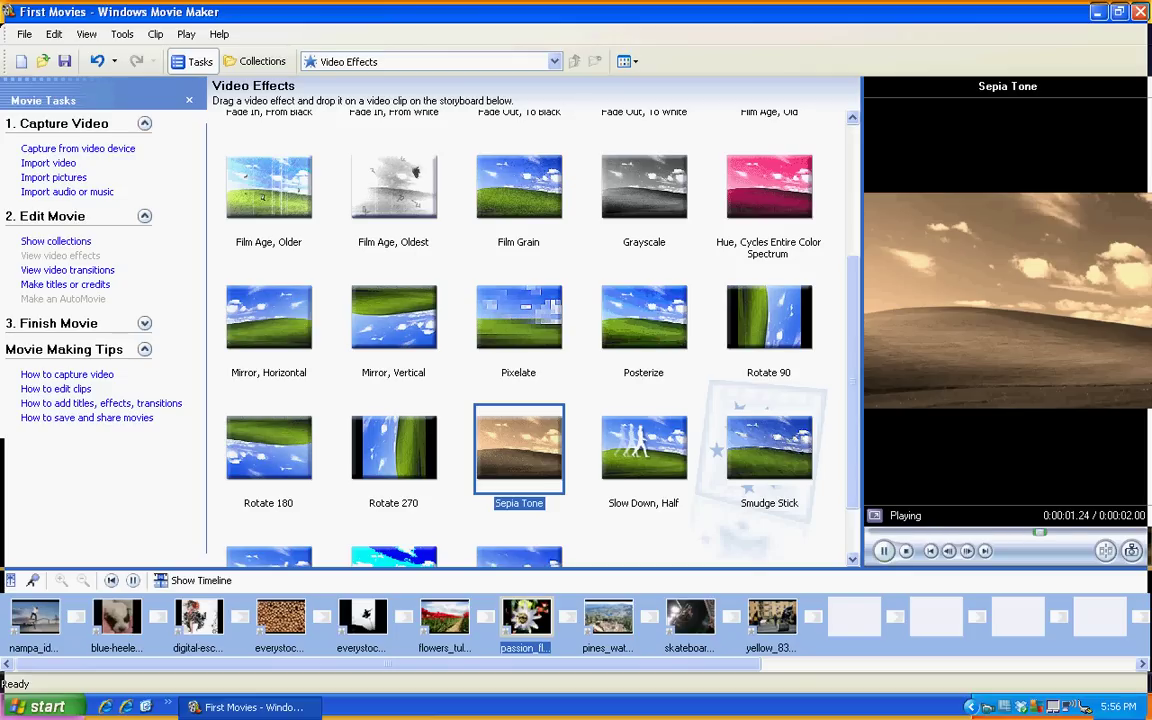
click(644, 448)
key(space)
key(space)
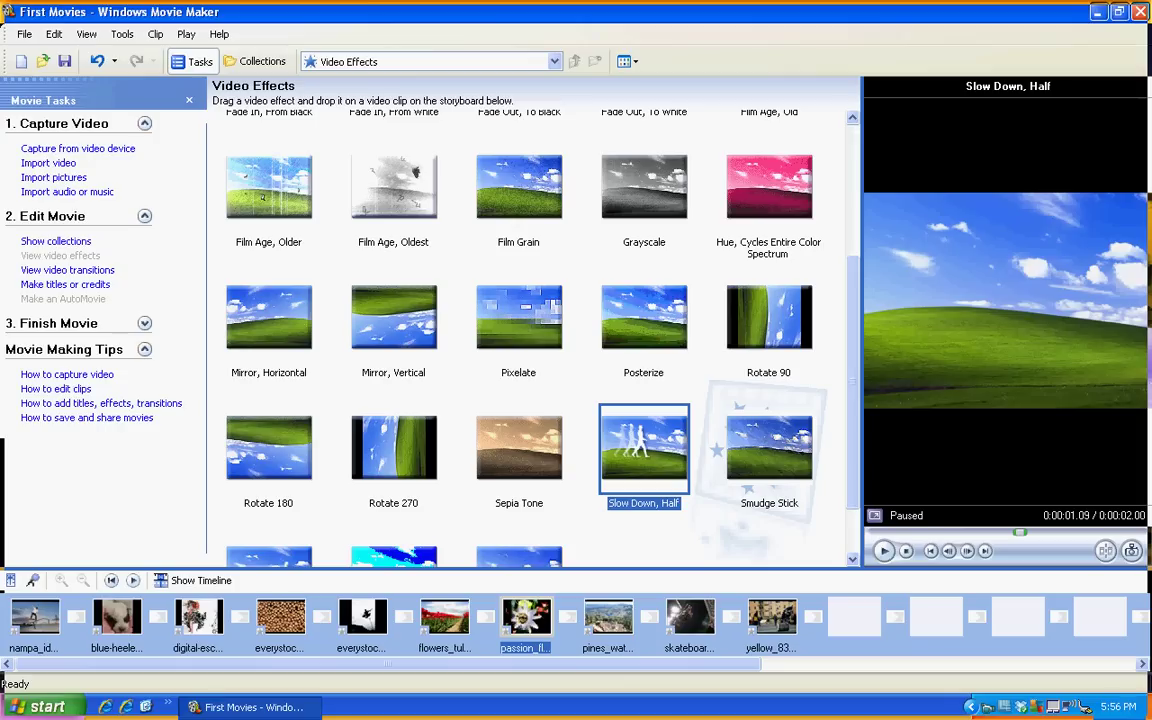
click(394, 188)
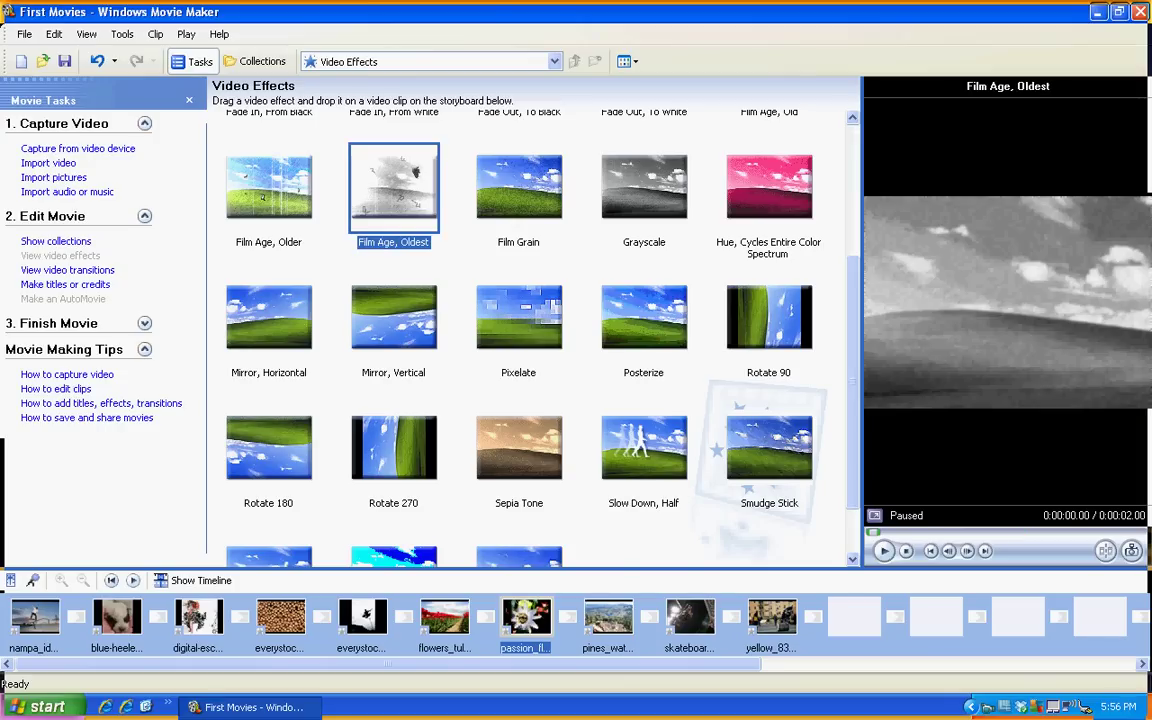
key(space)
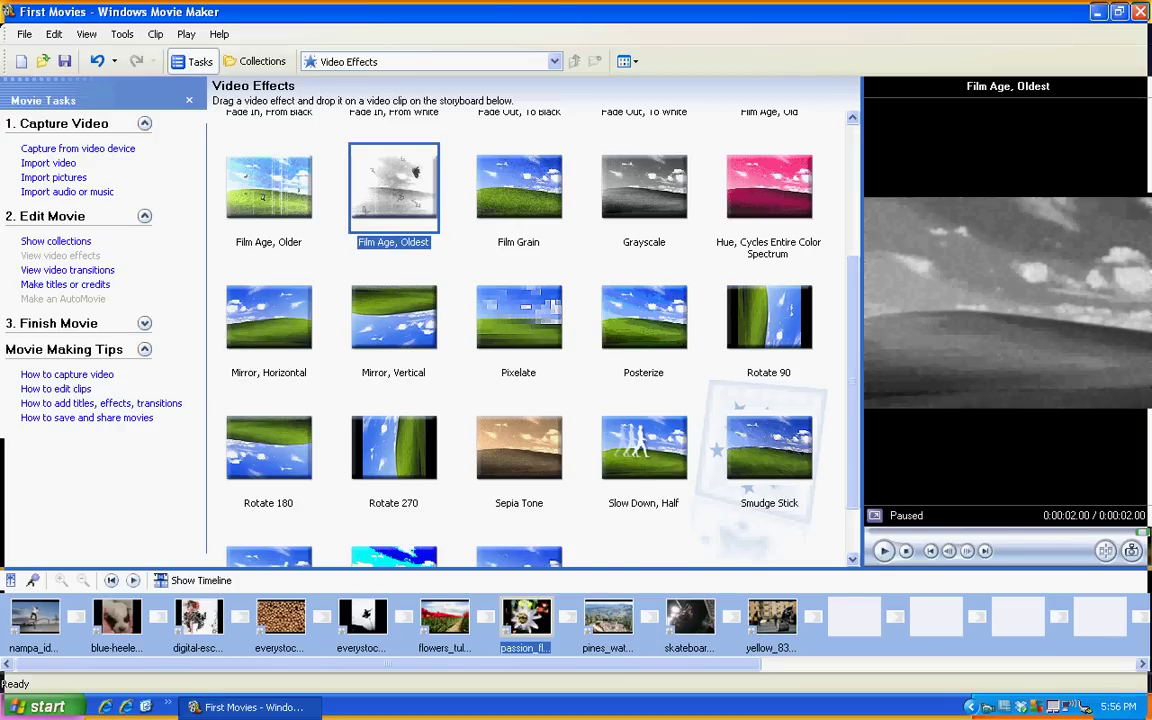
key(space)
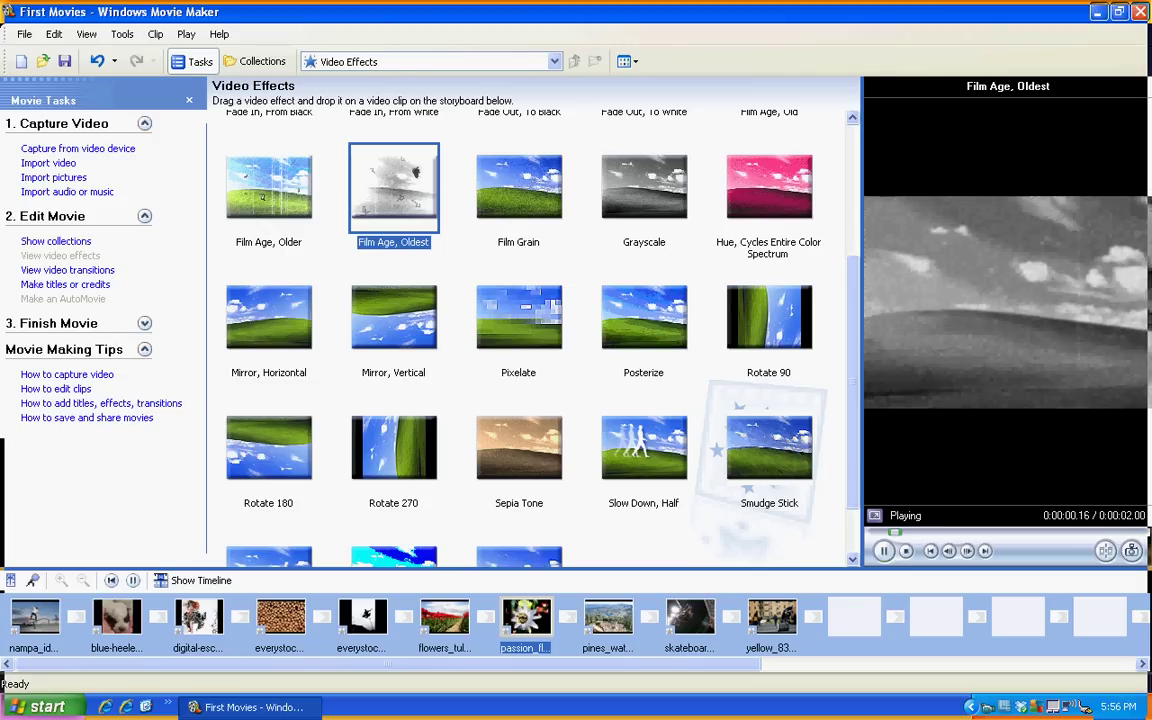
Apply the Threshold effect to the everystockphoto-112150-h clip and the Smudge Stick effect to the skateboard_skate_vert clip.
scroll(530, 330, down, 1)
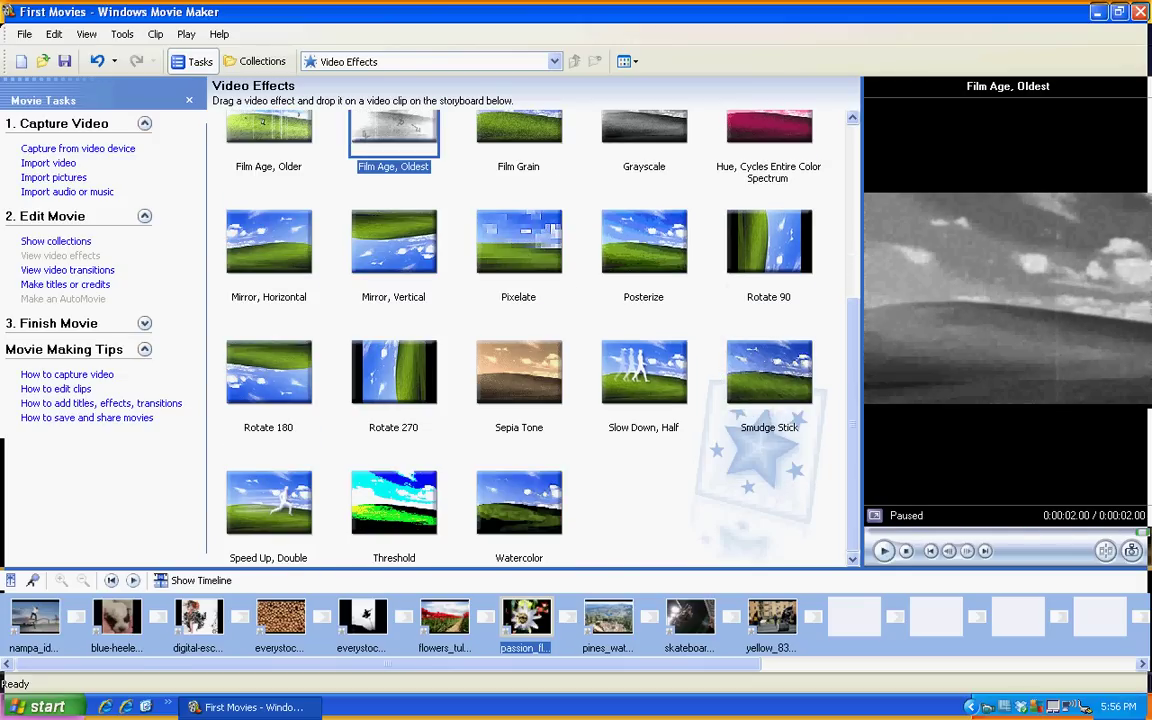
drag(394, 503, 278, 618)
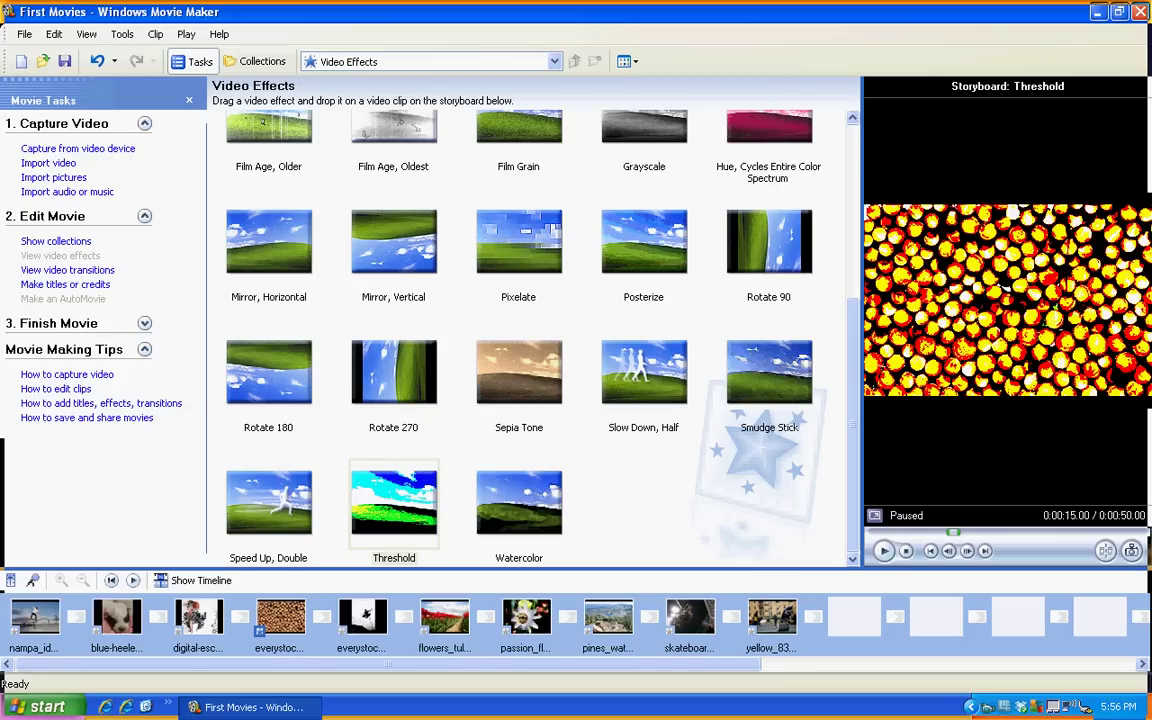
scroll(530, 335, up, 2)
scroll(530, 335, down, 2)
mouse_move(769, 373)
mouse_down()
mouse_move(608, 617)
mouse_move(690, 617)
mouse_up()
click(668, 631)
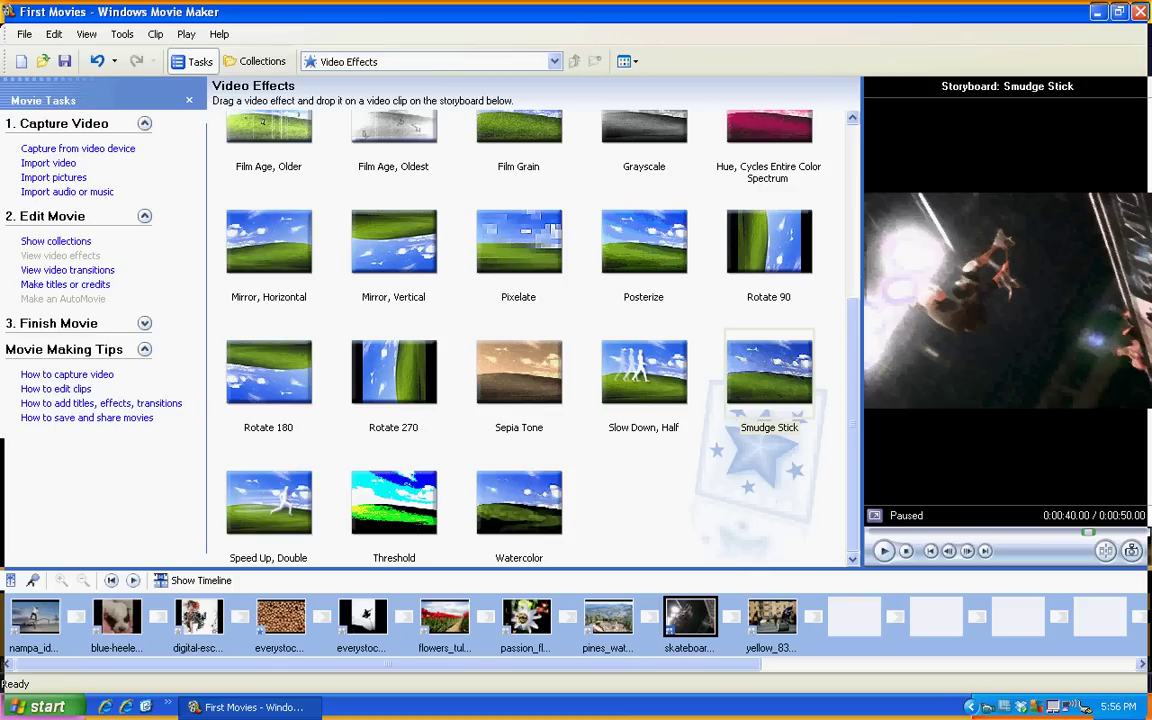
Apply the Film Age, Oldest effect to the blue-heeler-puppy clip on the storyboard.
click(117, 617)
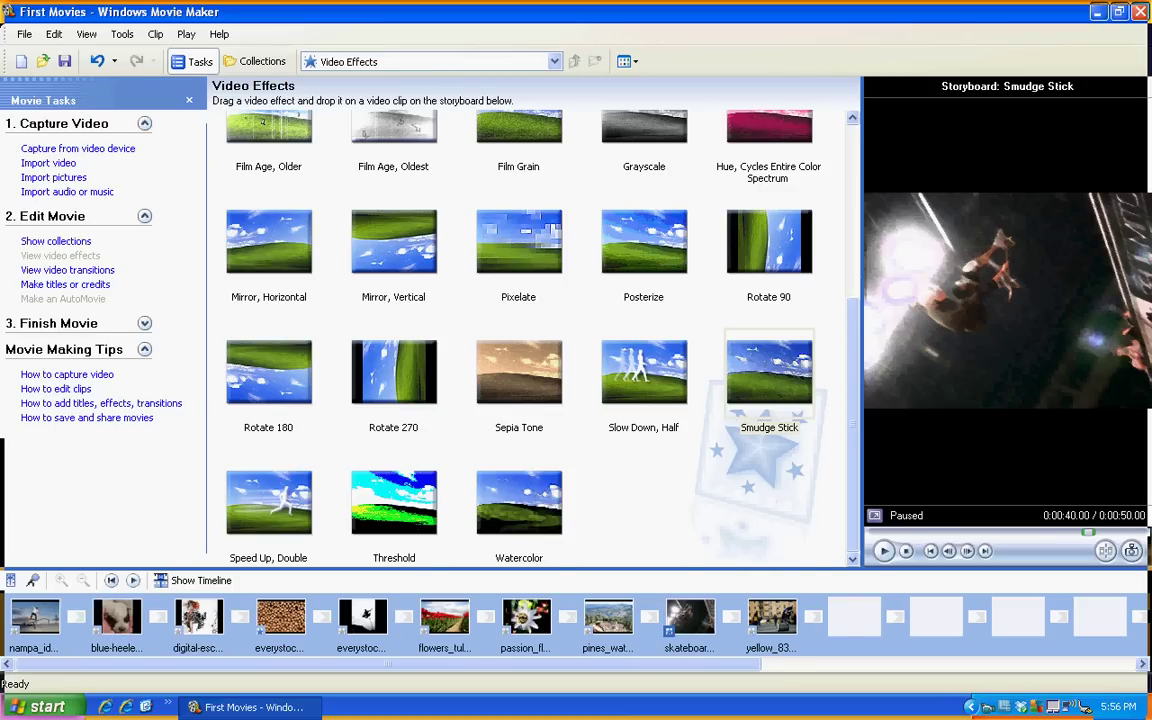
scroll(530, 330, up, 3)
click(394, 306)
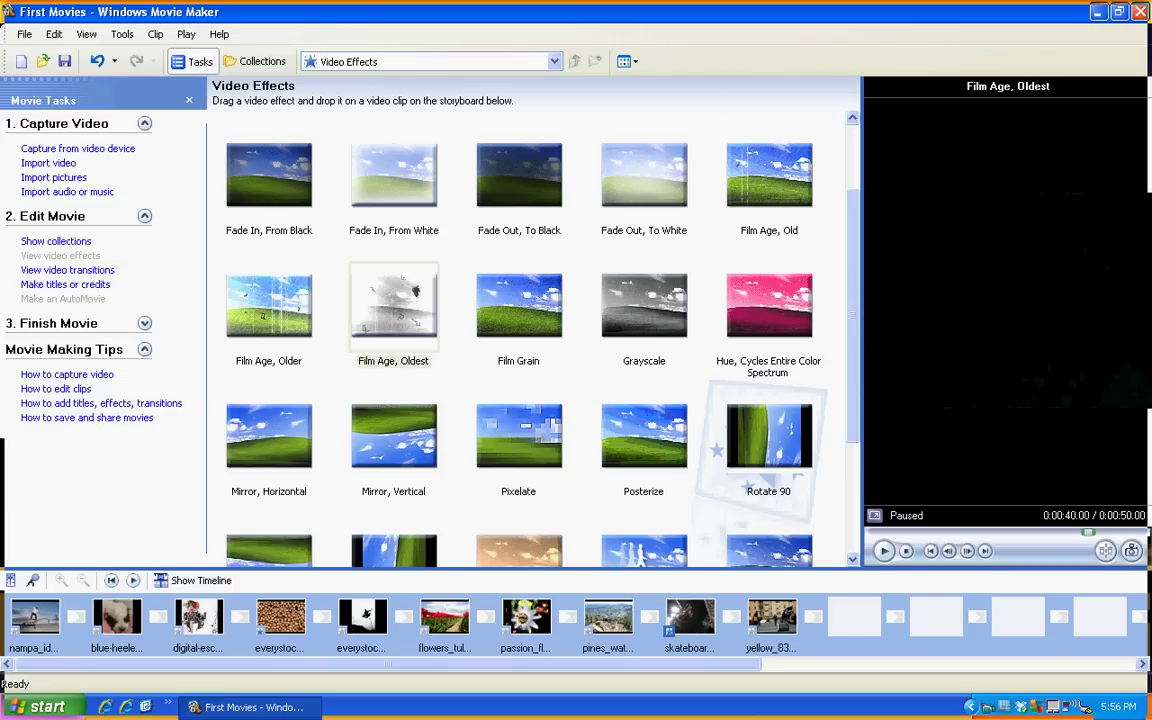
drag(394, 306, 110, 628)
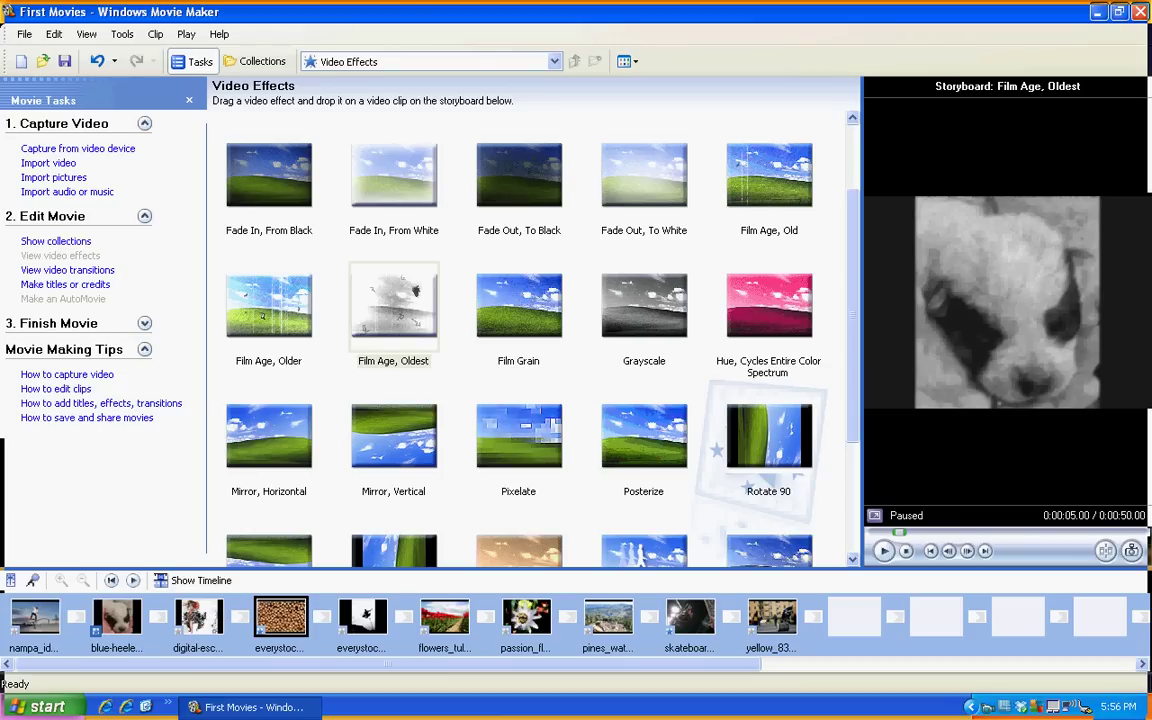
Add the Sweep, In video transition between the nampa_idaho_green and blue-heeler-puppy clips on the storyboard.
click(77, 617)
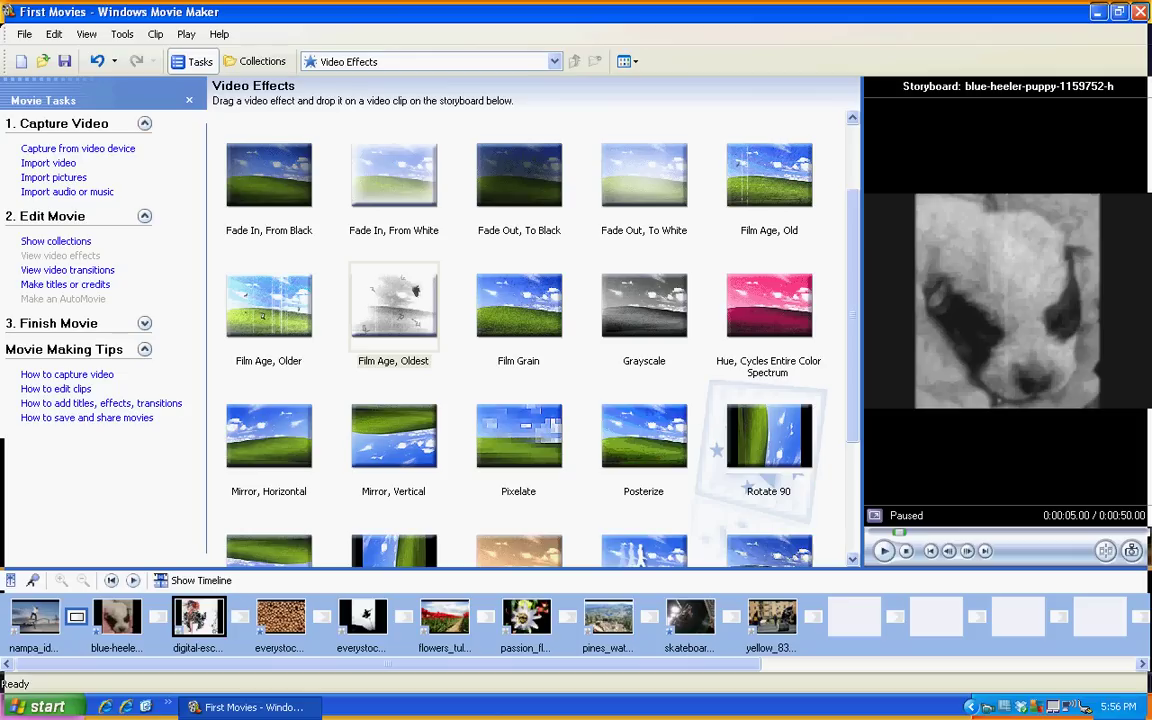
click(68, 270)
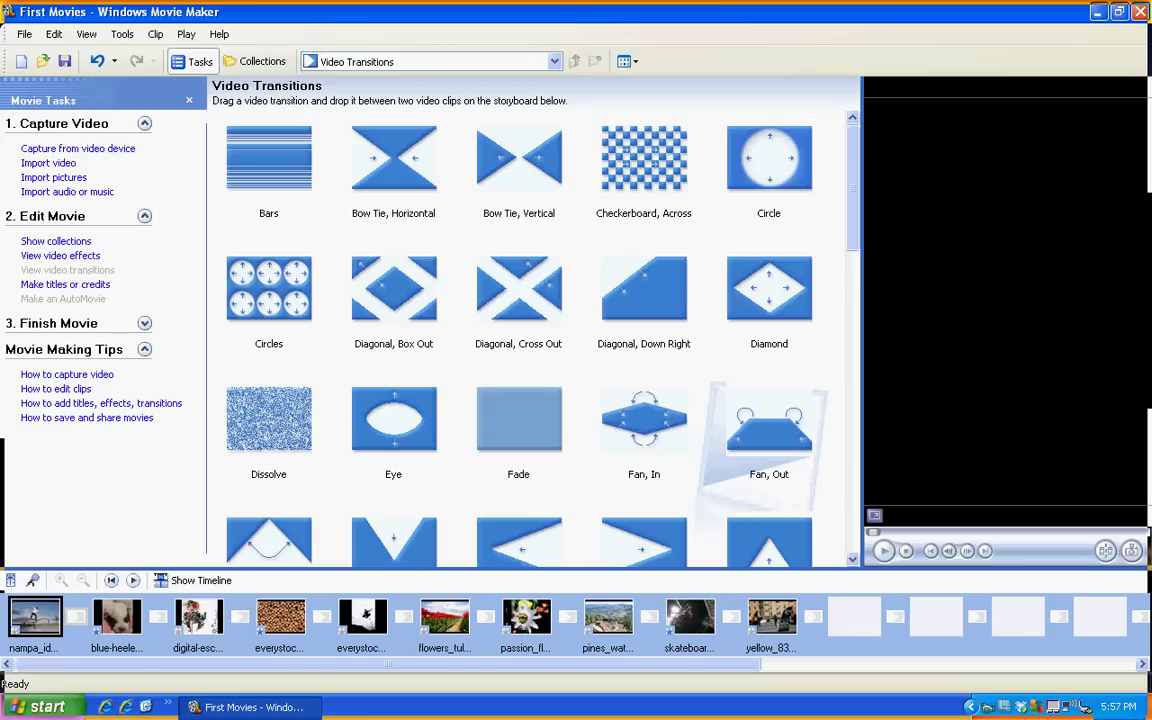
click(35, 617)
click(117, 617)
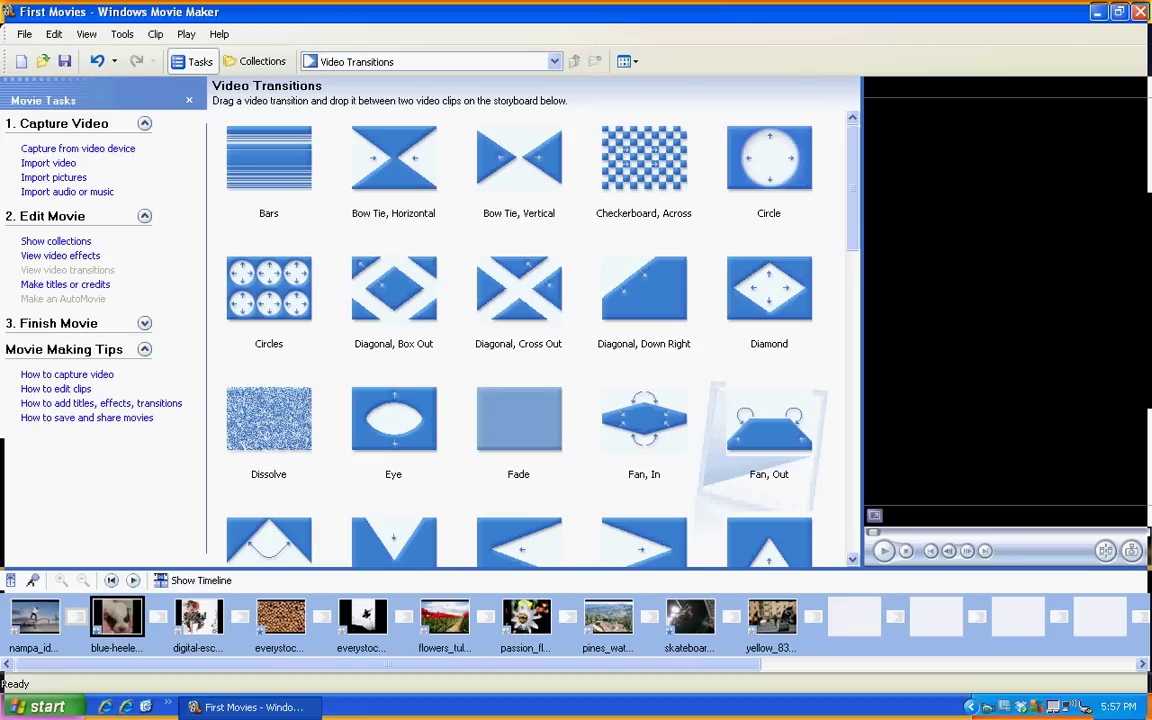
click(76, 617)
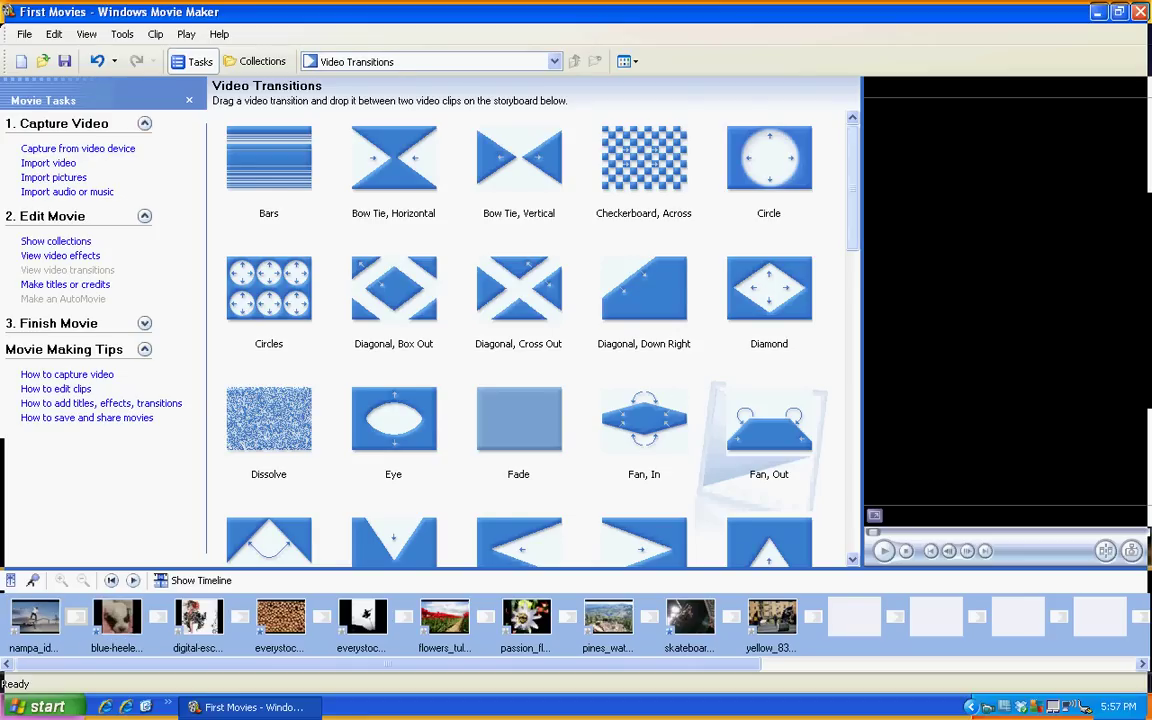
scroll(530, 330, down, 10)
scroll(530, 330, down, 5)
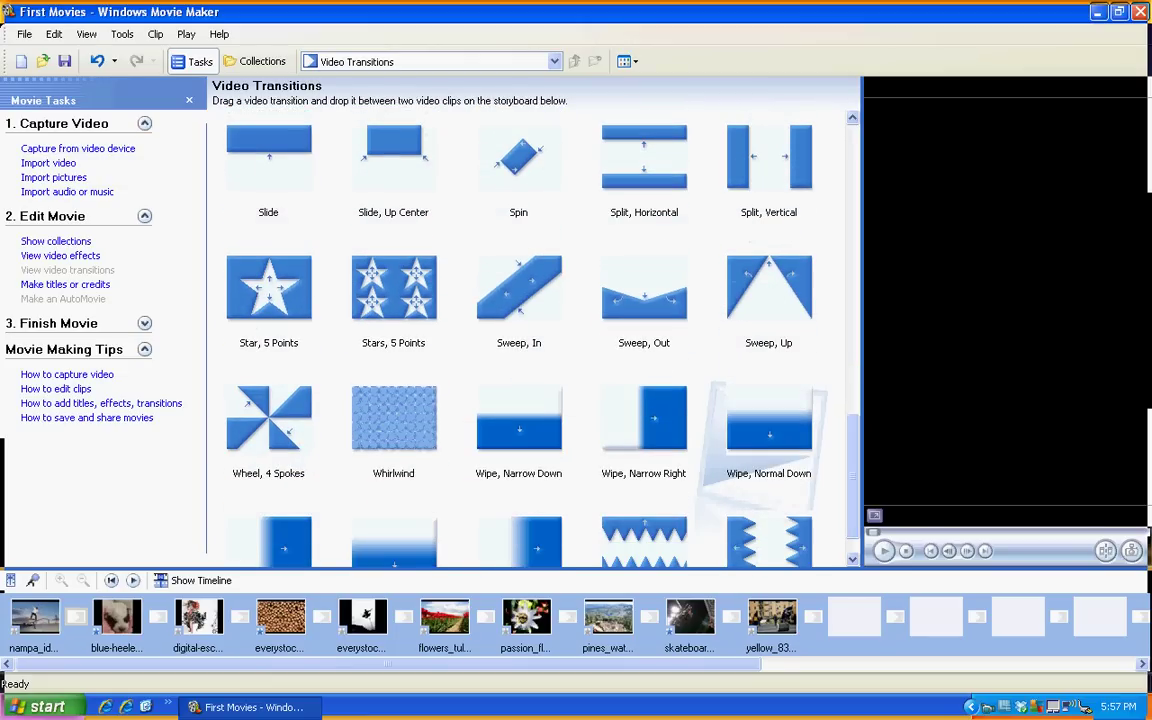
click(519, 289)
drag(519, 289, 76, 617)
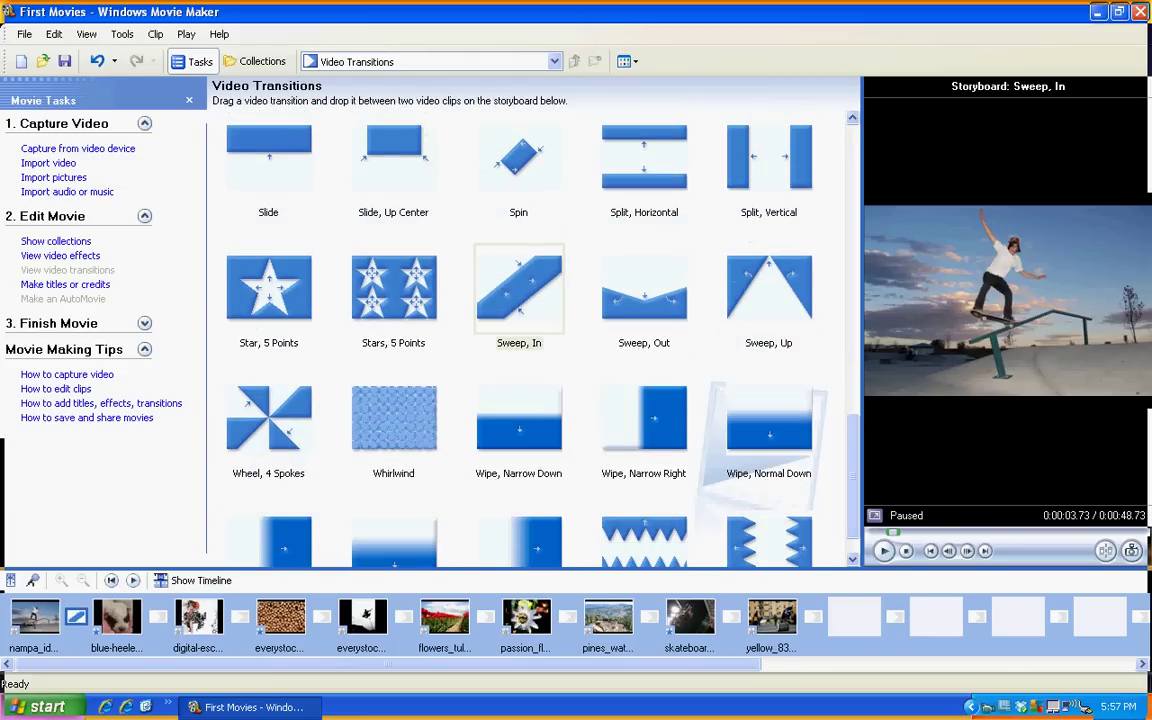
Add the Stars, 5 Points transition between the fourth and fifth clips and between the pines_wat and skateboard clips.
drag(394, 289, 321, 617)
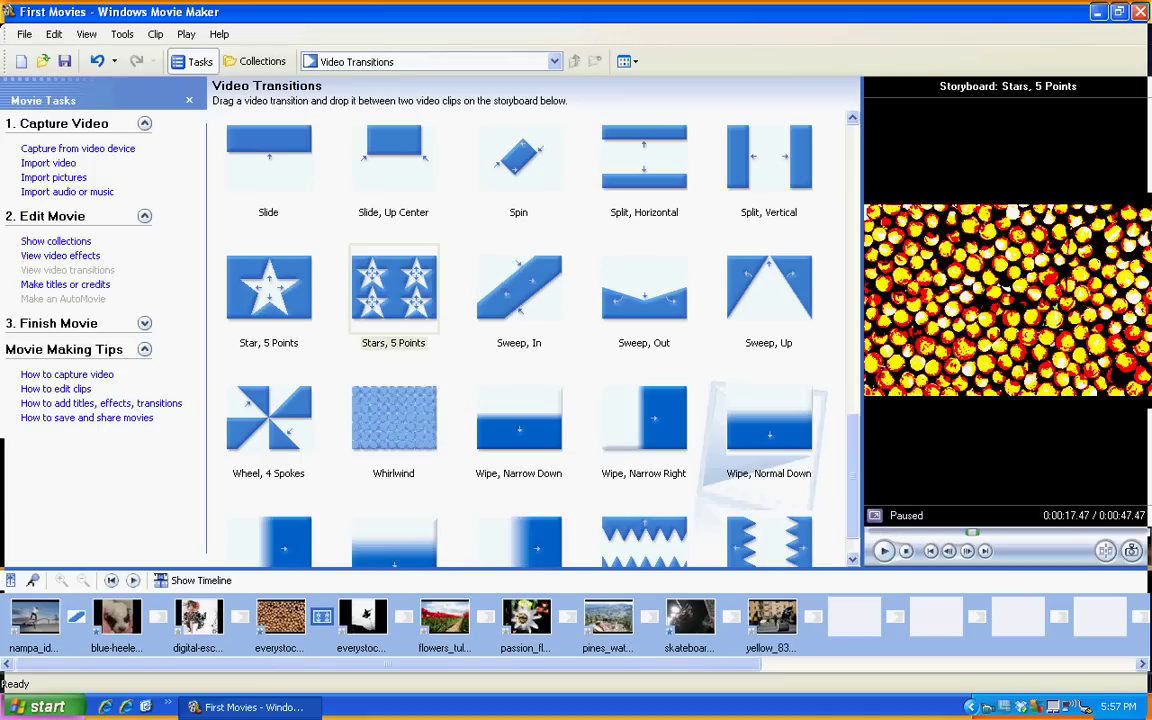
scroll(530, 340, down, 1)
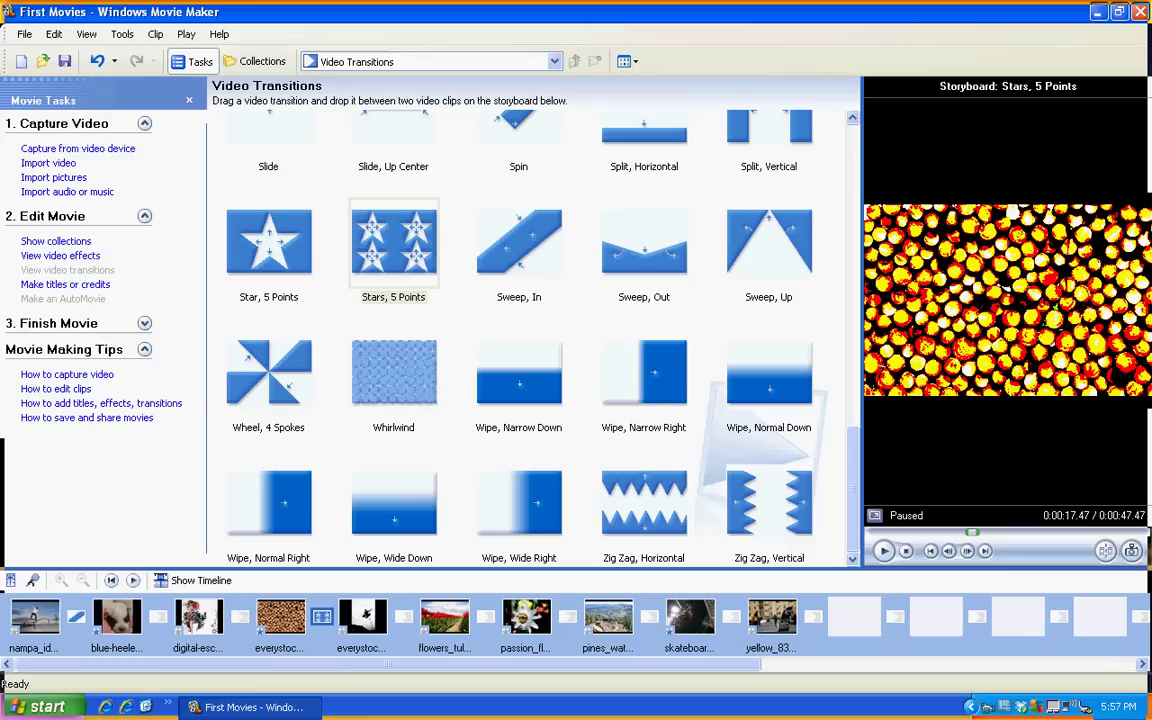
drag(394, 242, 649, 617)
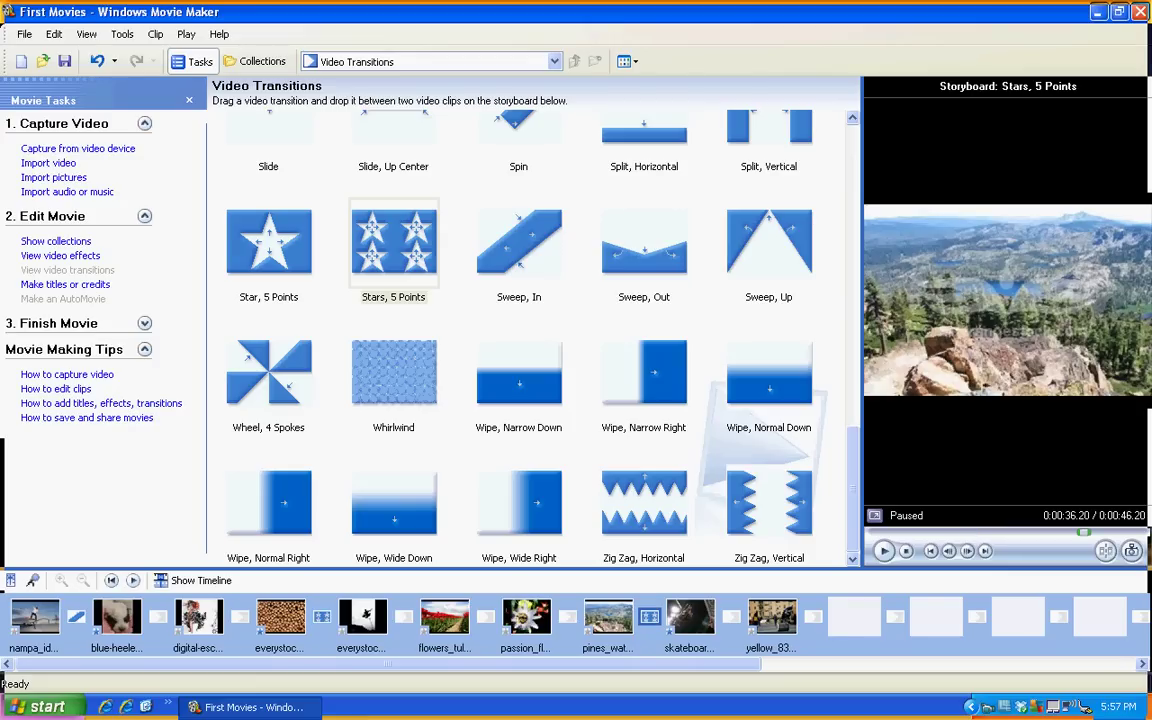
Play the storyboard from the first clip to preview the transitions, pausing at the digital-escape-vector clip.
click(35, 617)
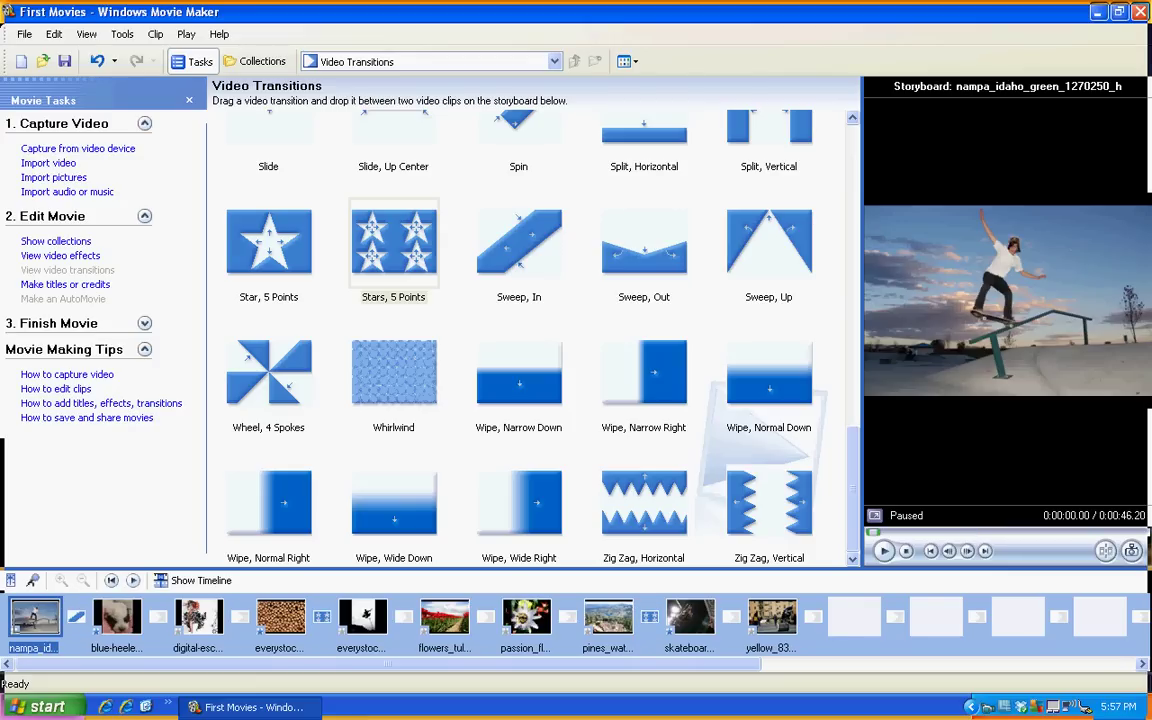
key(space)
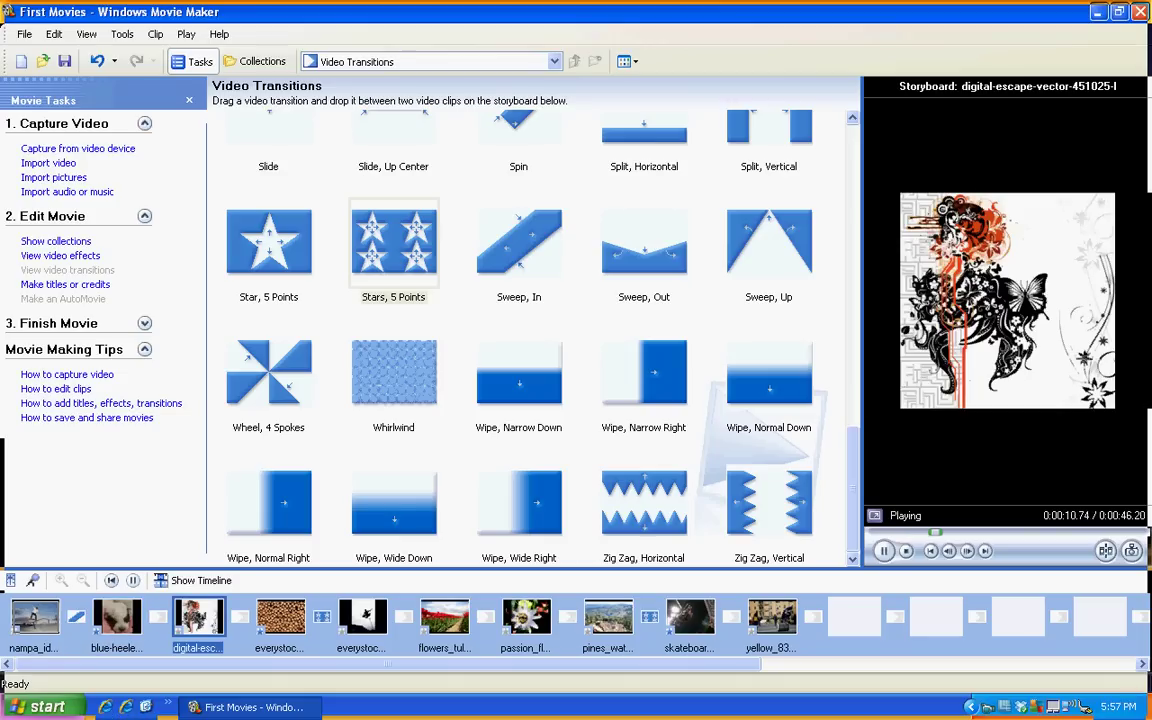
key(space)
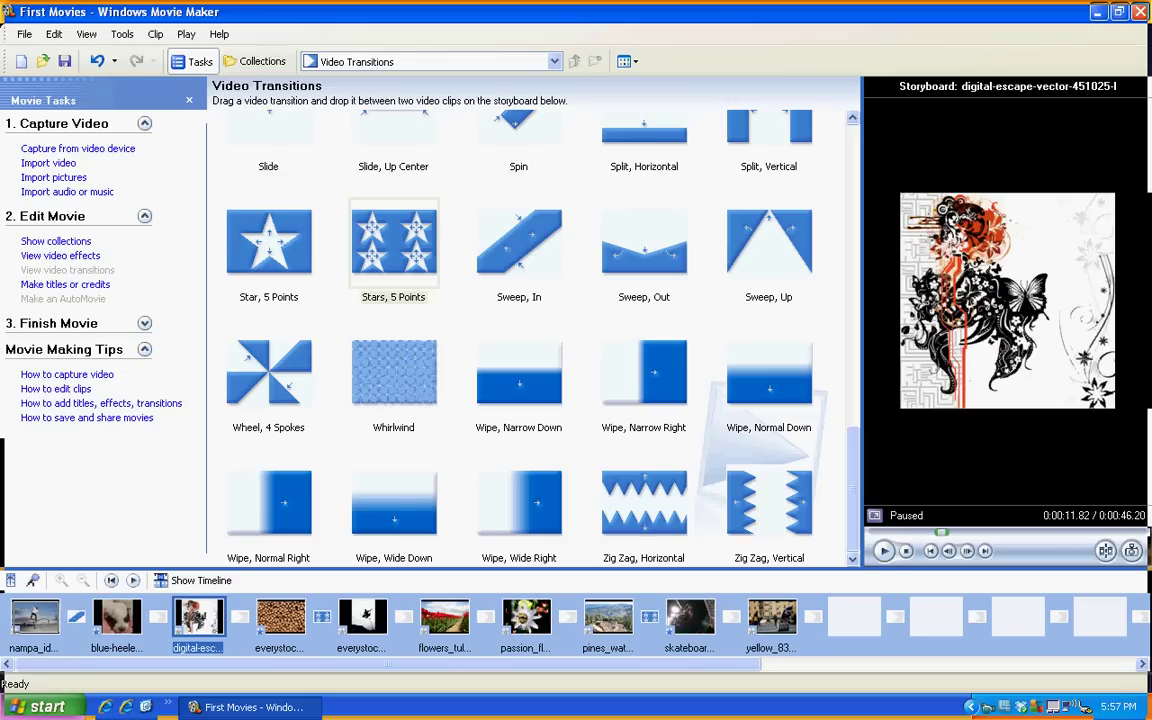
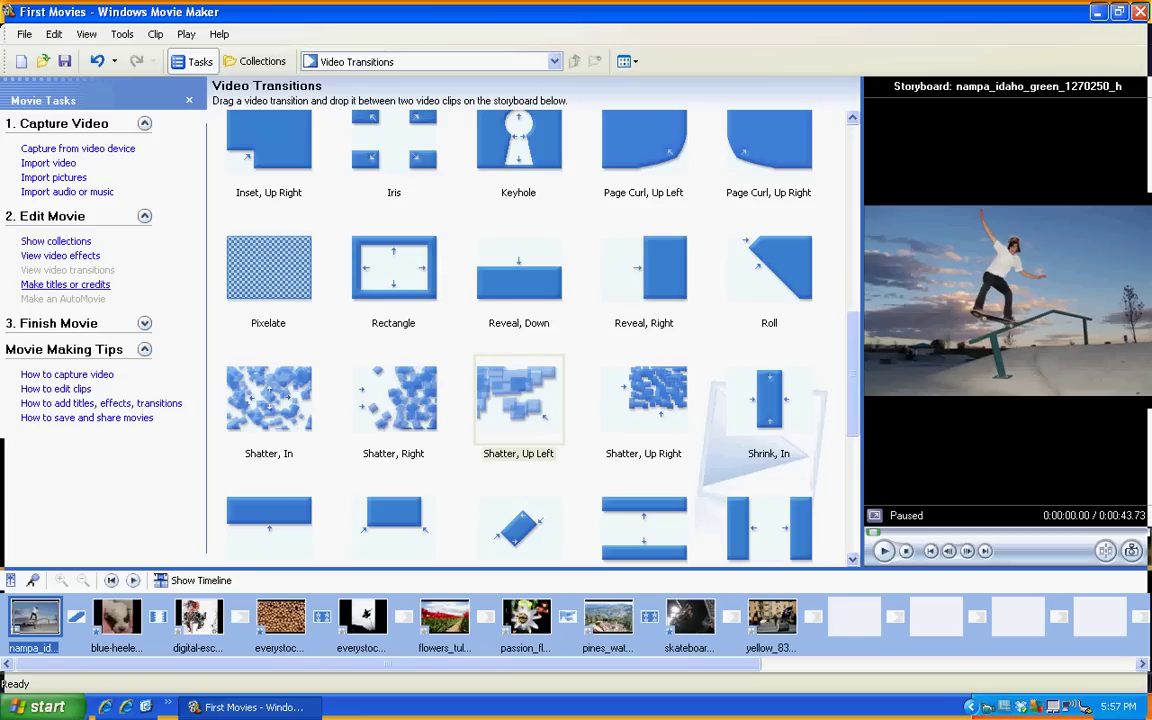
Start a title on the digital-escape-vector clip with "Random Stuff" as its first line.
click(65, 284)
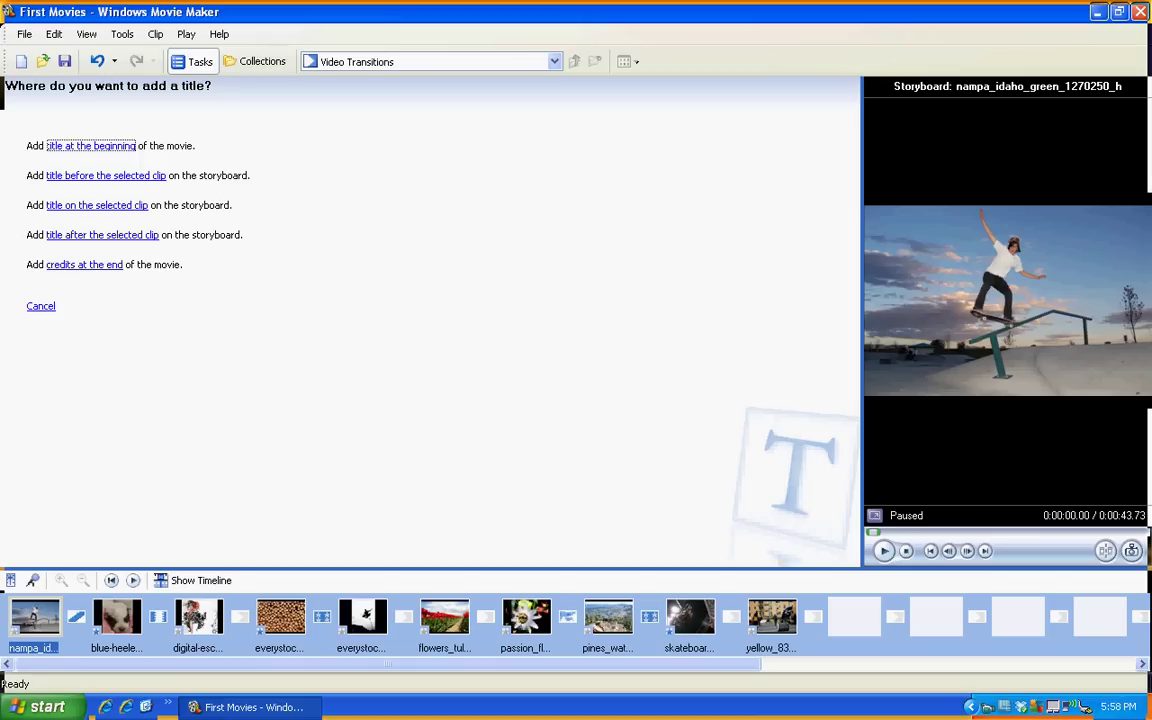
click(199, 617)
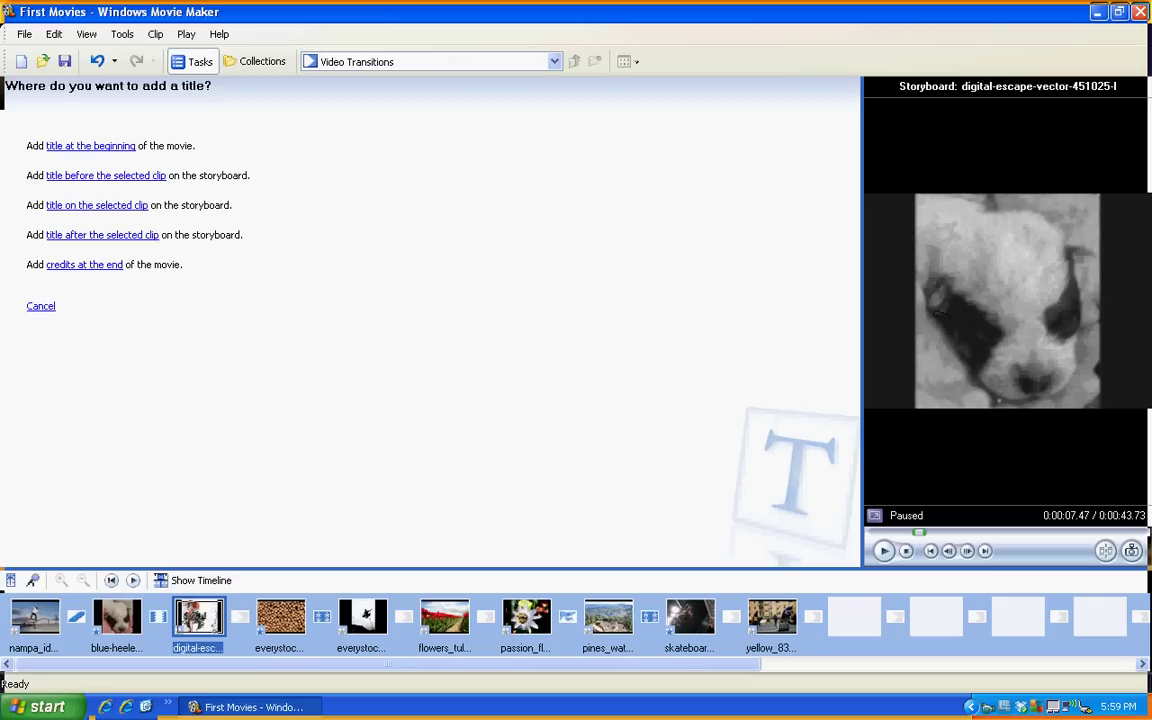
click(97, 205)
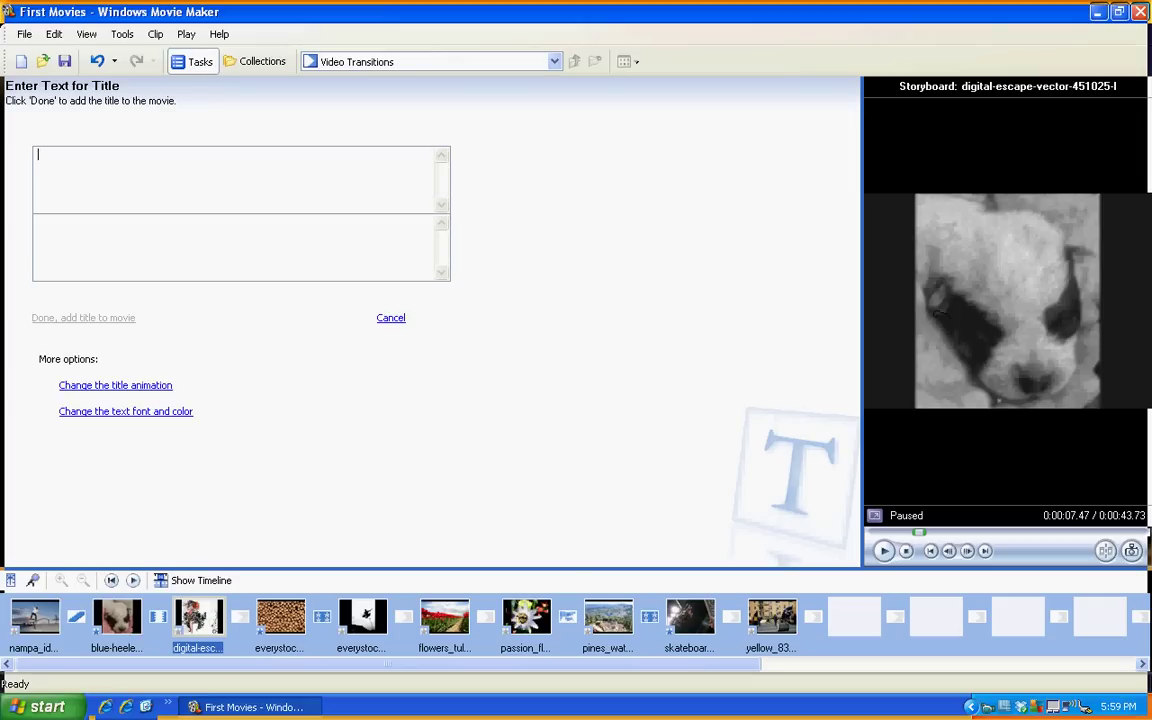
text(Random Stuff)
Add "By Student A." as the second line of the title text.
key(Return)
text(By M)
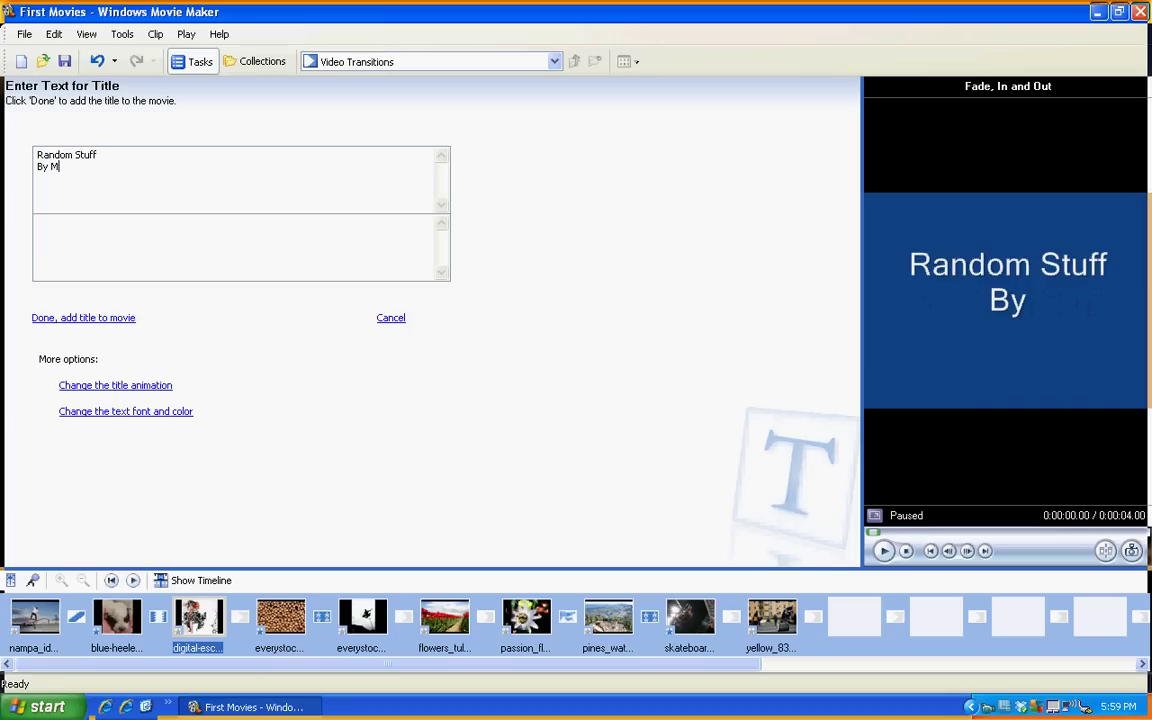
text(rs.)
key(BackSpace)
key(BackSpace)
key(BackSpace)
key(BackSpace)
text(Stue)
key(BackSpace)
text(de)
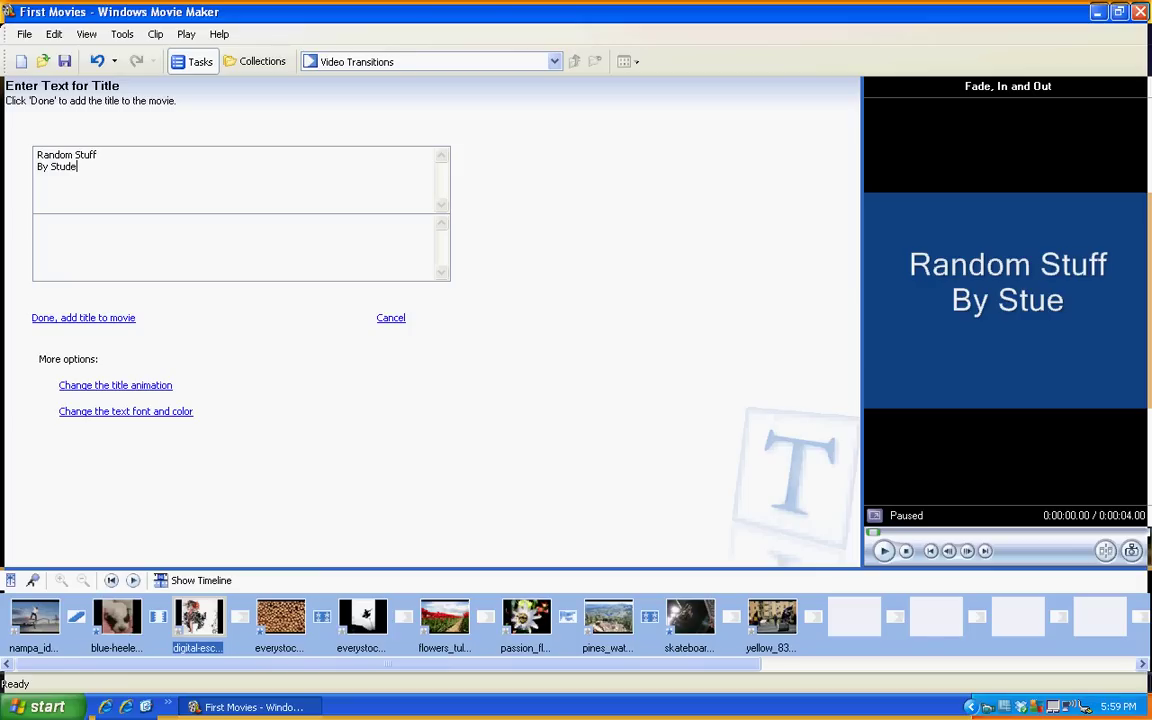
text(nt A.)
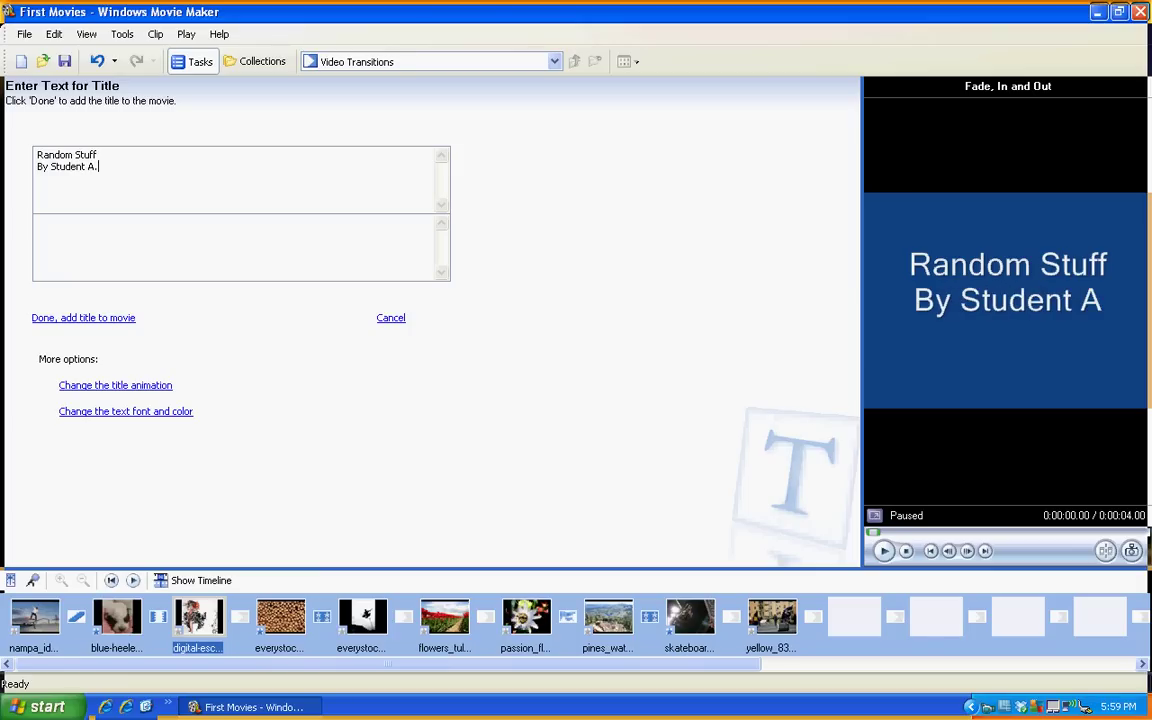
Add "Homeroom Teacher" as the third line of the title and select the whole title text.
key(Return)
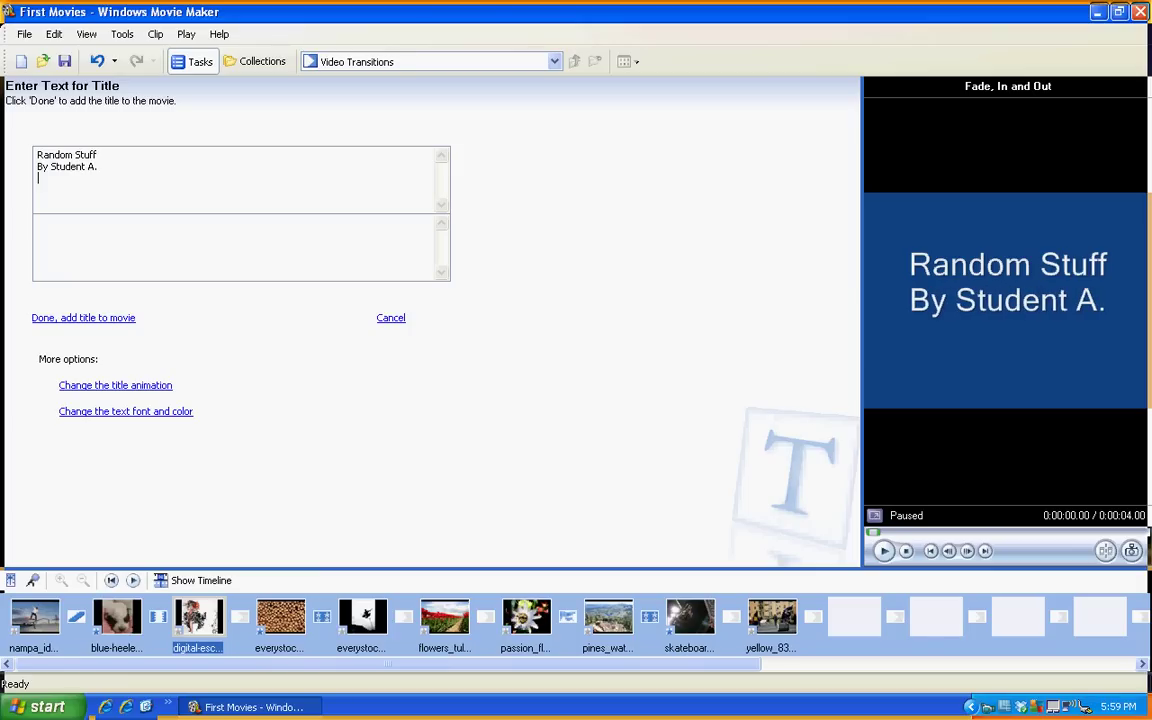
text(Homeroom)
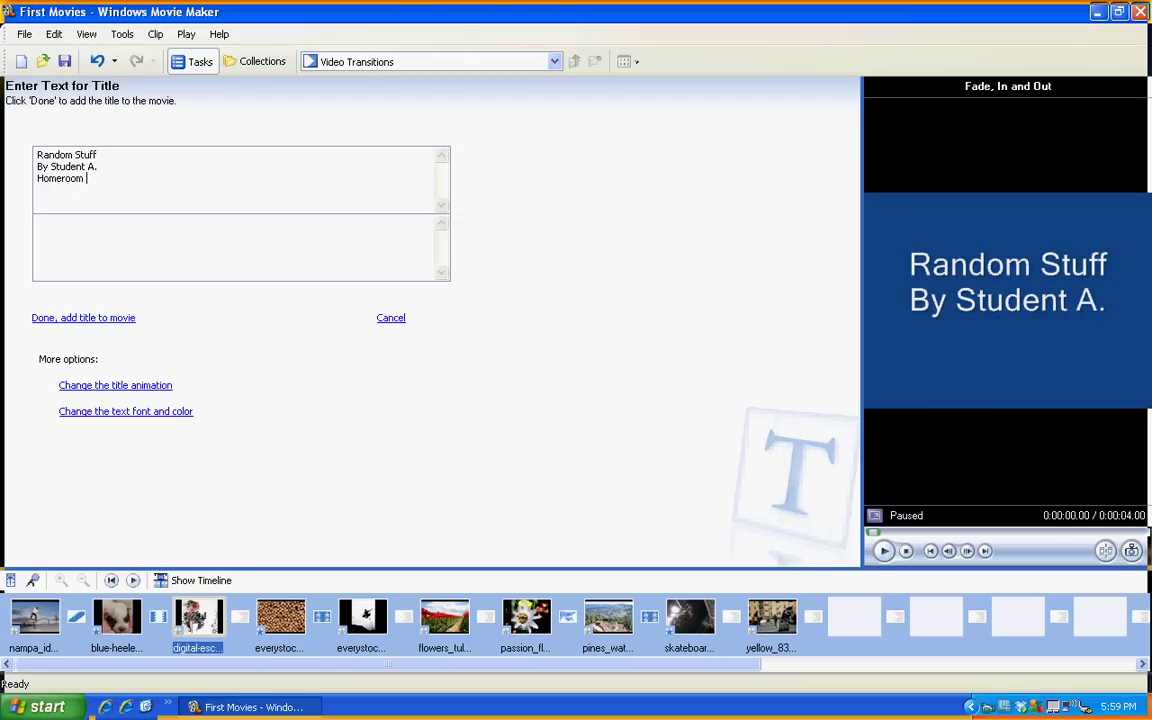
text( Teacher)
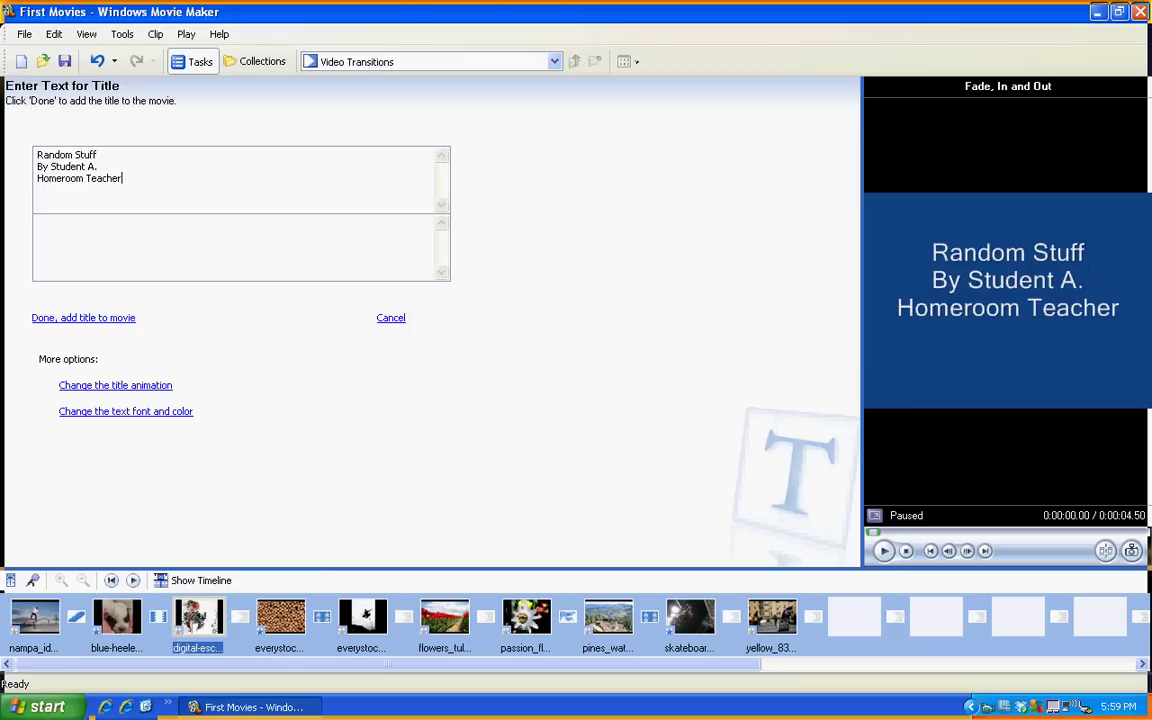
drag(34, 140, 120, 178)
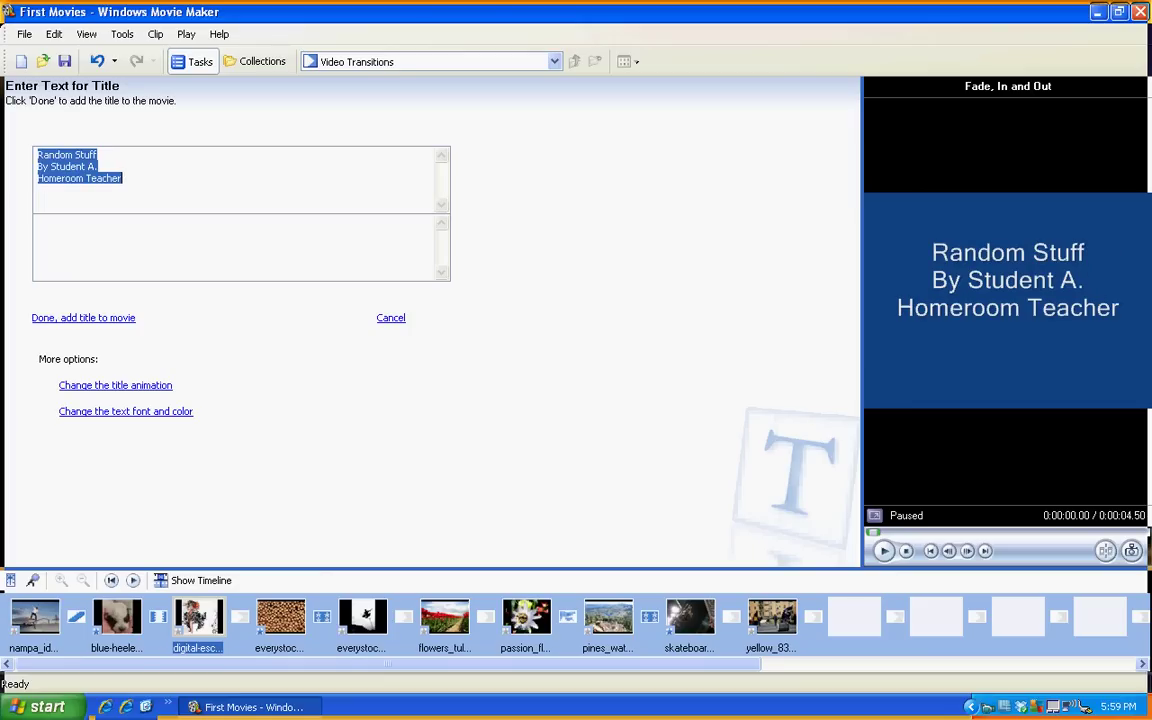
Browse the title animations and preview Scroll, Banner; Fade, Ellipse Wipe; Fade, Wipe; News Banner; Typewriter; and Ticker Tape.
click(115, 385)
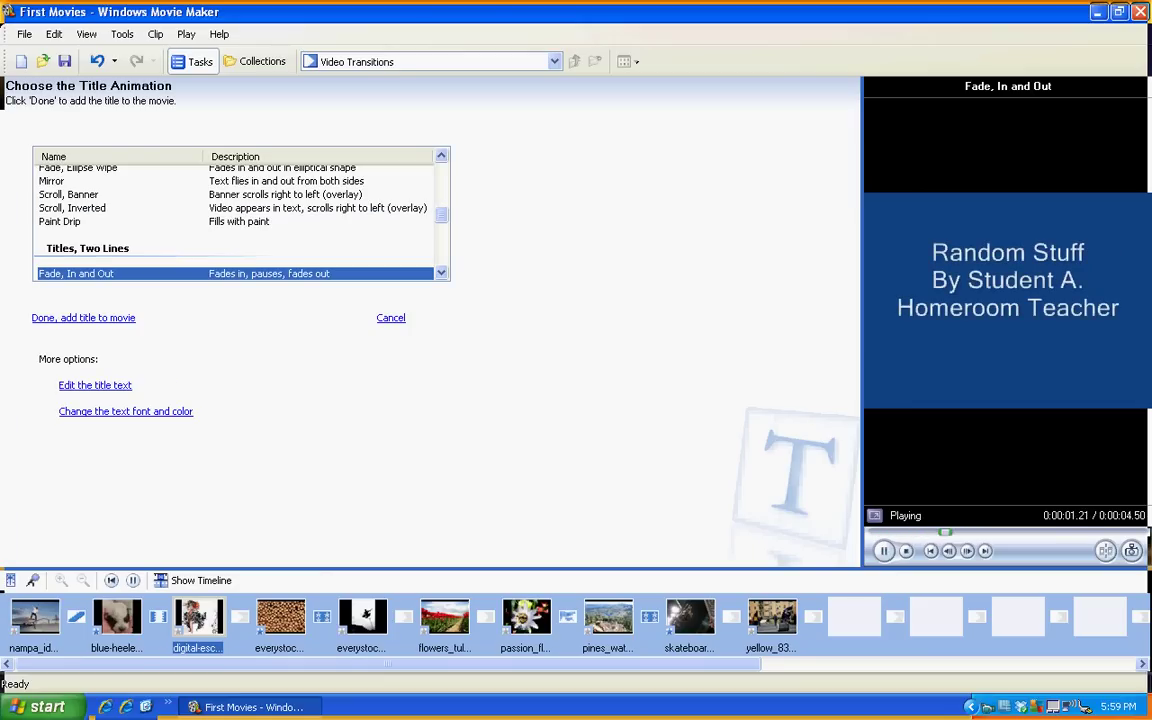
click(69, 195)
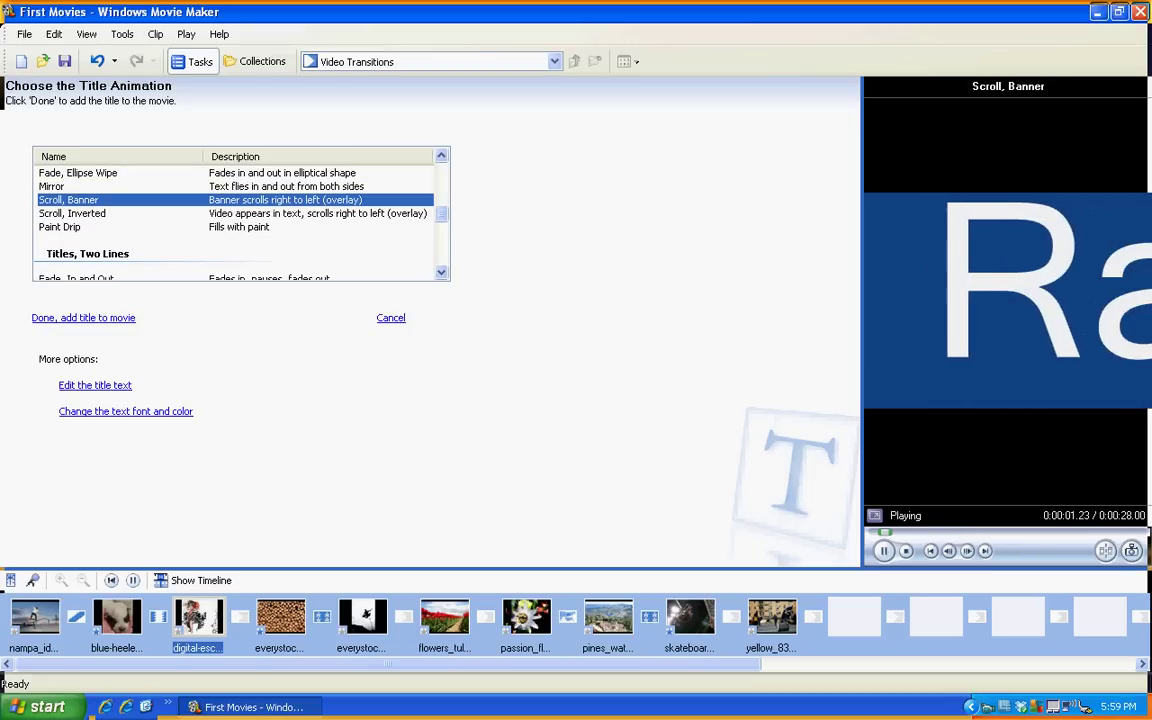
click(78, 173)
scroll(78, 173, up, 1)
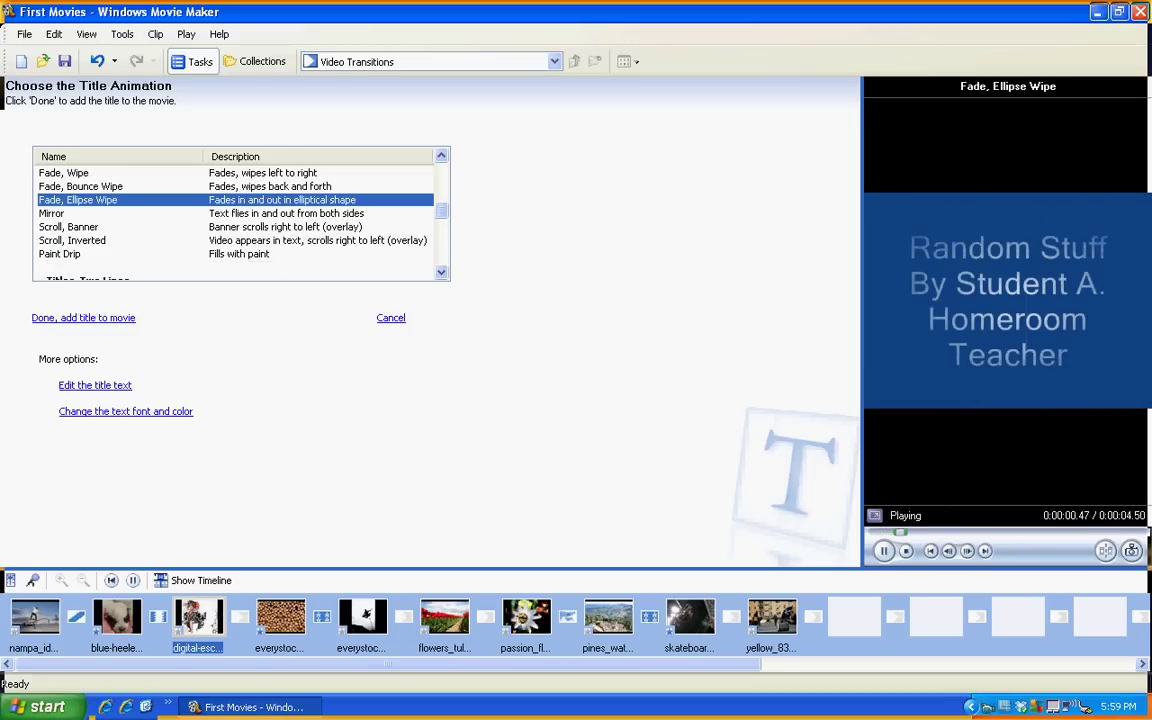
click(64, 173)
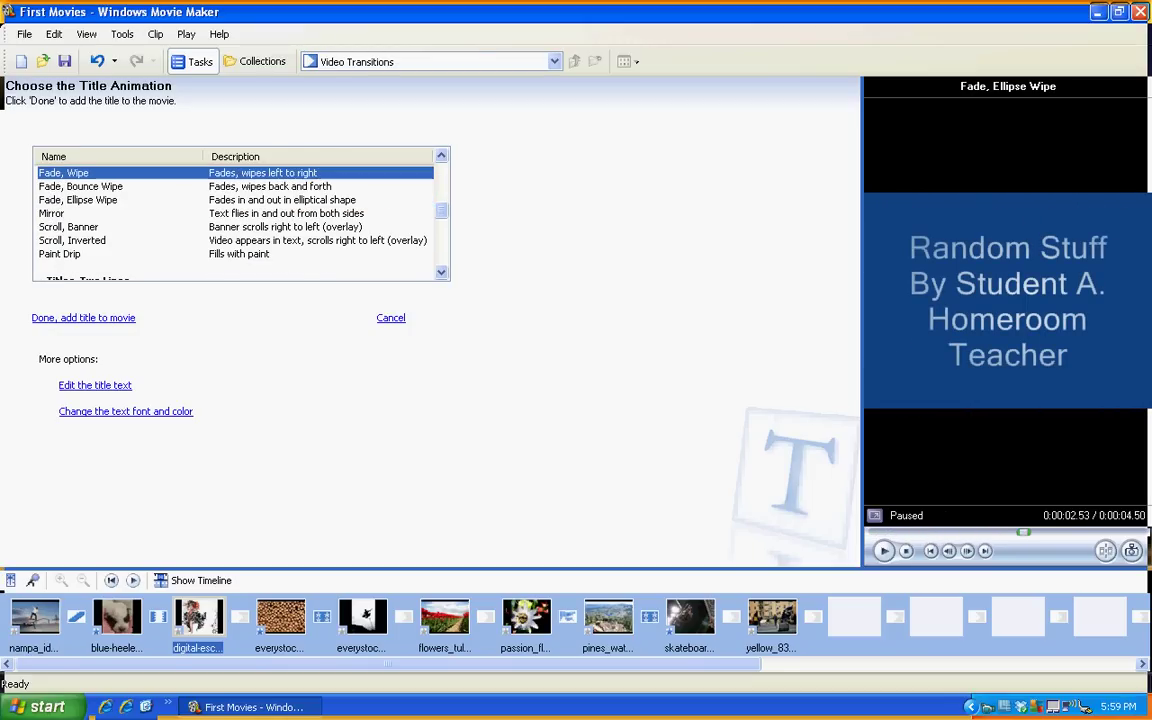
scroll(235, 215, up, 1)
scroll(235, 215, up, 2)
scroll(235, 215, up, 3)
click(67, 186)
scroll(235, 215, up, 1)
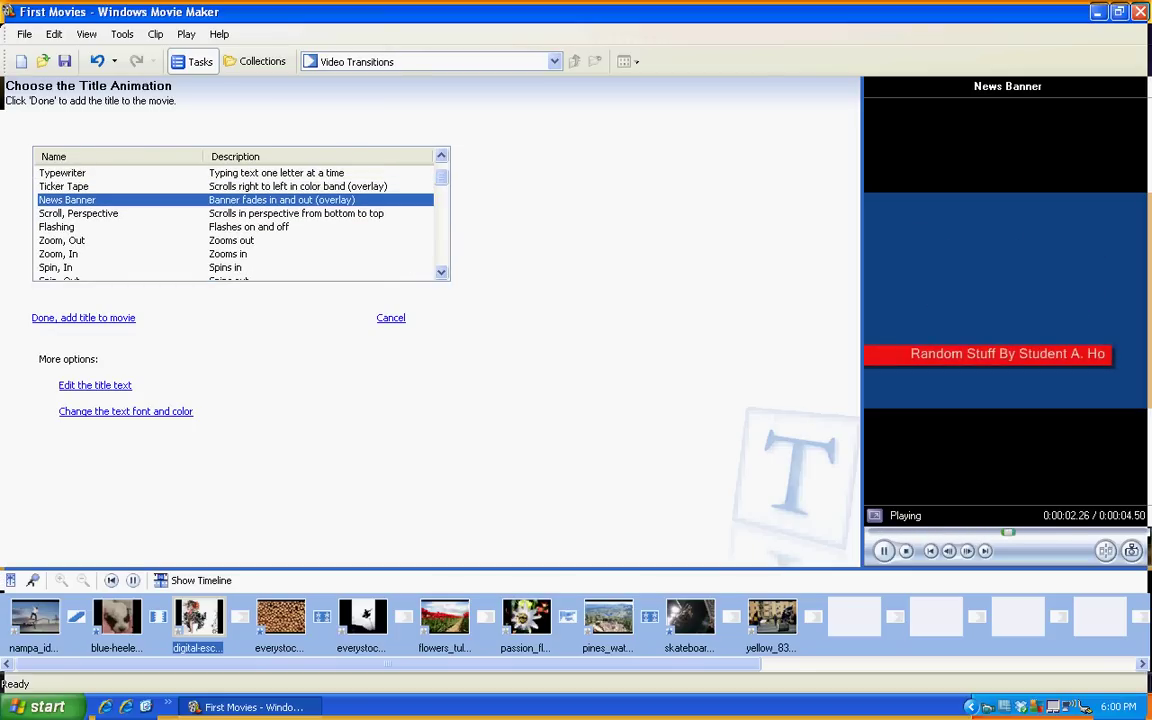
click(62, 173)
scroll(235, 215, up, 1)
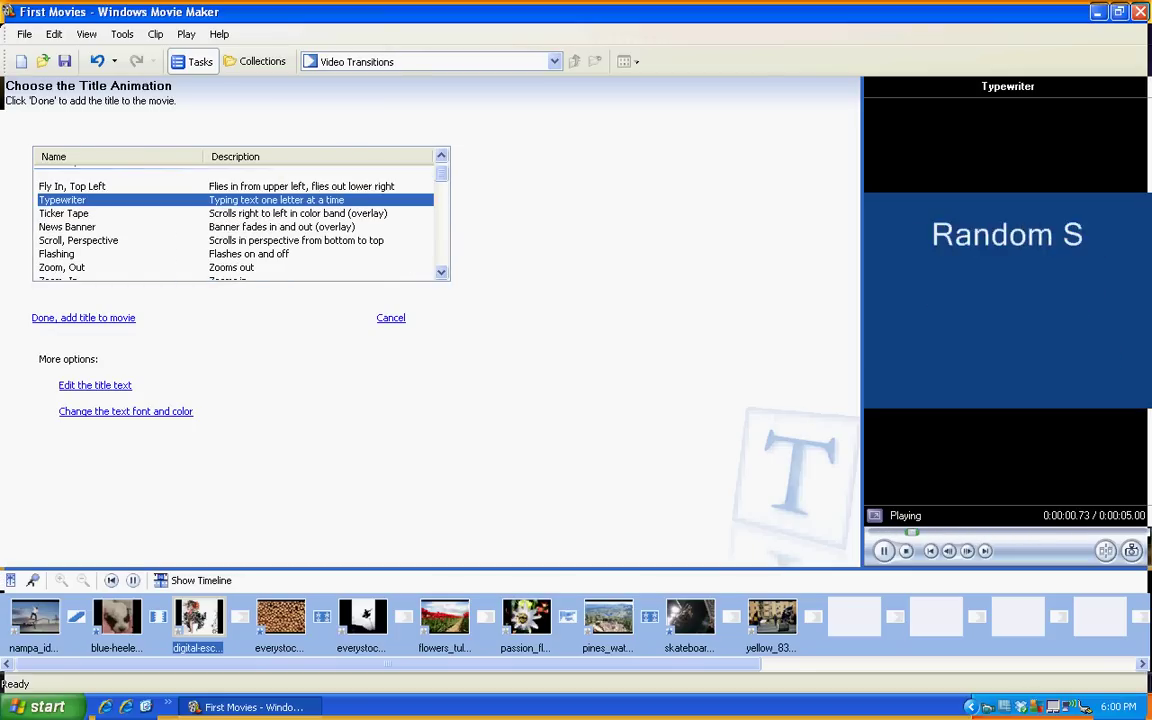
click(64, 213)
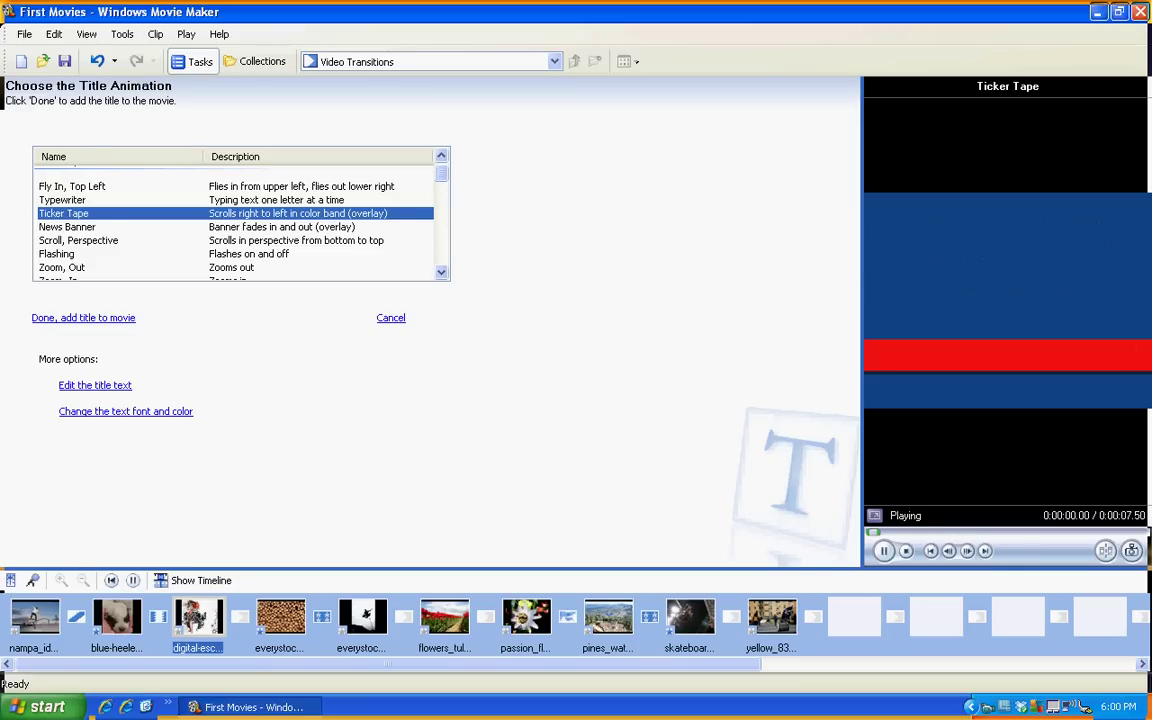
Set the title animation to Wow! with the jagged shape outline.
scroll(235, 215, down, 2)
scroll(235, 215, down, 3)
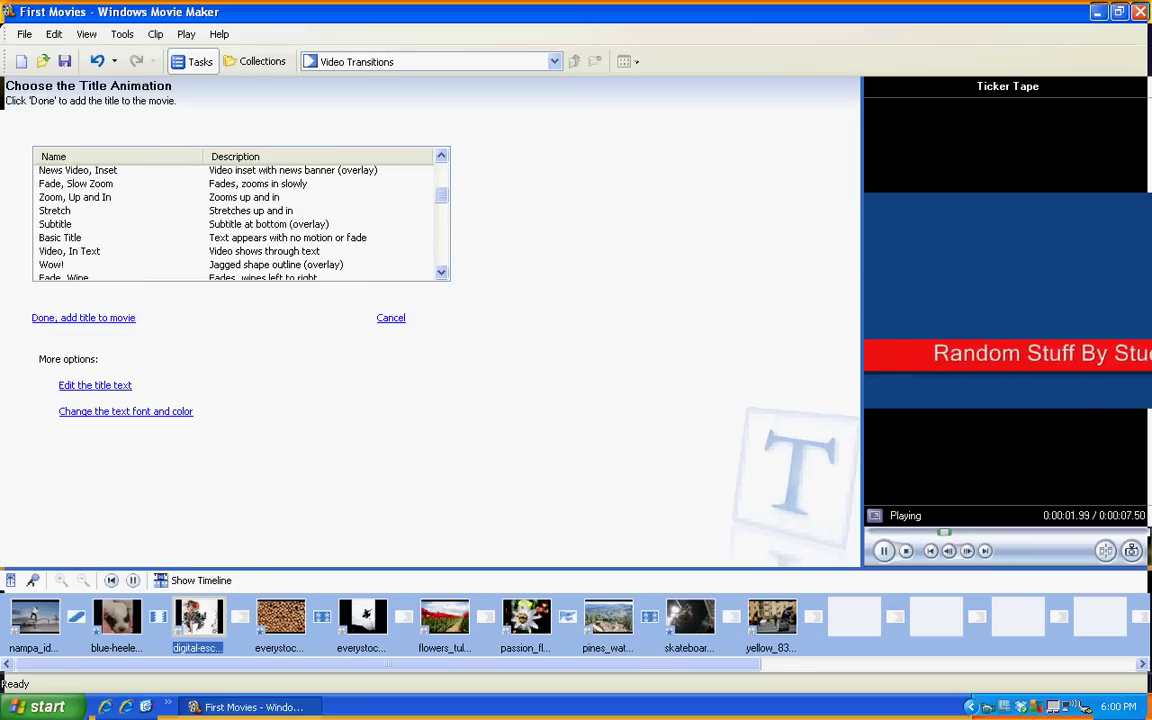
click(52, 227)
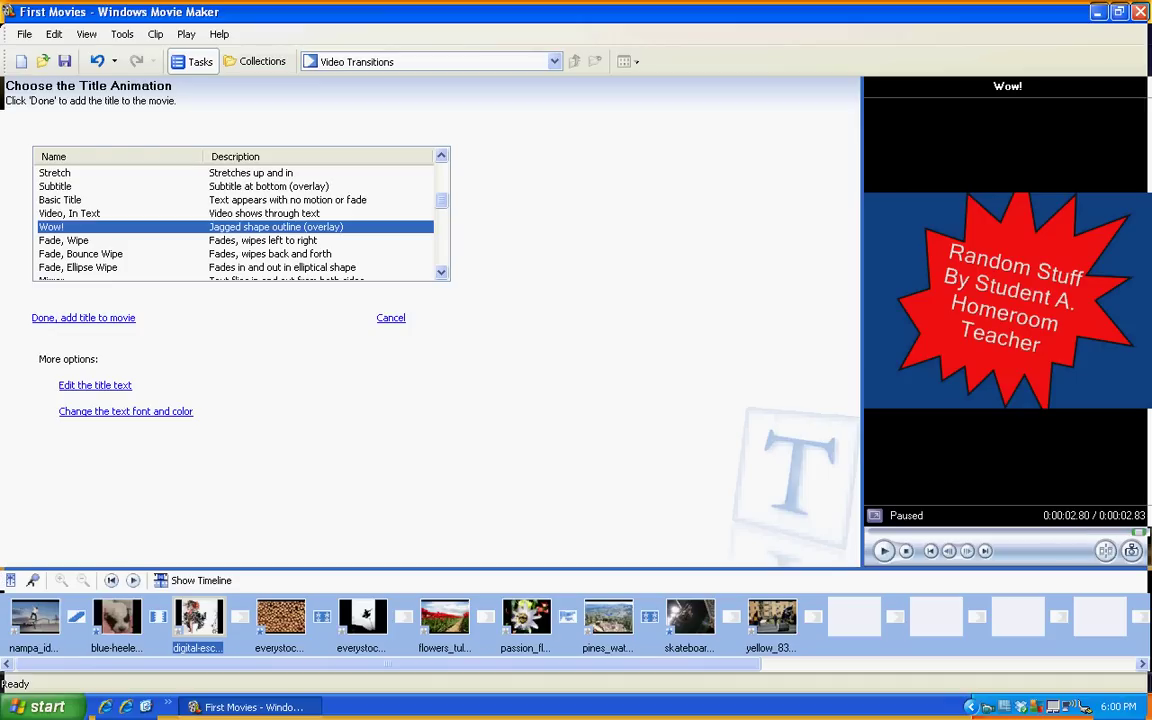
Change the title's jagged background shape to bright pink from the basic colors.
click(126, 412)
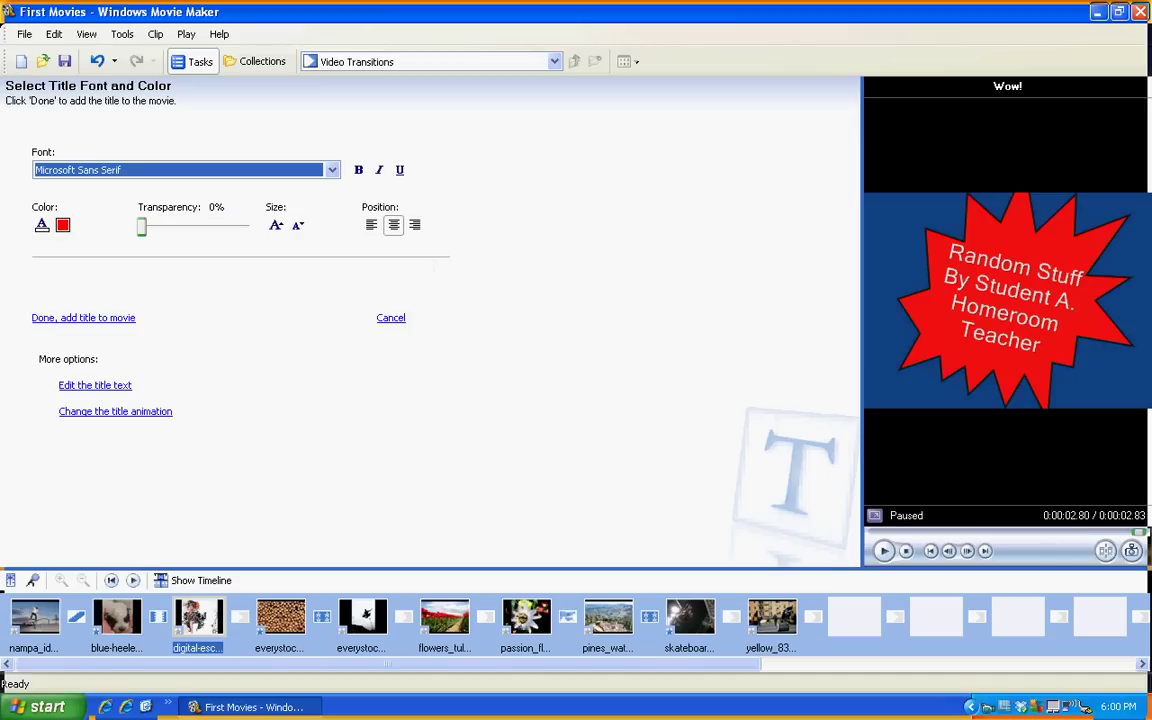
click(62, 225)
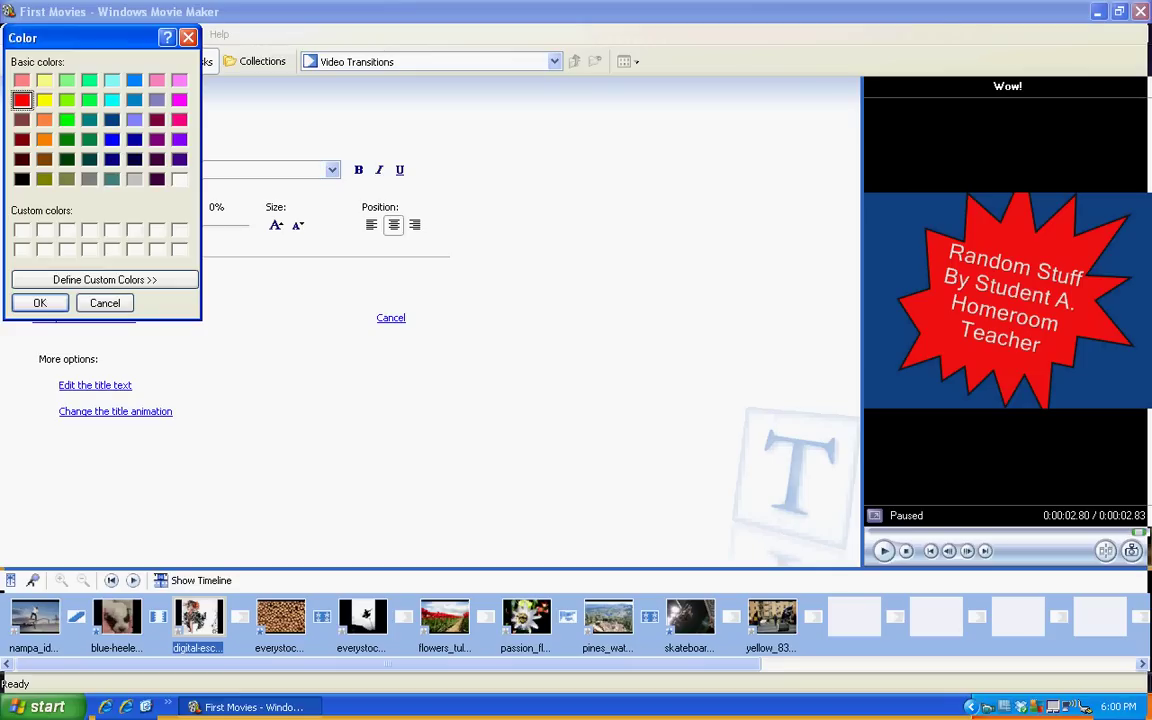
click(180, 120)
click(40, 303)
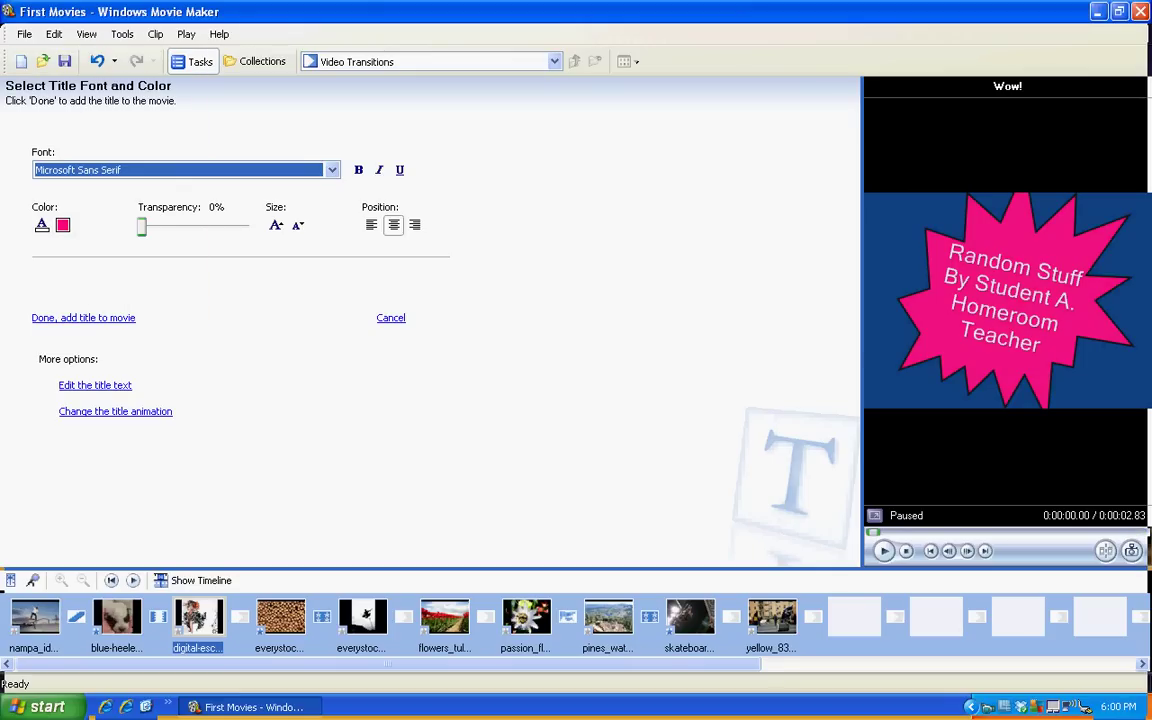
Change the title's jagged background shape to bright green.
click(62, 225)
click(90, 100)
click(40, 303)
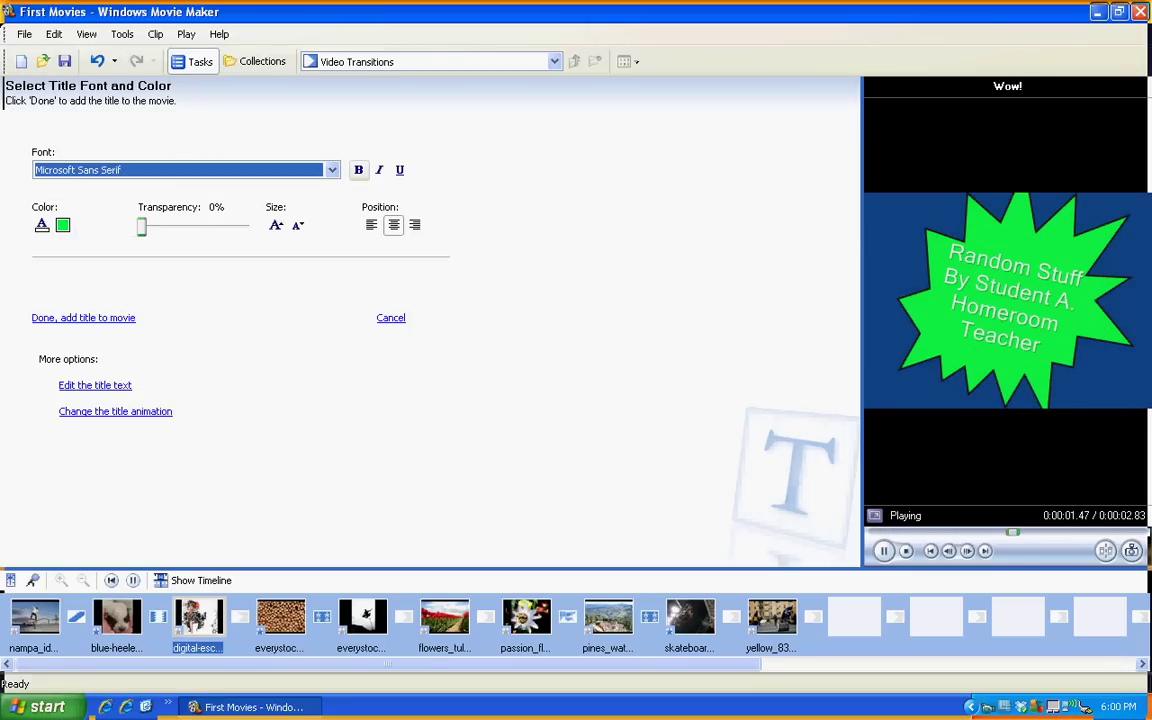
Try the MS Outlook and Palatino Linotype title fonts, settle on Script MT Bold, and add the title to the movie.
click(332, 170)
click(200, 245)
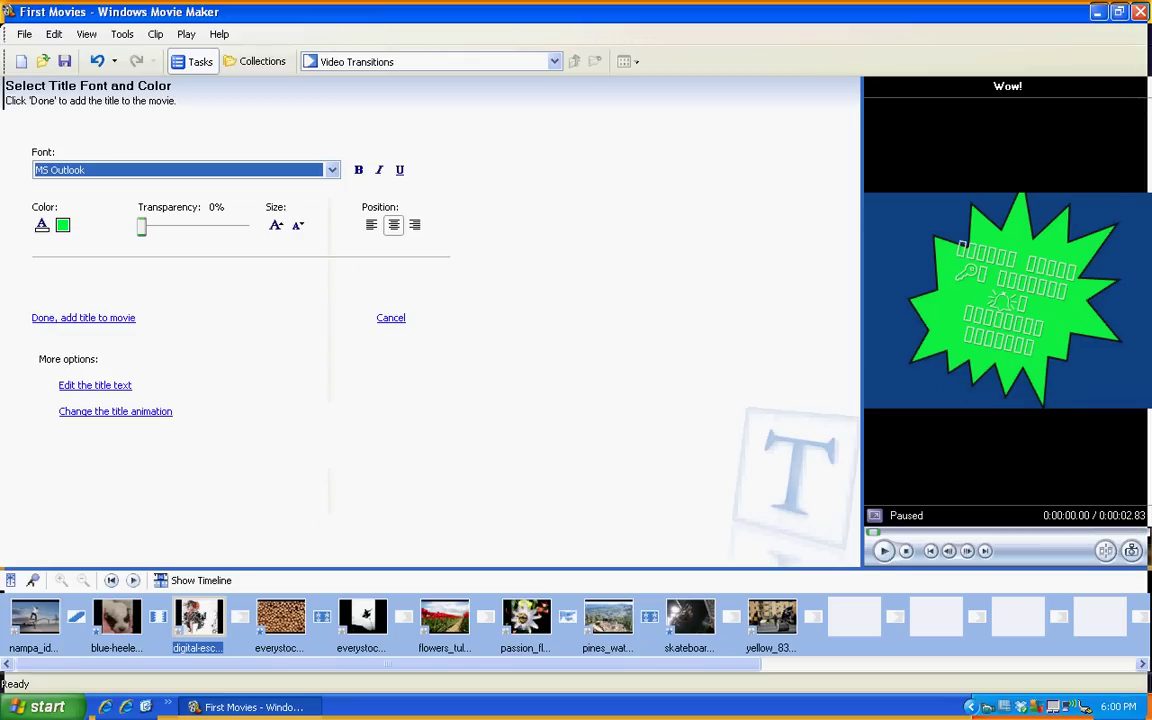
click(332, 170)
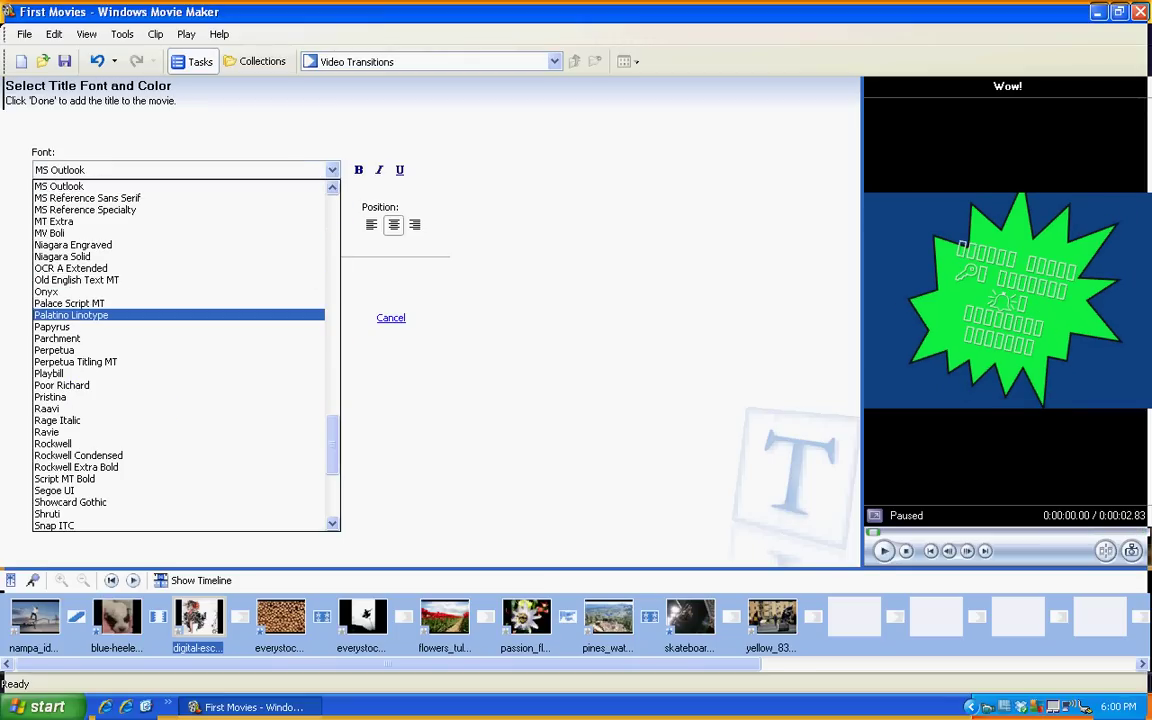
click(180, 314)
click(331, 169)
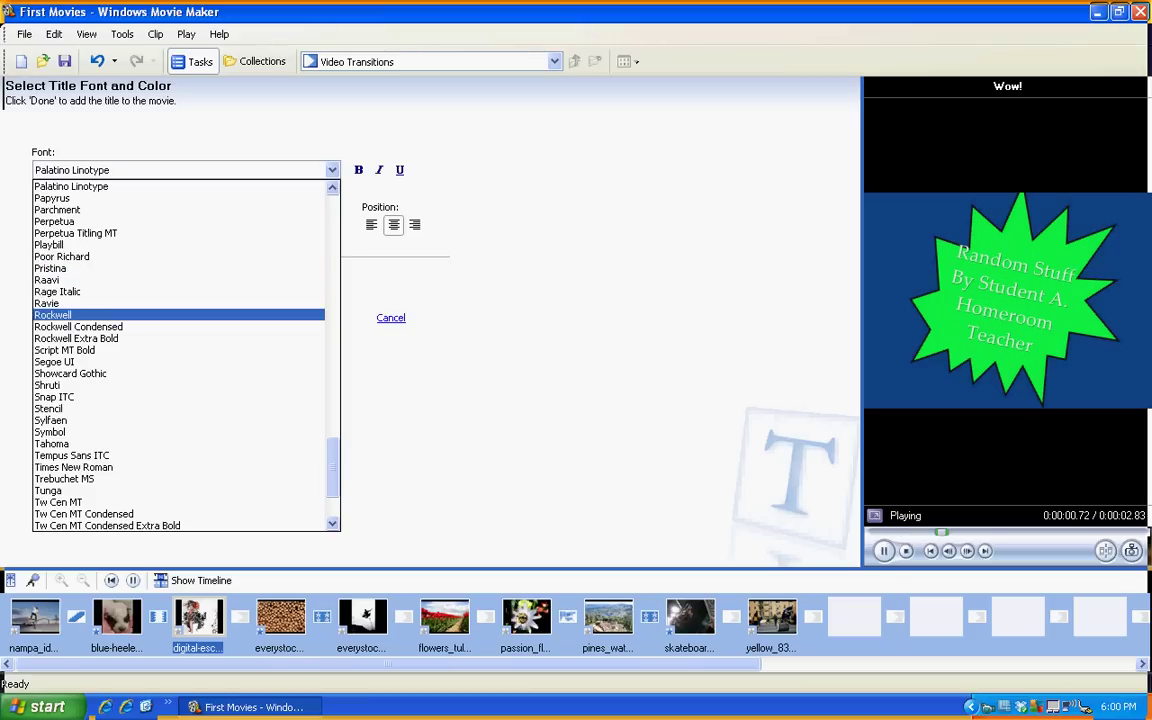
key(Return)
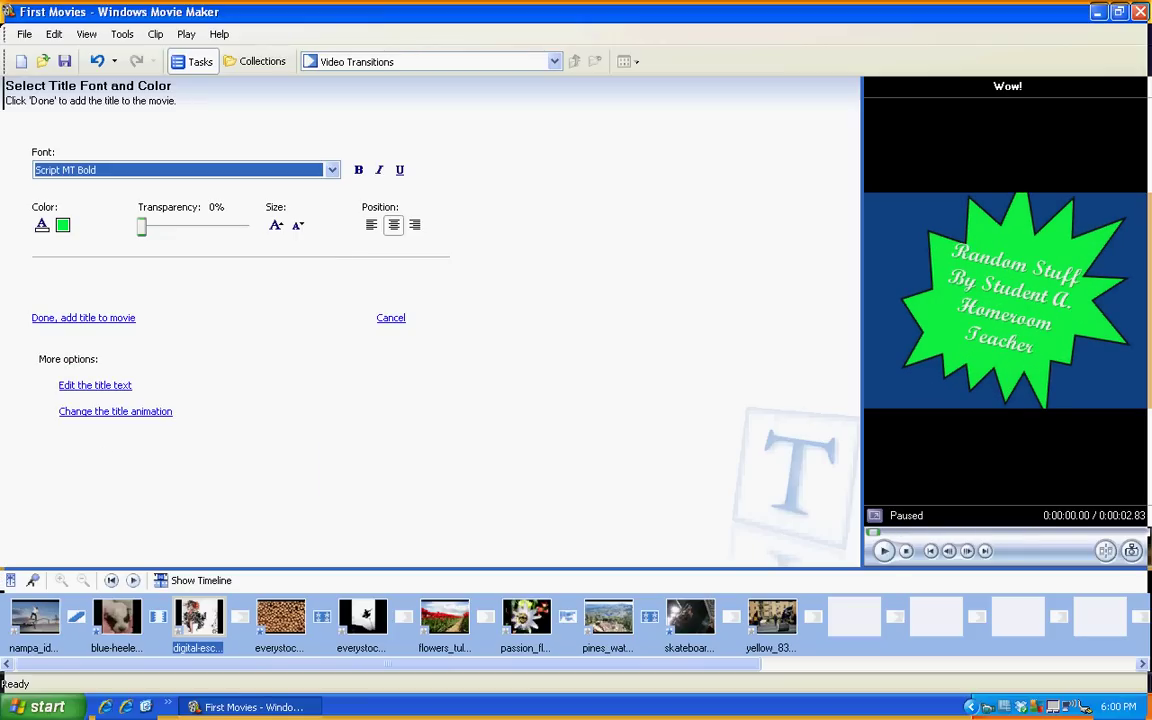
click(83, 318)
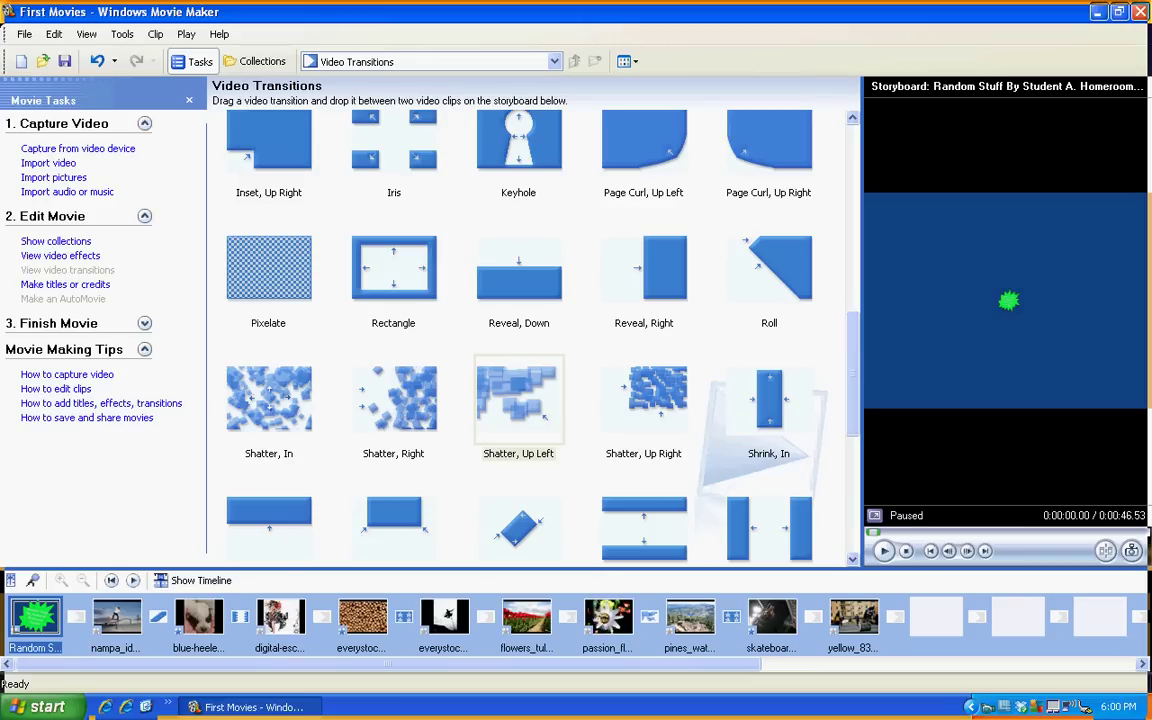
Add the Ease In video effect to the title clip on the storyboard.
right_click(40, 612)
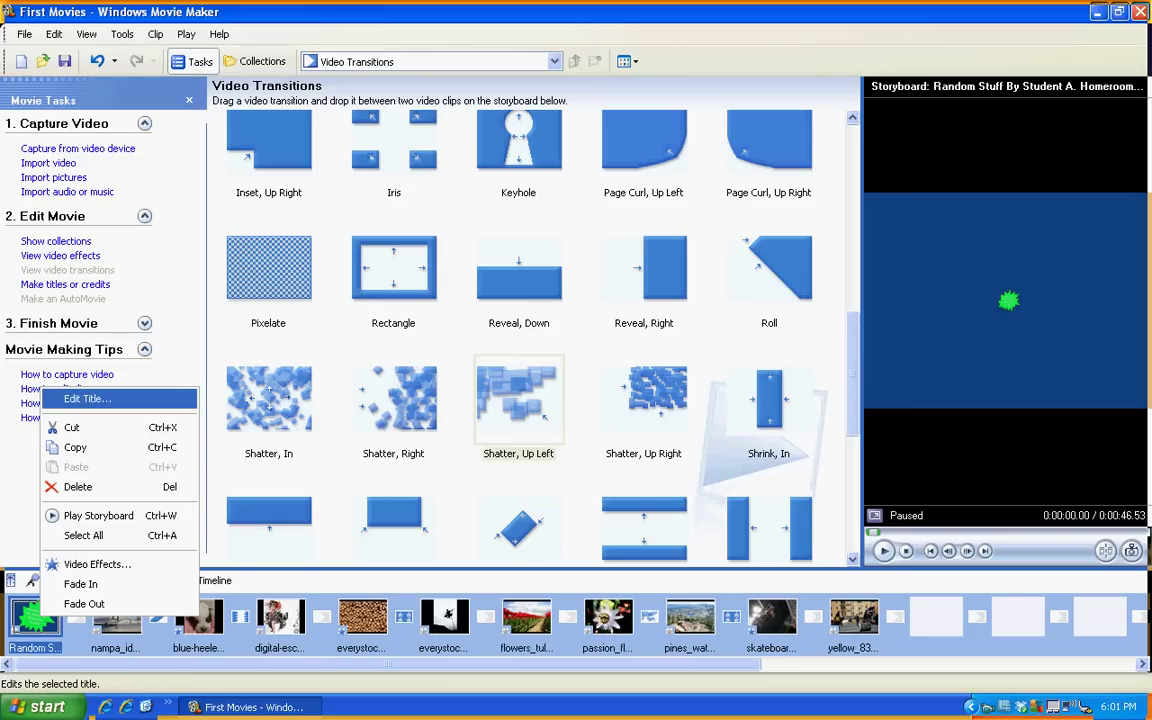
click(97, 564)
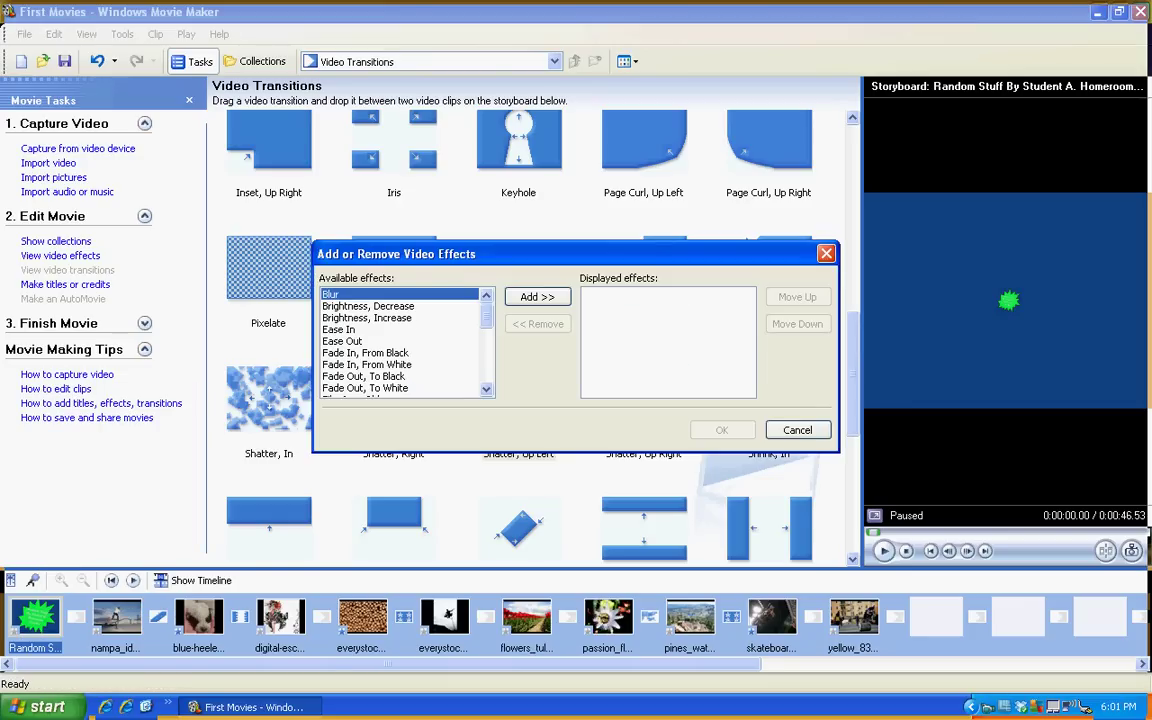
click(345, 329)
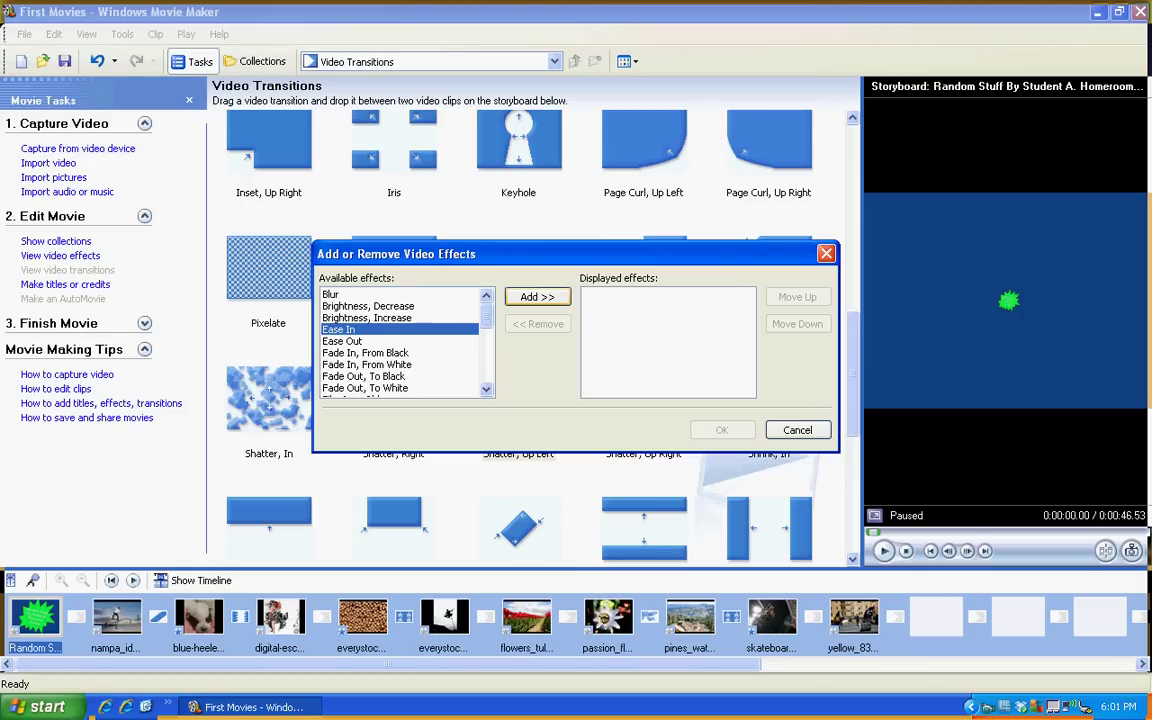
click(537, 297)
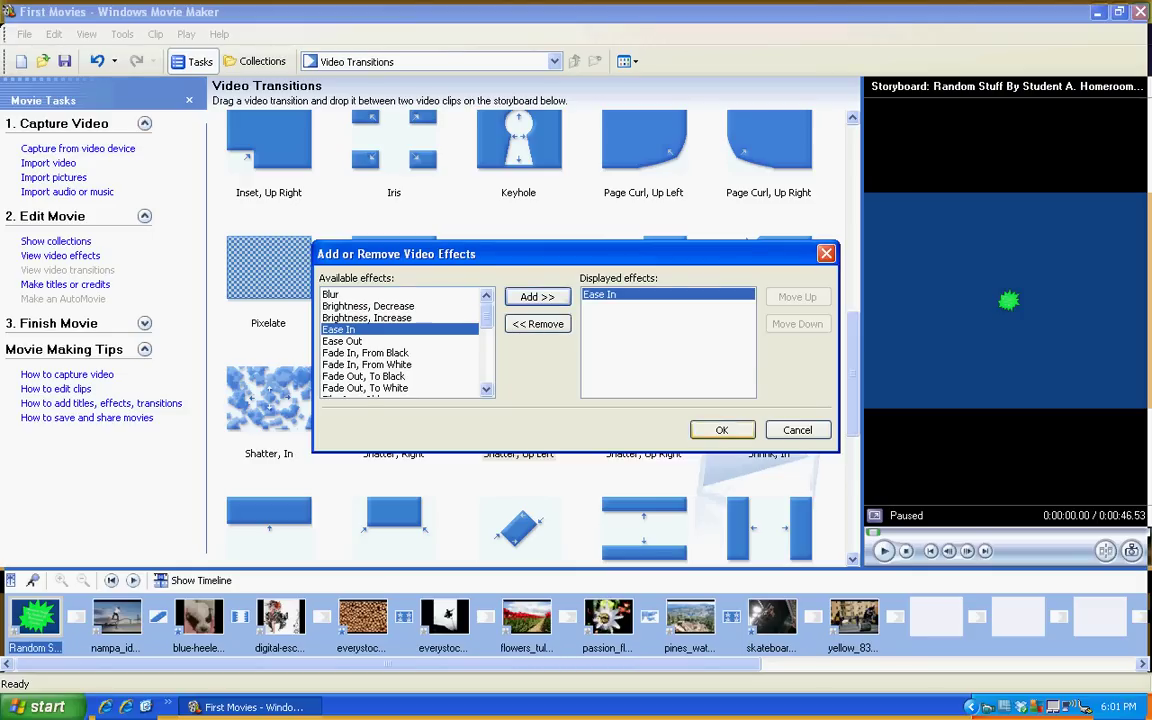
key(Return)
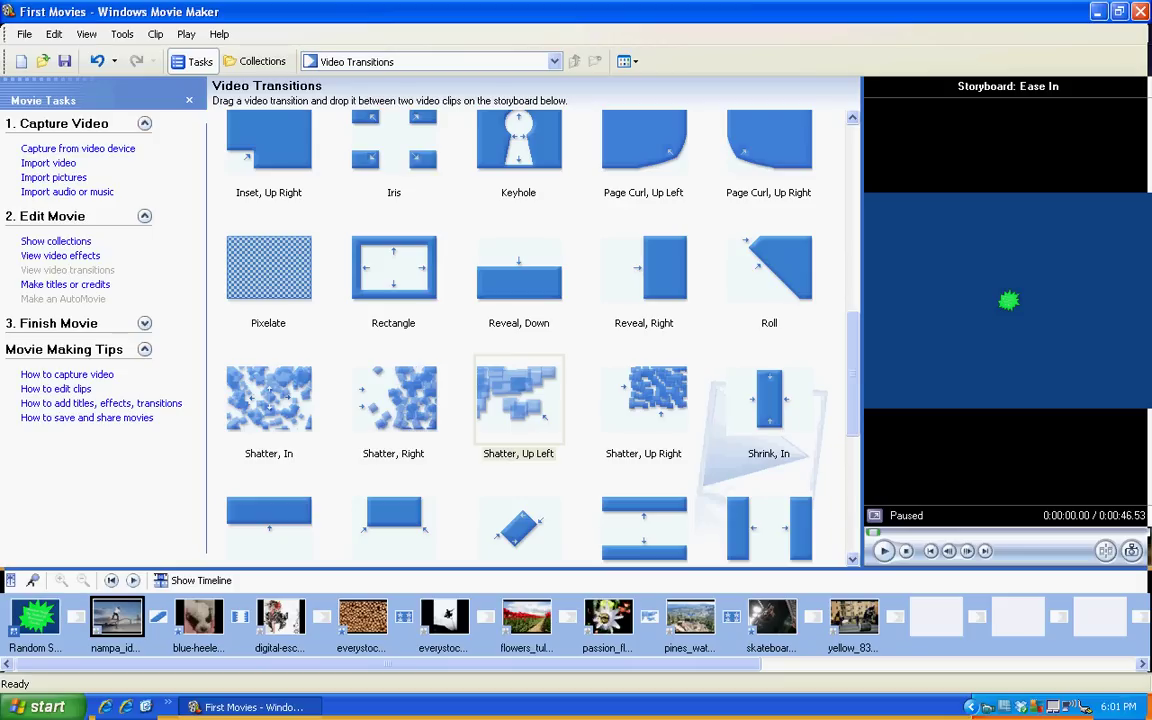
click(35, 617)
right_click(31, 616)
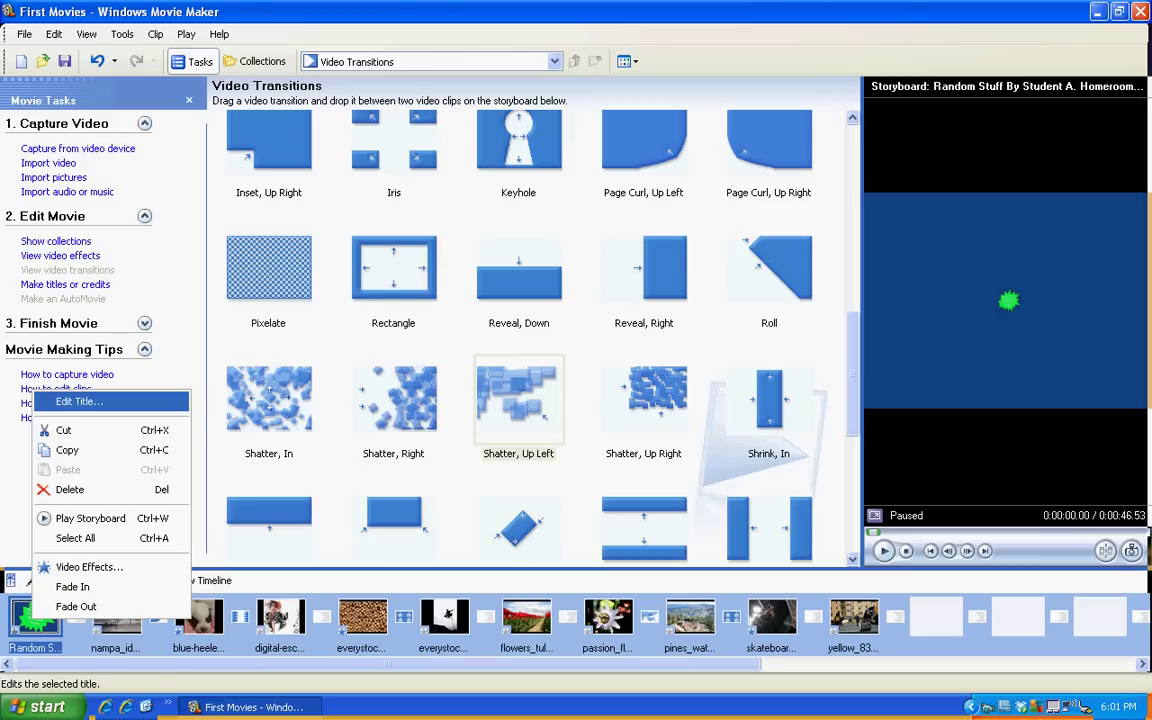
click(936, 617)
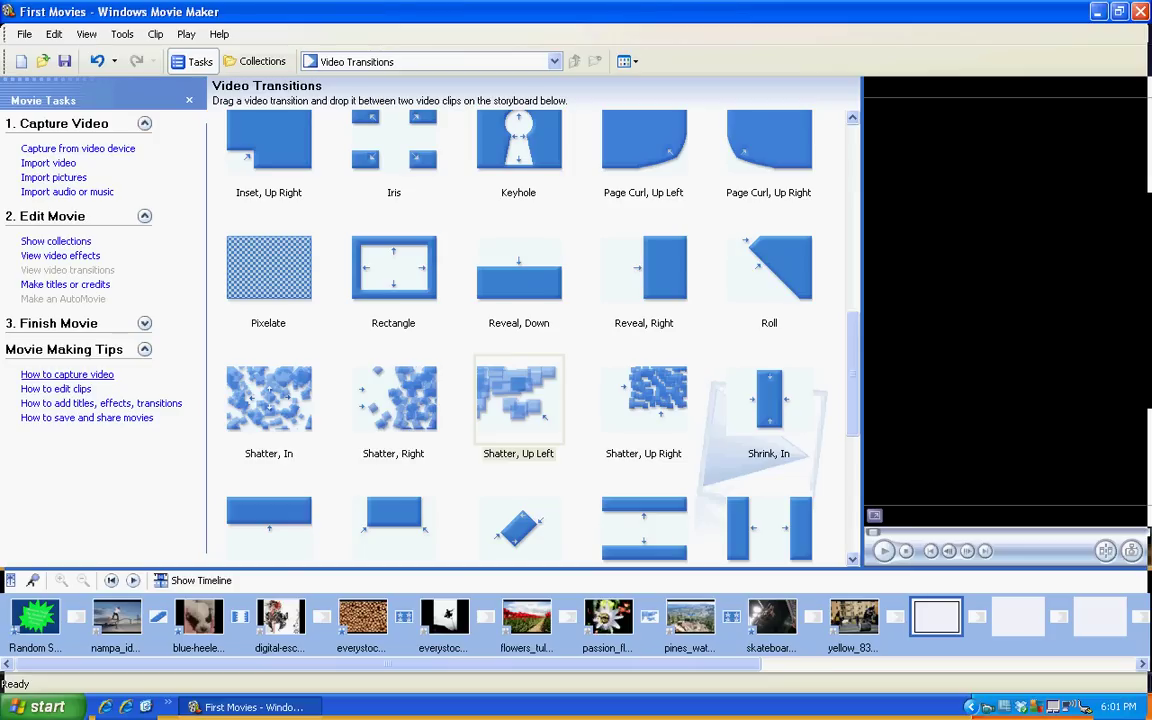
Save the project and start saving it as a movie file for playback on My computer.
click(65, 61)
click(24, 34)
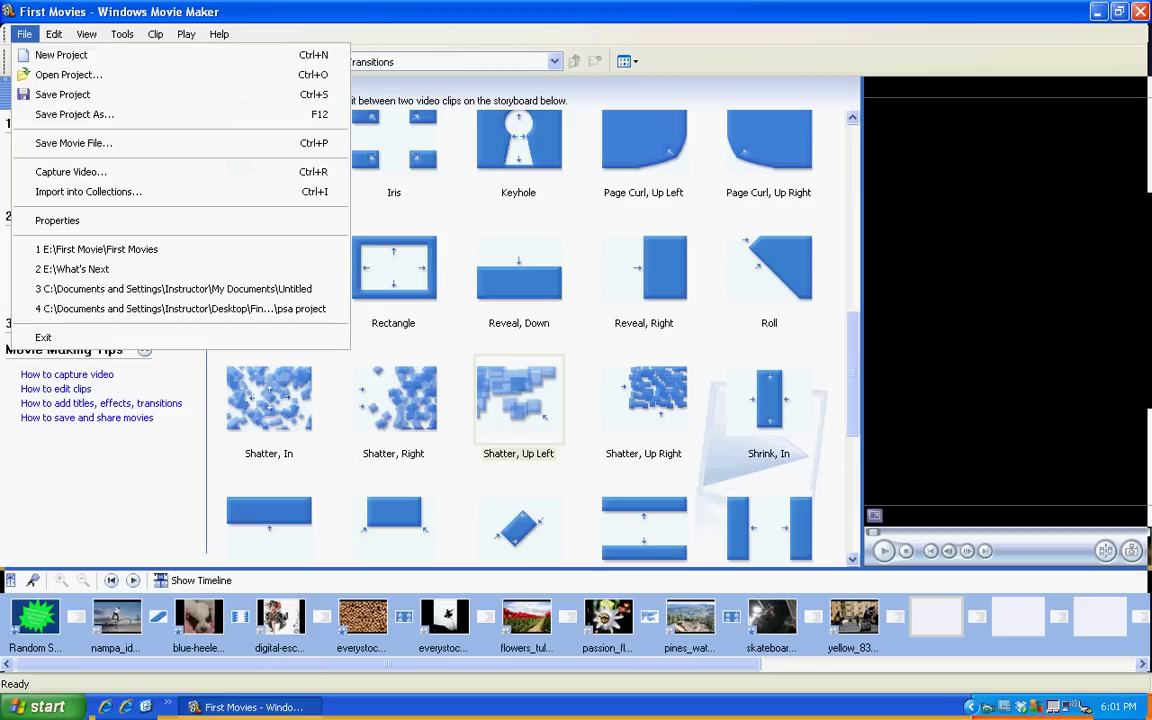
key(Down)
key(Down)
key(Down)
key(Down)
key(Down)
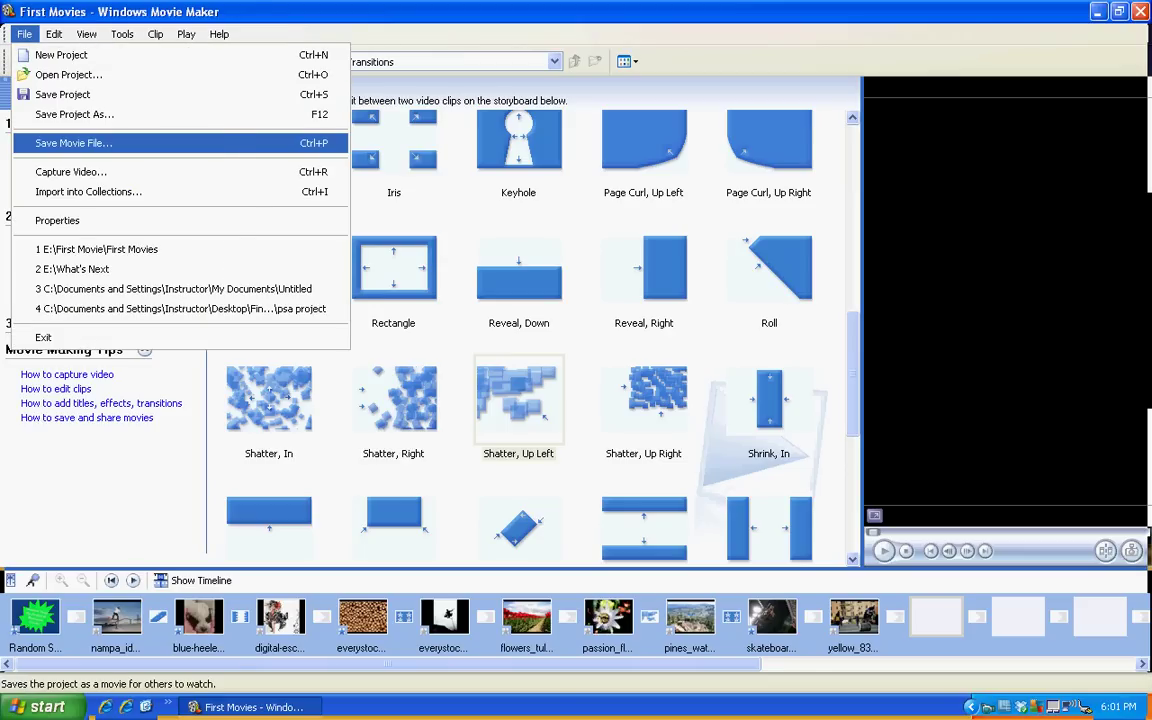
key(Return)
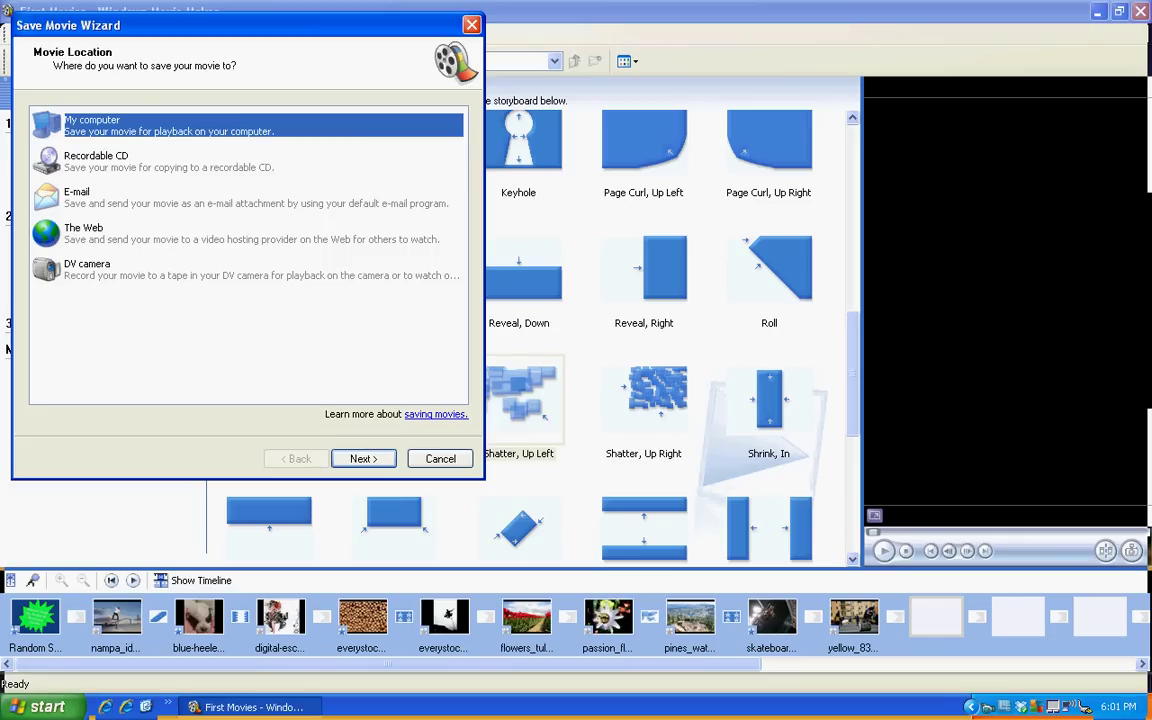
click(364, 459)
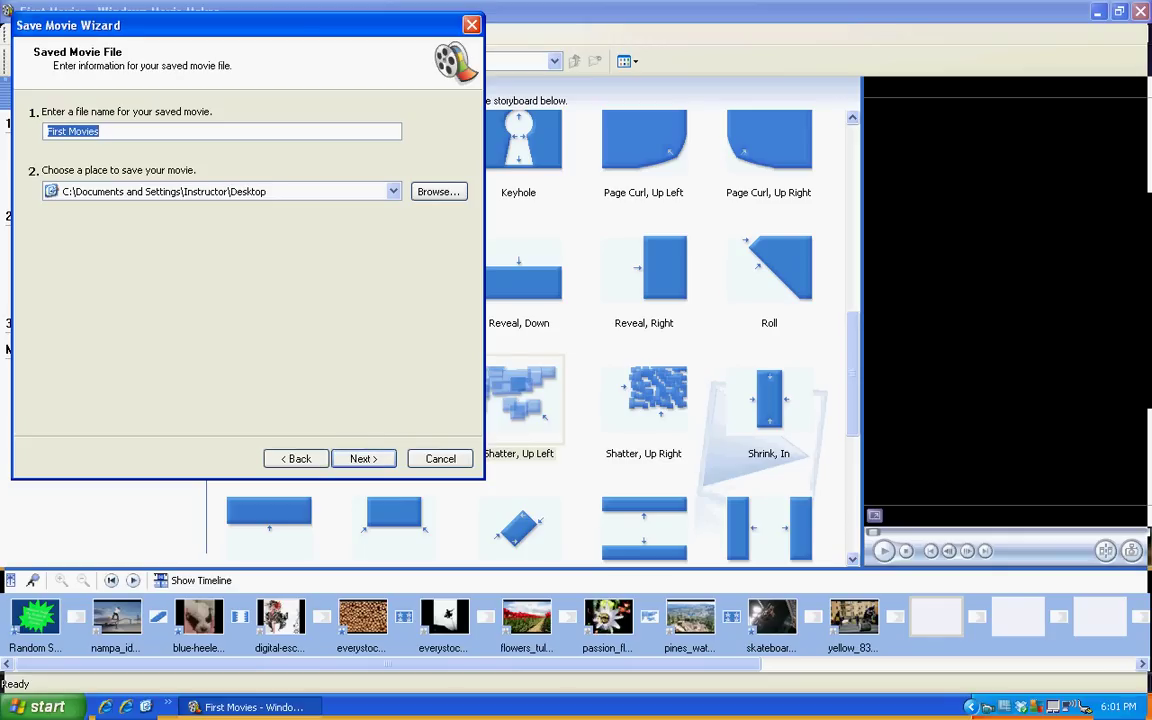
Replace the name of the saved movie file with "Eandom".
click(106, 131)
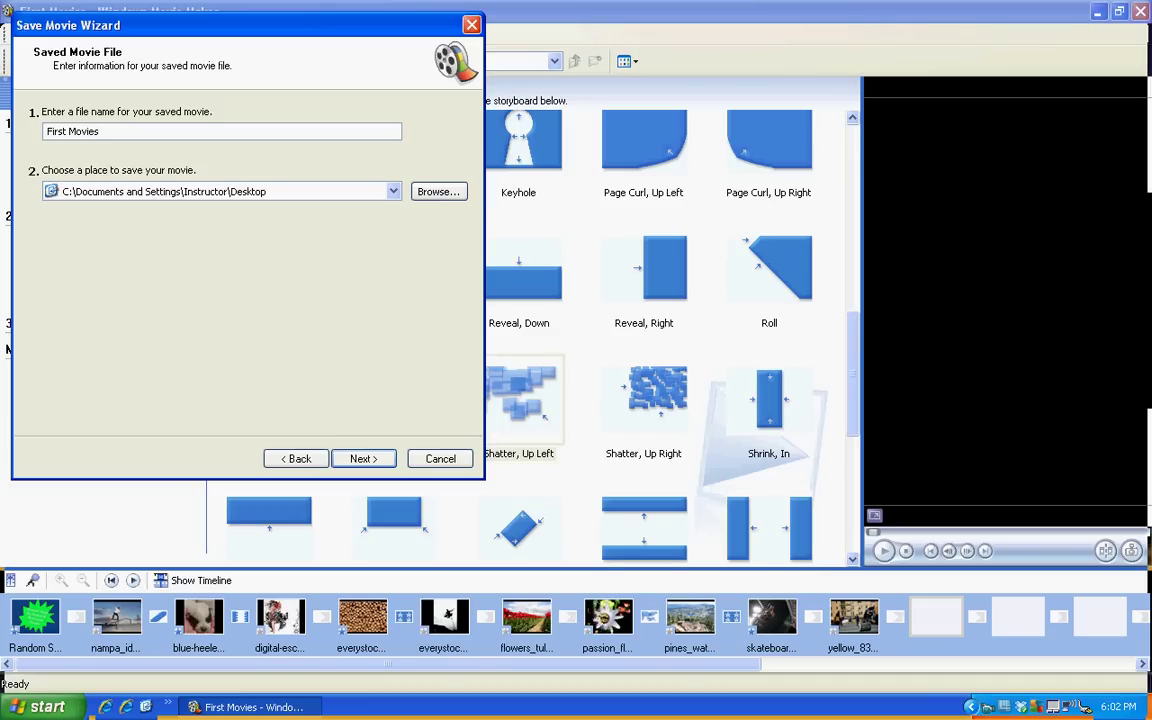
key(BackSpace)
key(BackSpace)
key(BackSpace)
key(BackSpace)
key(BackSpace)
key(BackSpace)
key(BackSpace)
key(BackSpace)
key(BackSpace)
key(BackSpace)
key(BackSpace)
key(BackSpace)
text(Eandom)
Choose the First Movie folder on USB DISK (E:) as the destination and save the movie with the best quality for computer playback.
click(438, 191)
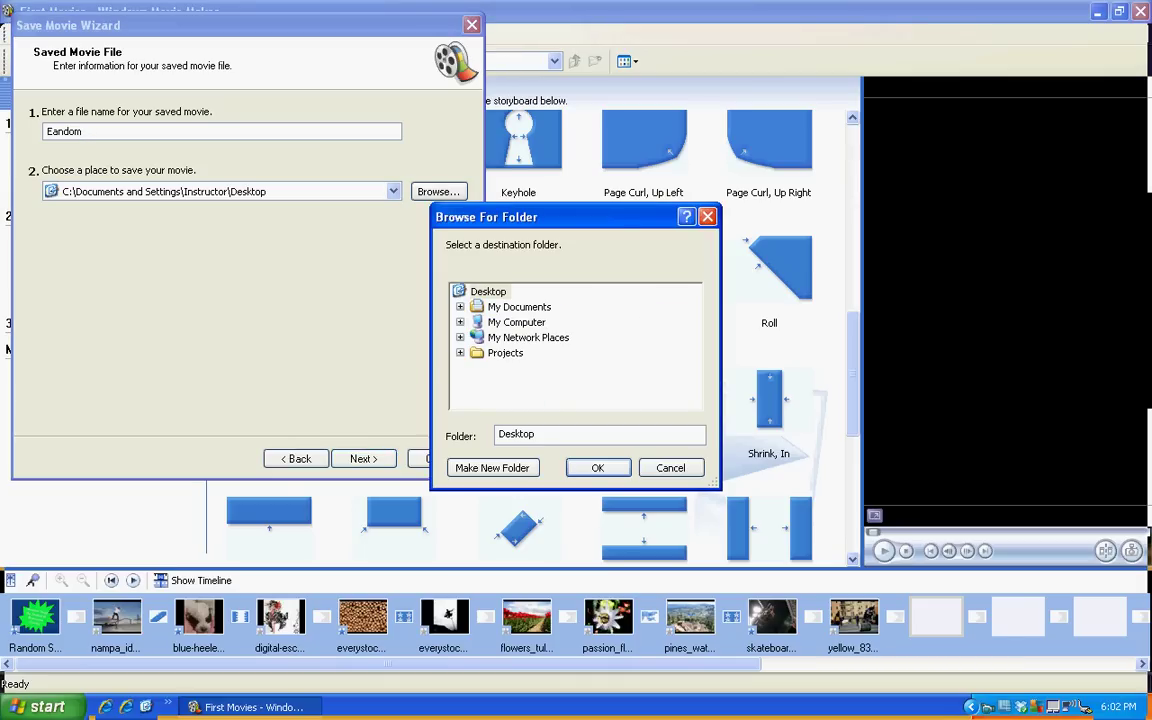
click(460, 322)
click(535, 322)
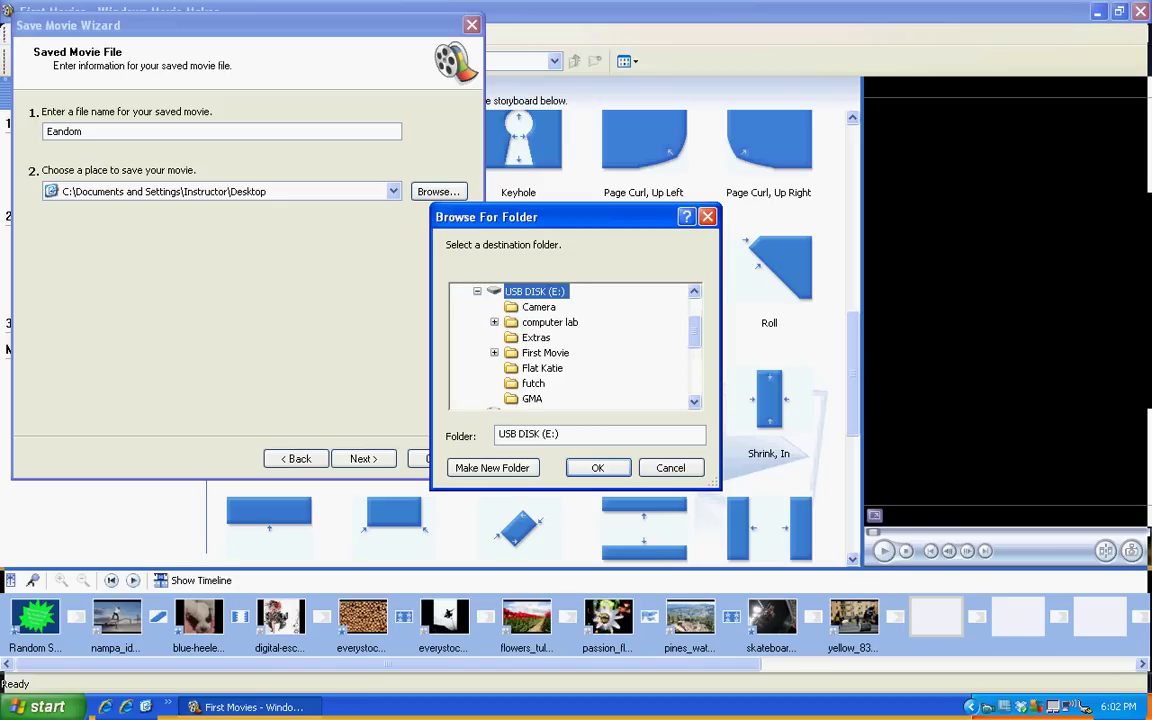
double_click(545, 353)
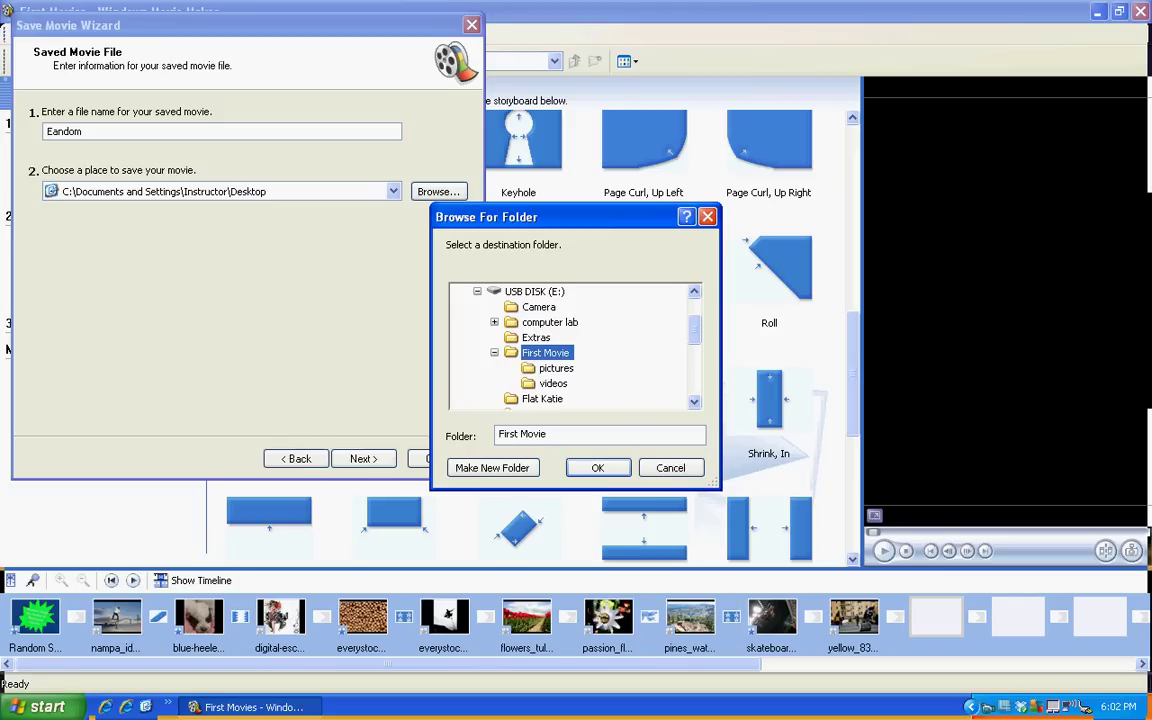
click(598, 468)
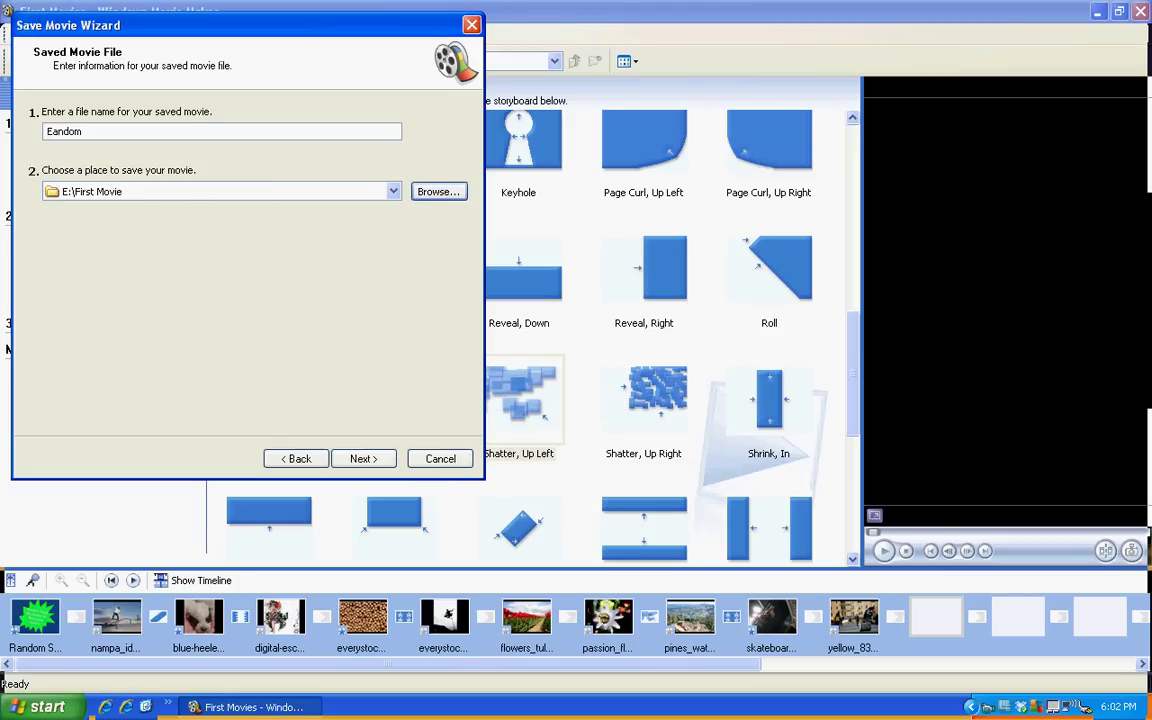
key(Return)
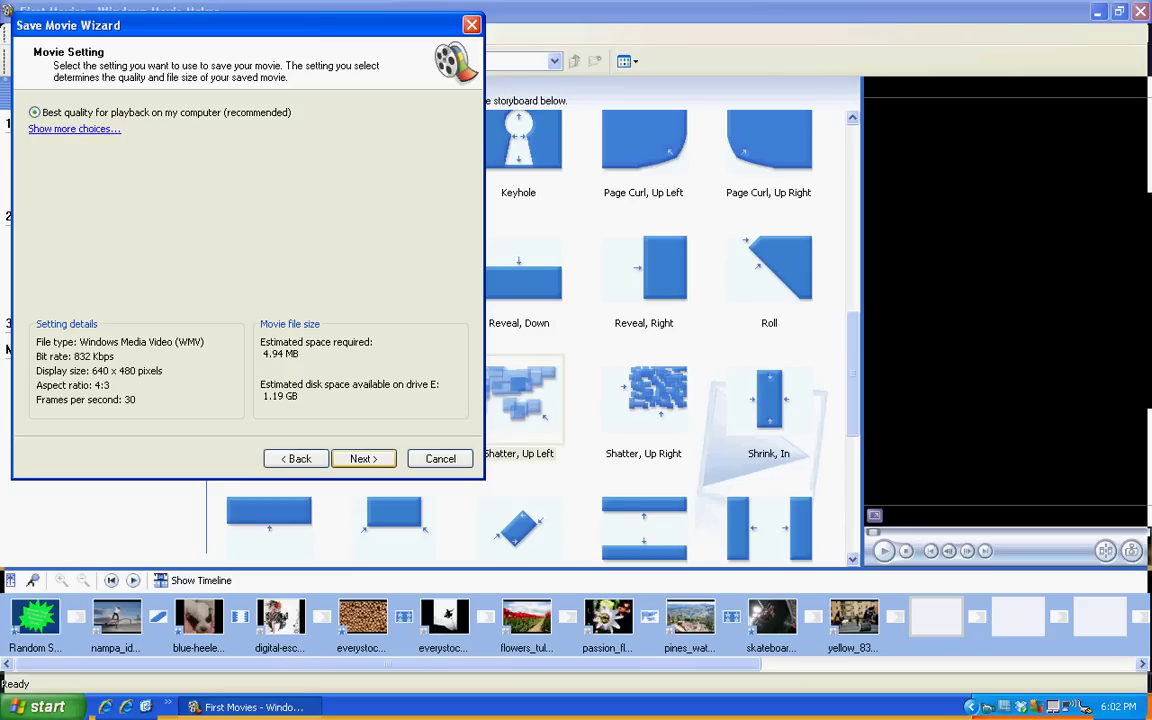
click(363, 458)
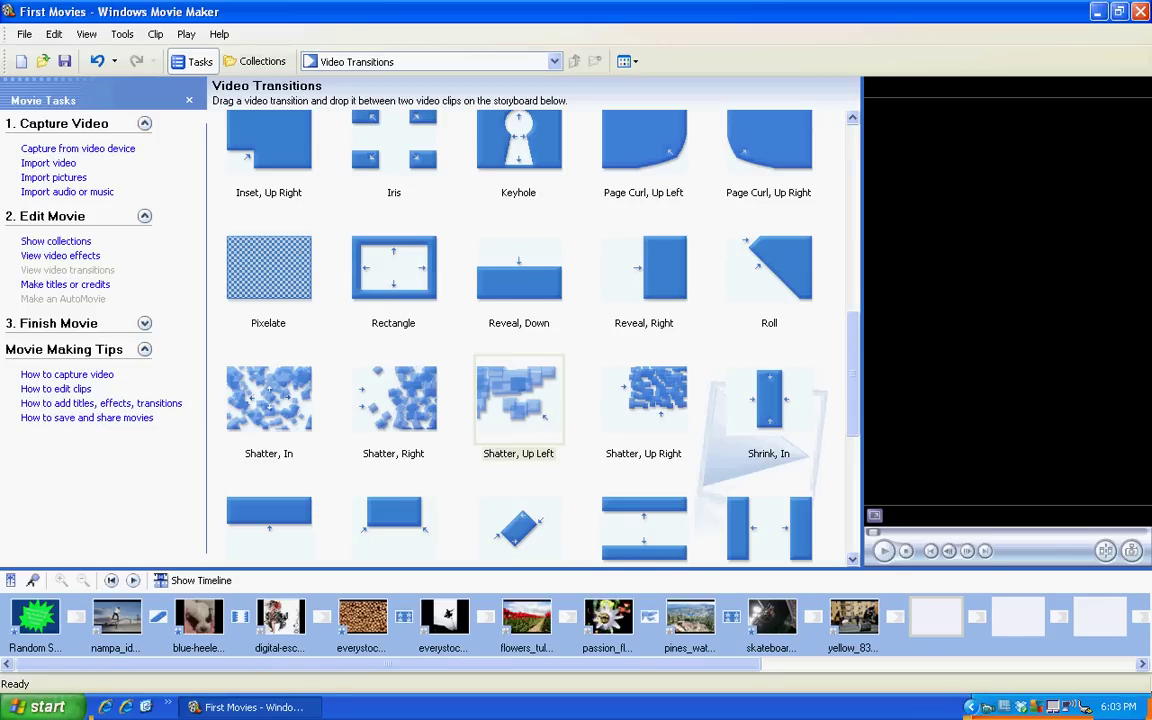
Open the First Movie folder on USB DISK (E:) in Windows Explorer and look at the First Movies project and Eandom movie files.
key(super)
click(237, 377)
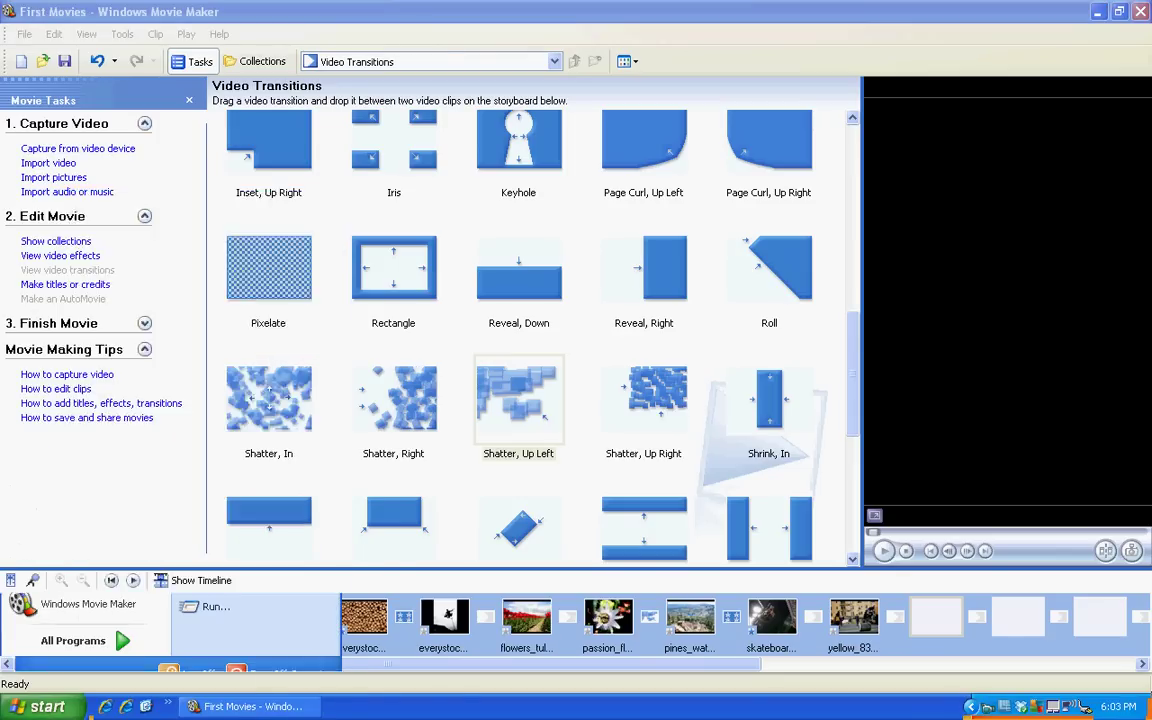
double_click(530, 413)
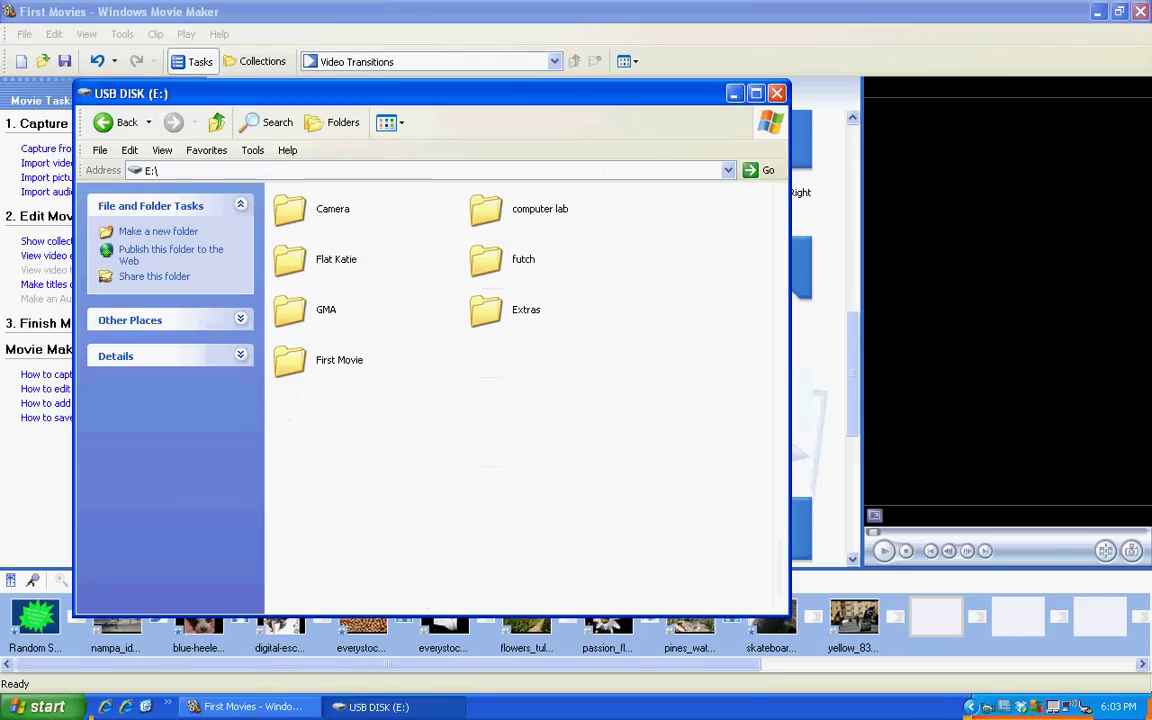
double_click(292, 361)
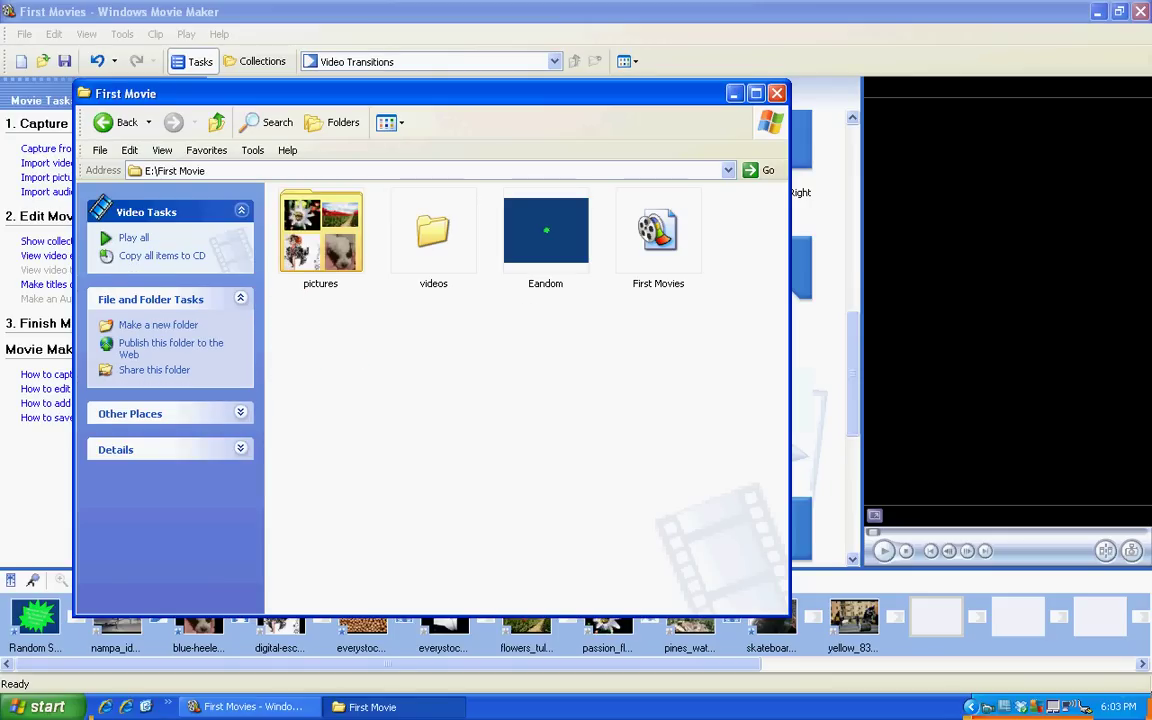
click(658, 232)
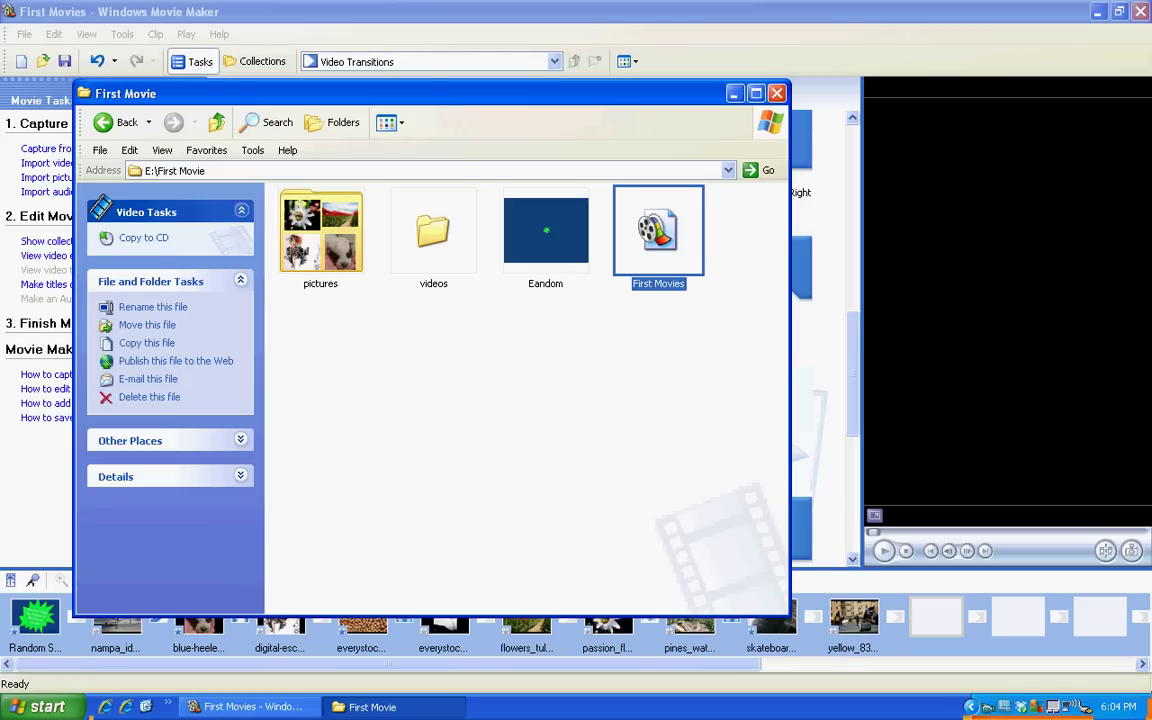
click(546, 232)
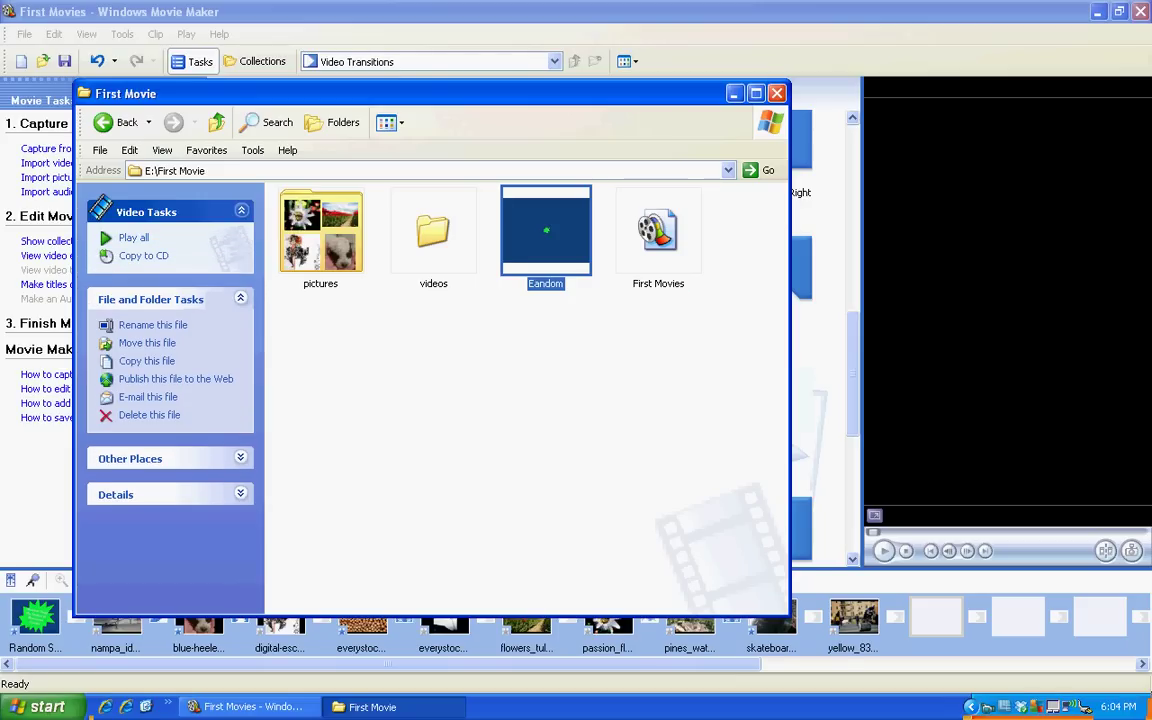
Play the Eandom movie in Windows Media Player, leave full screen and close the player.
double_click(546, 232)
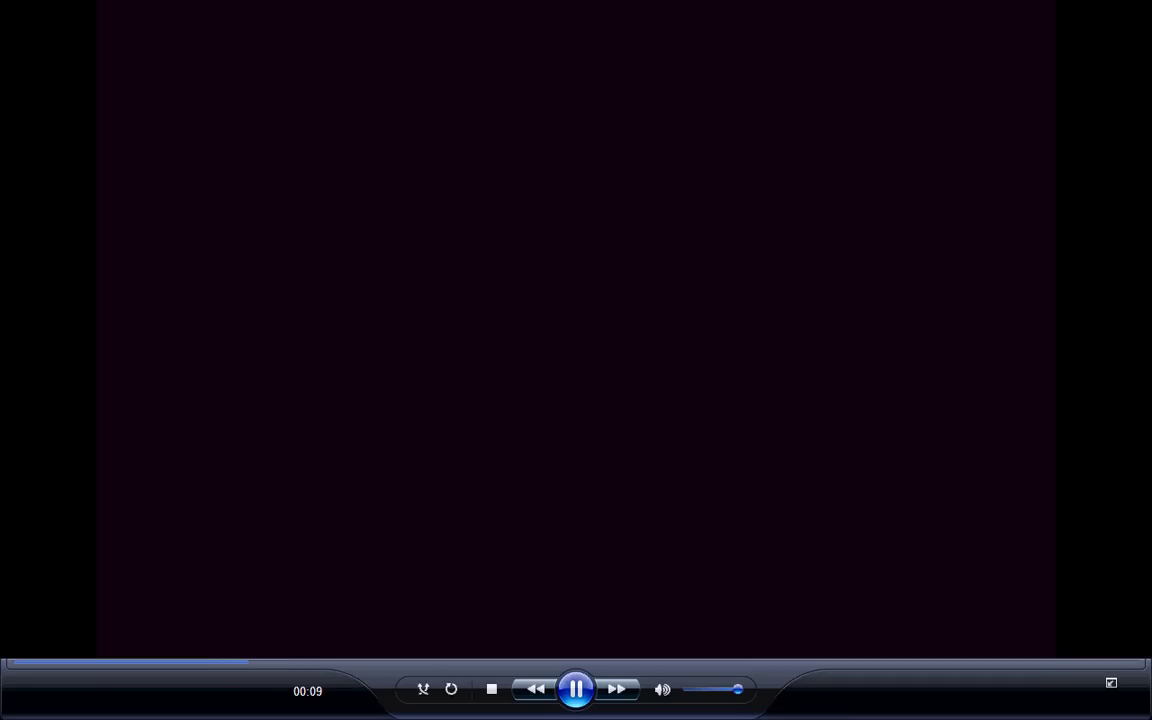
key(Escape)
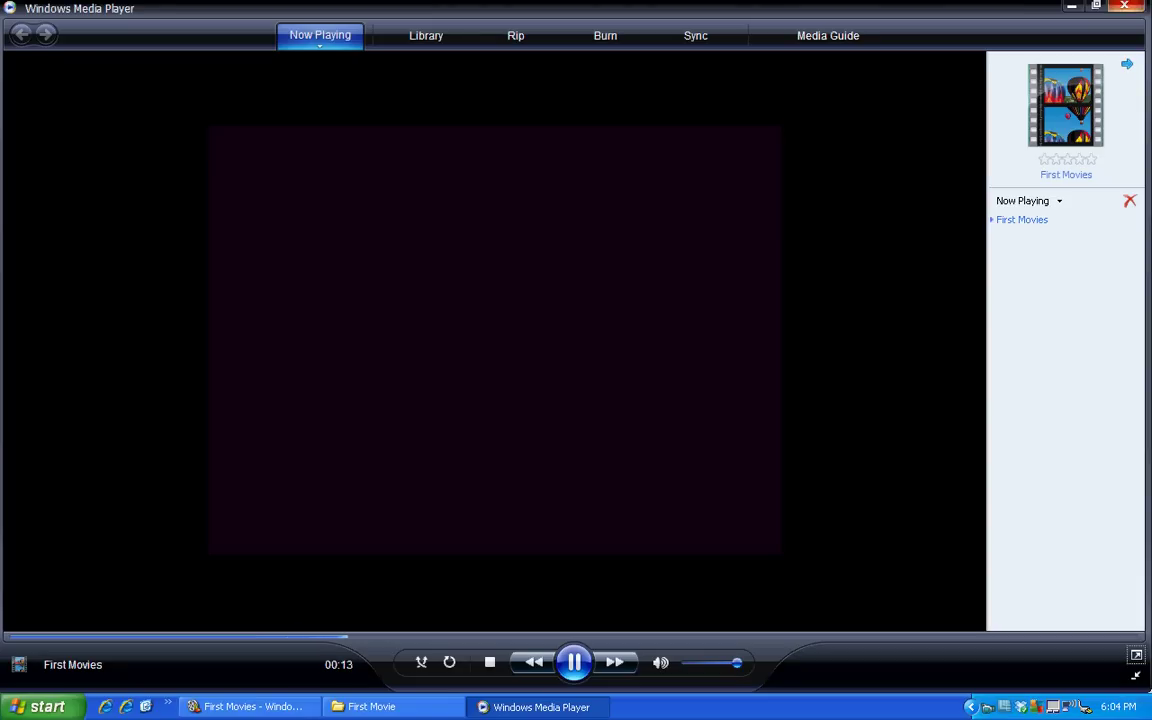
click(1125, 5)
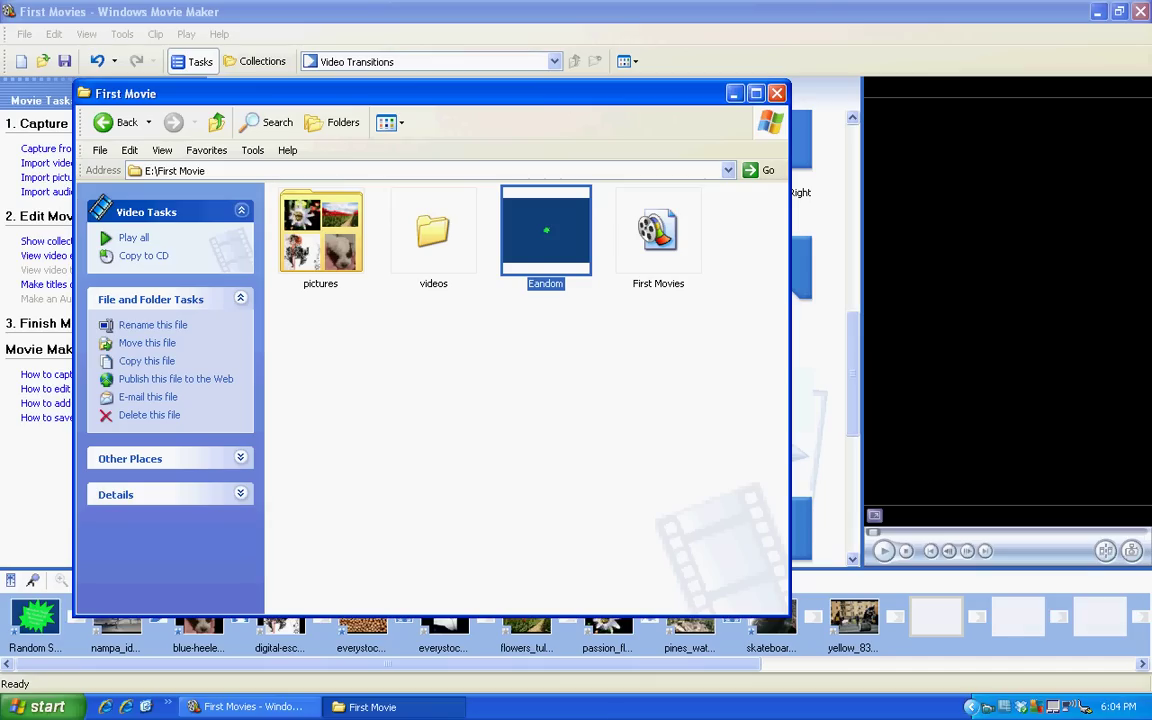